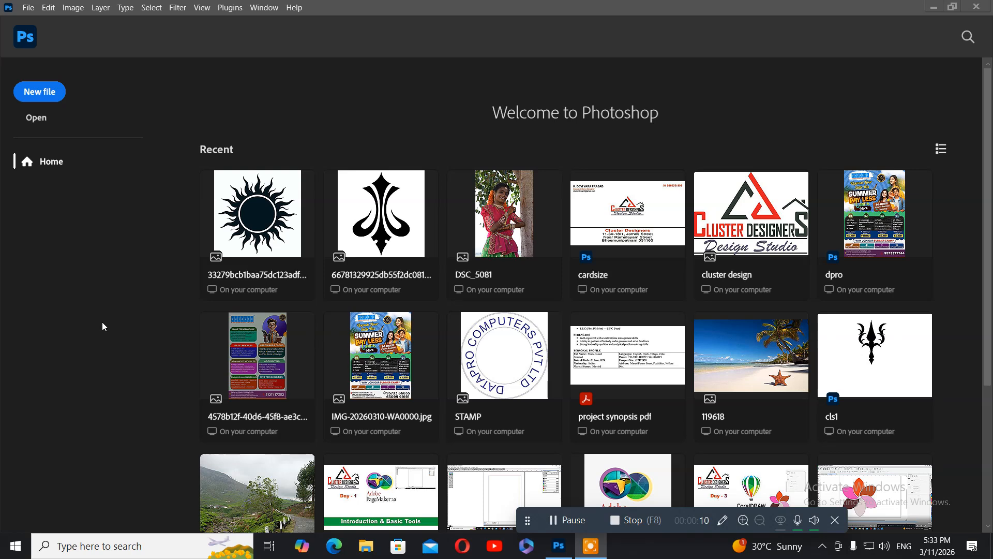
Step: Create a new 9 × 5 cm, 300 ppi document in CMYK Color mode
left_click(33, 92)
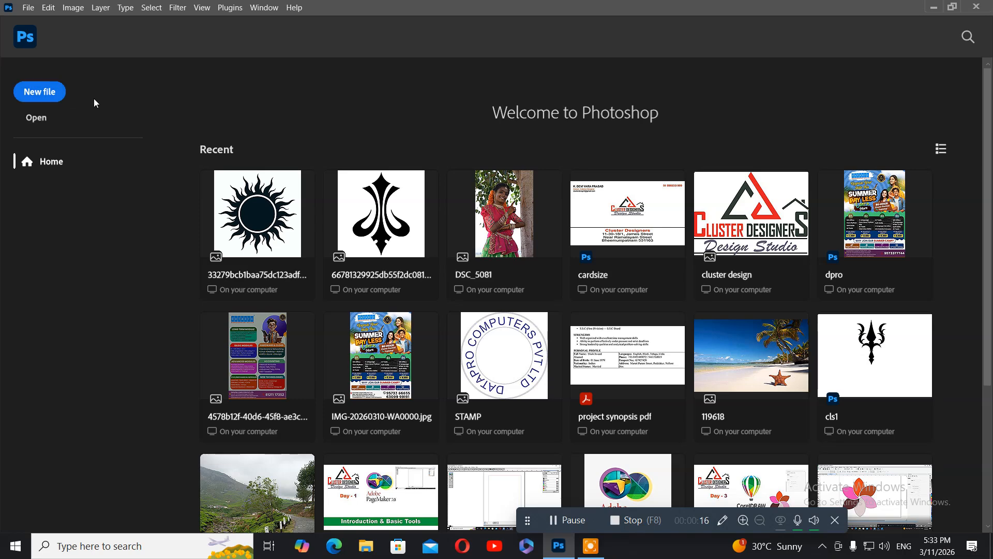
left_click(40, 92)
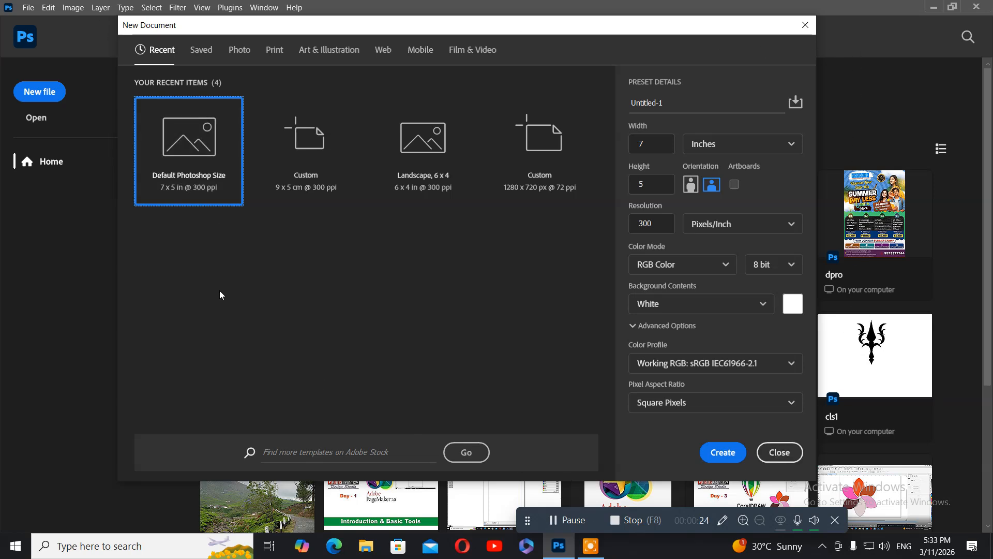
left_click(730, 145)
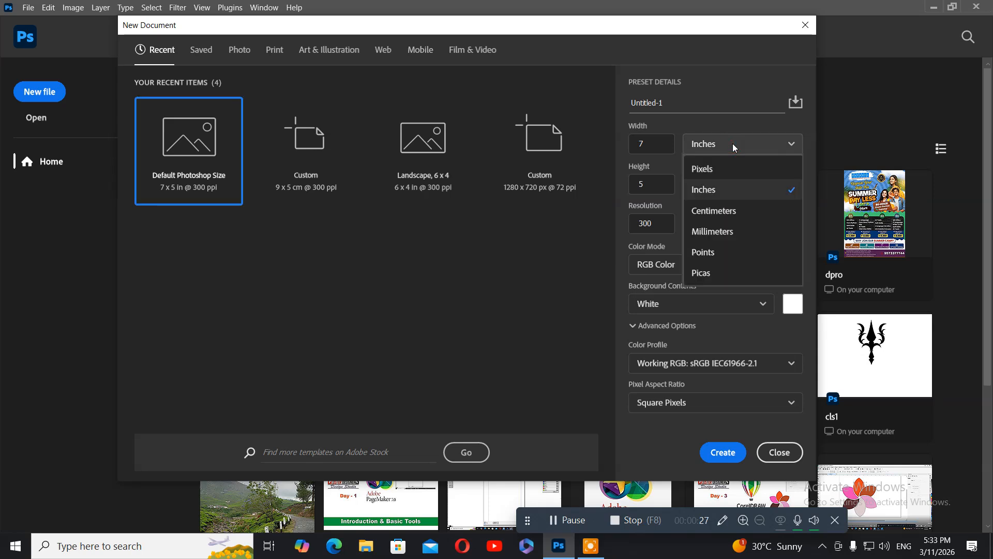
left_click(718, 216)
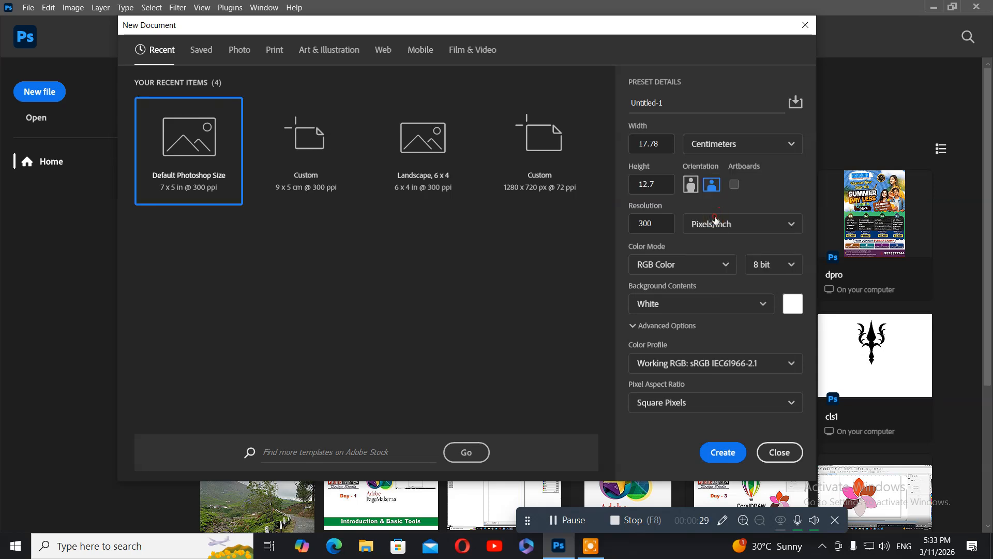
left_click(665, 140)
type("9")
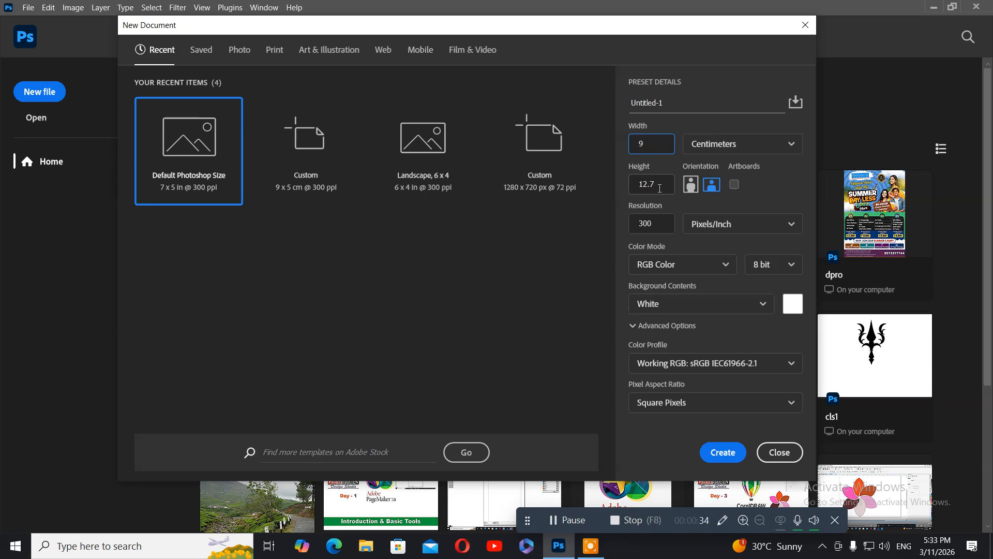
left_click(659, 188)
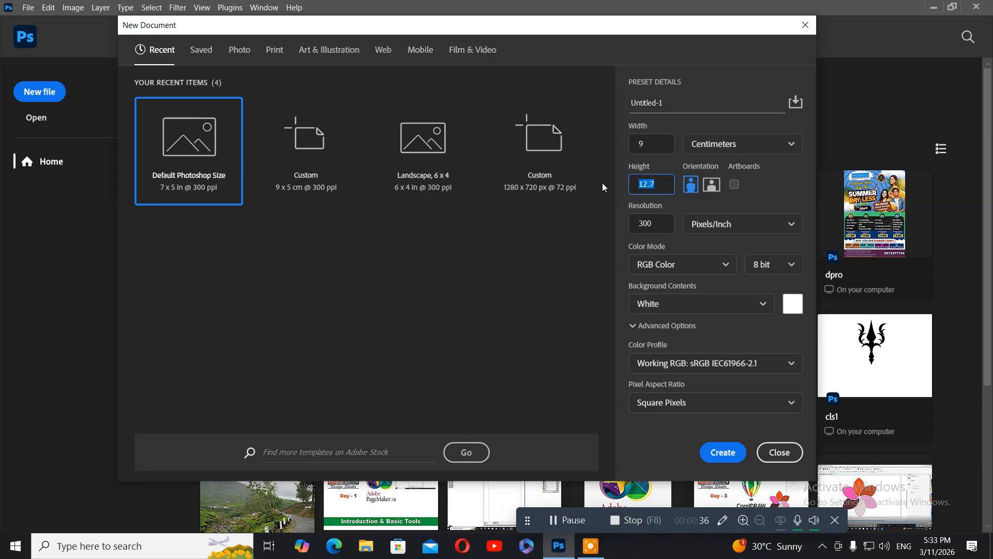
type("5")
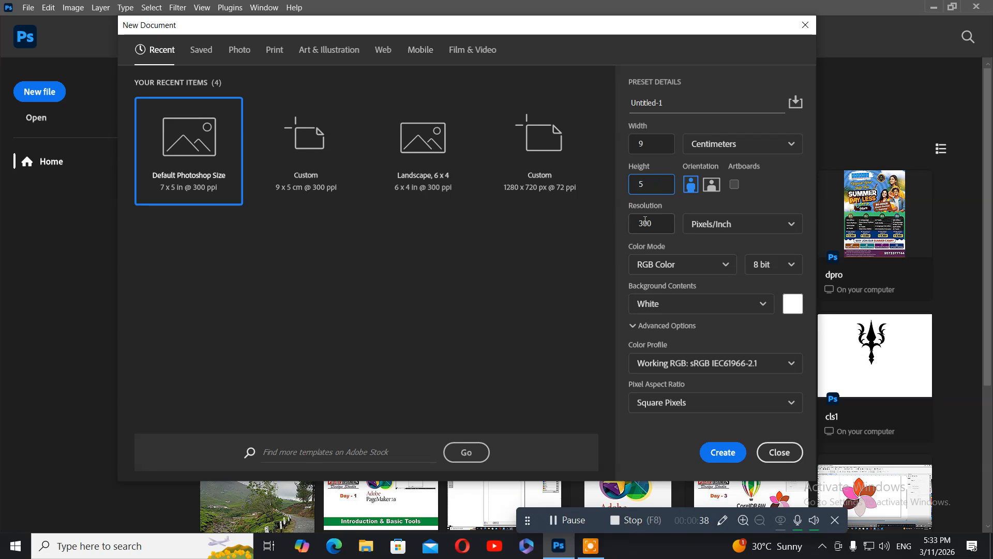
left_click(652, 223)
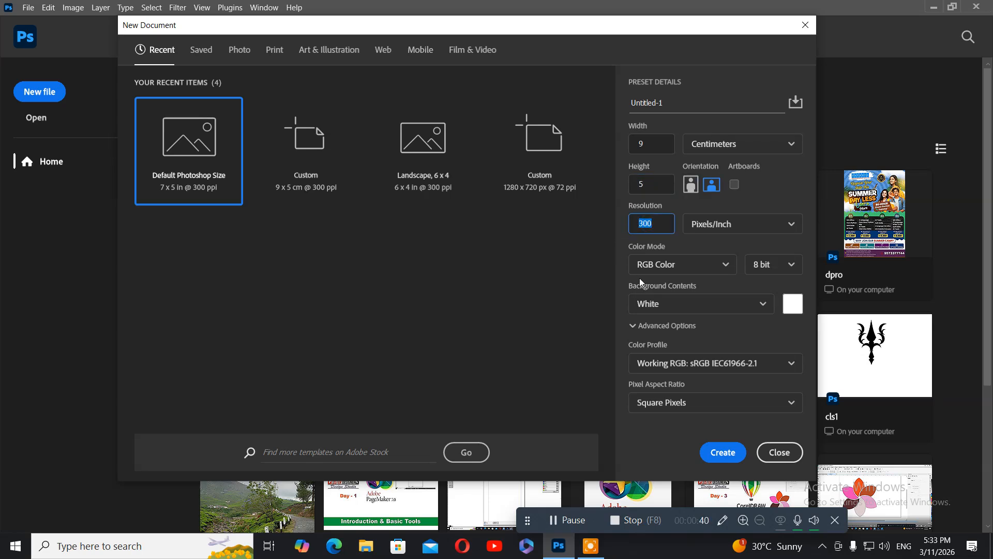
left_click(700, 269)
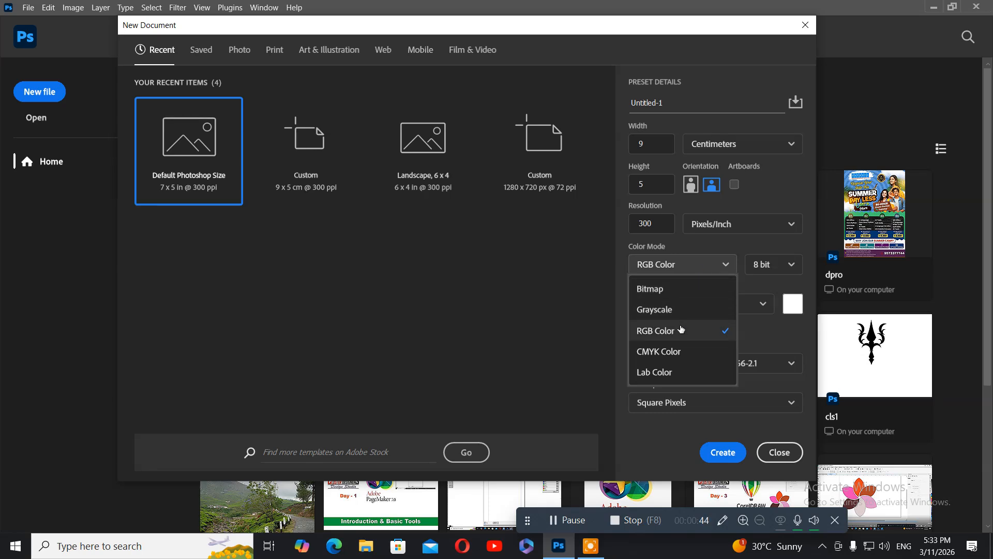
left_click(669, 352)
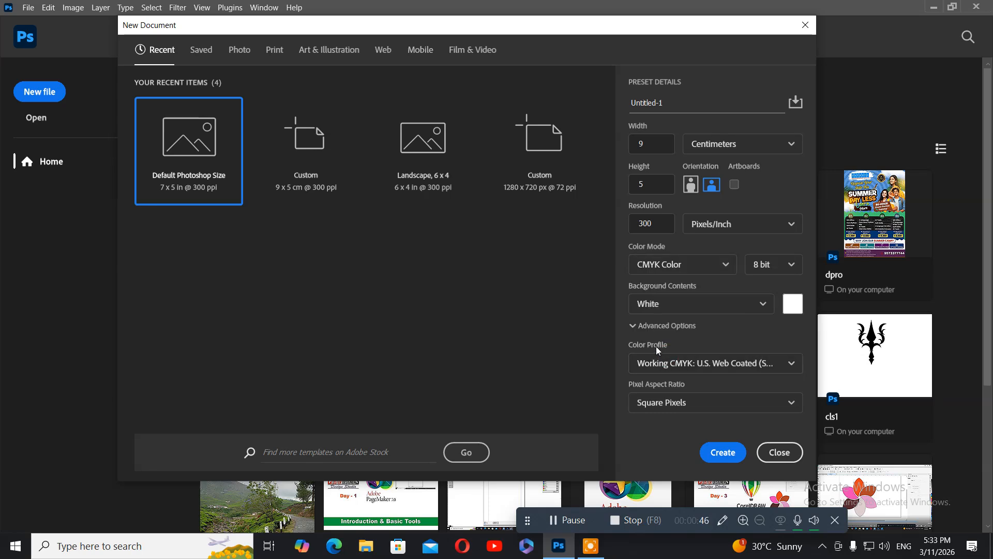
left_click(716, 457)
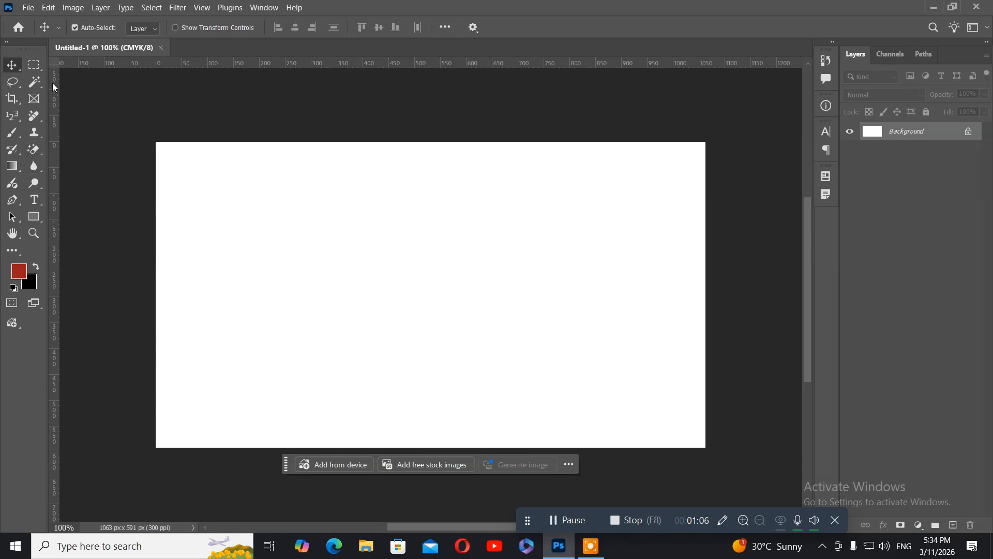
Step: Make a one-pixel Single Row Marquee selection about two-thirds of the way down the card
left_click(36, 69)
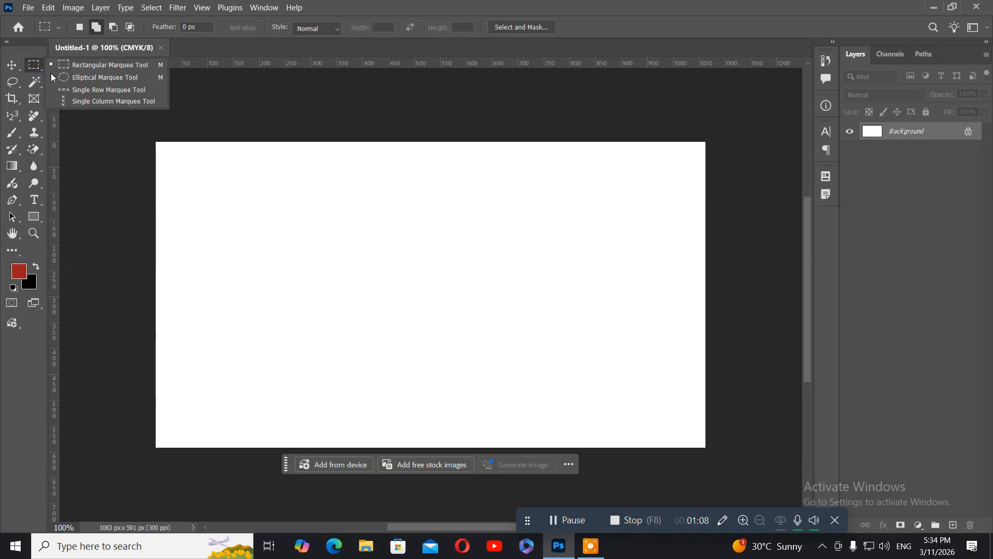
left_click(89, 91)
left_click_drag(222, 259, 242, 352)
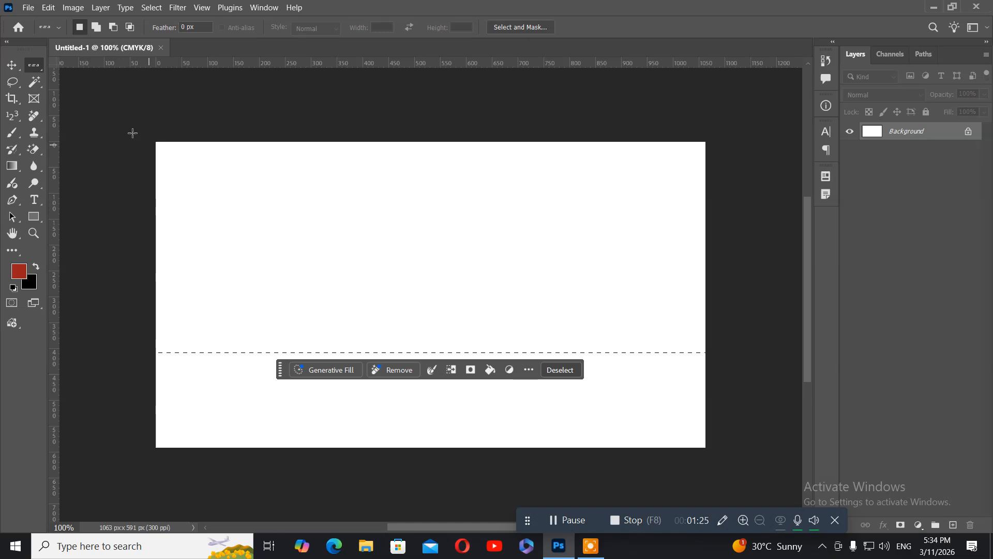
left_click(100, 9)
mouse_move(102, 22)
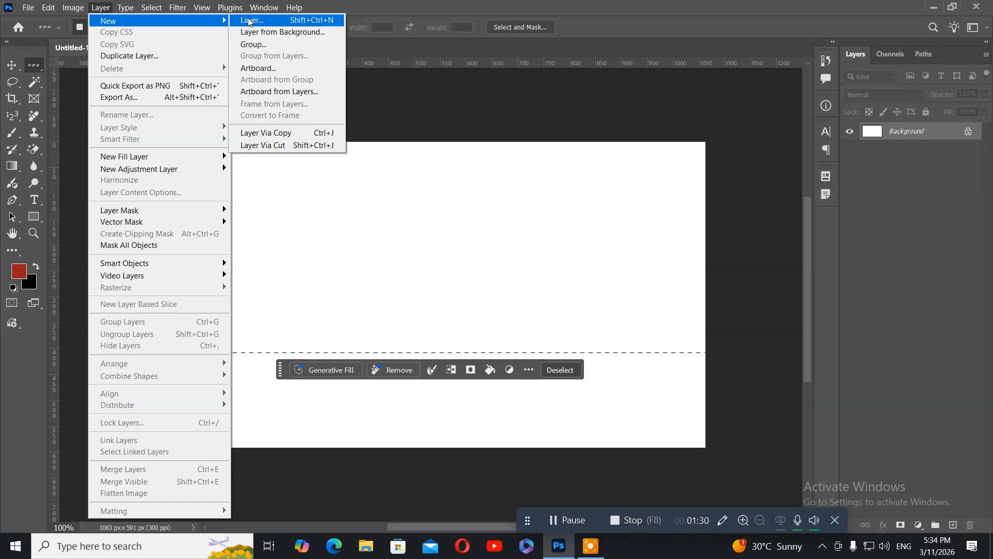
Step: Add a new empty Layer 1 above the Background layer
left_click(289, 21)
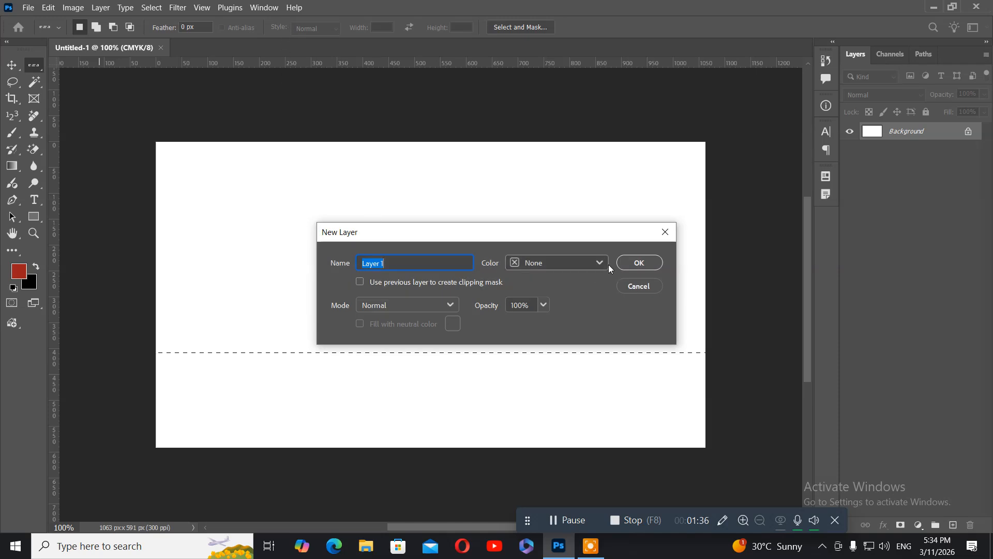
left_click(630, 263)
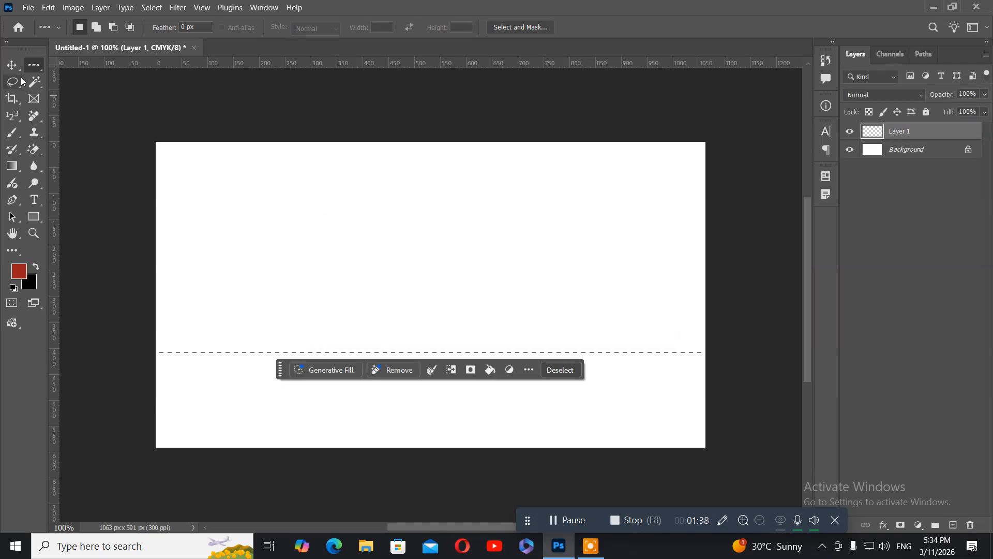
left_click(47, 9)
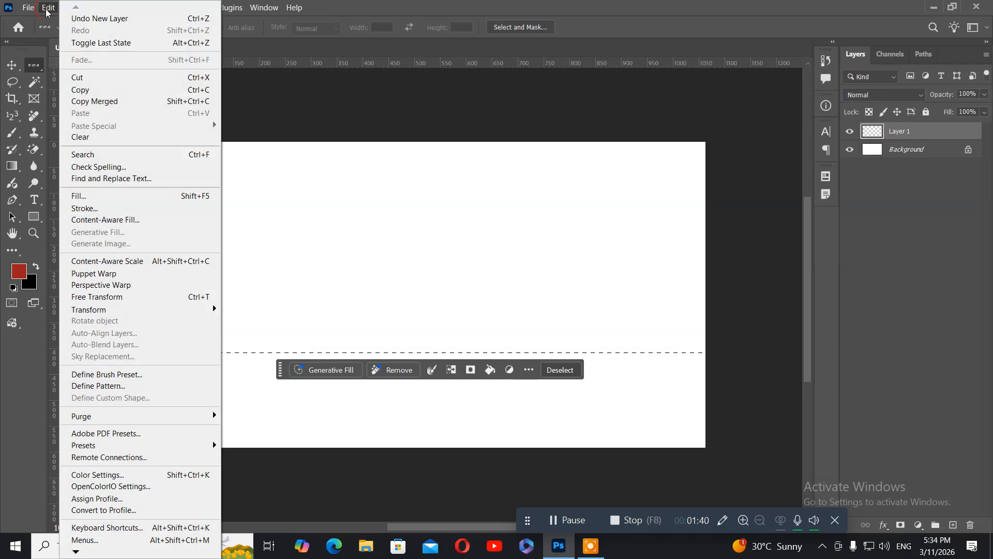
Step: Stroke the row selection on Layer 1 with a 3 px black line
left_click(95, 210)
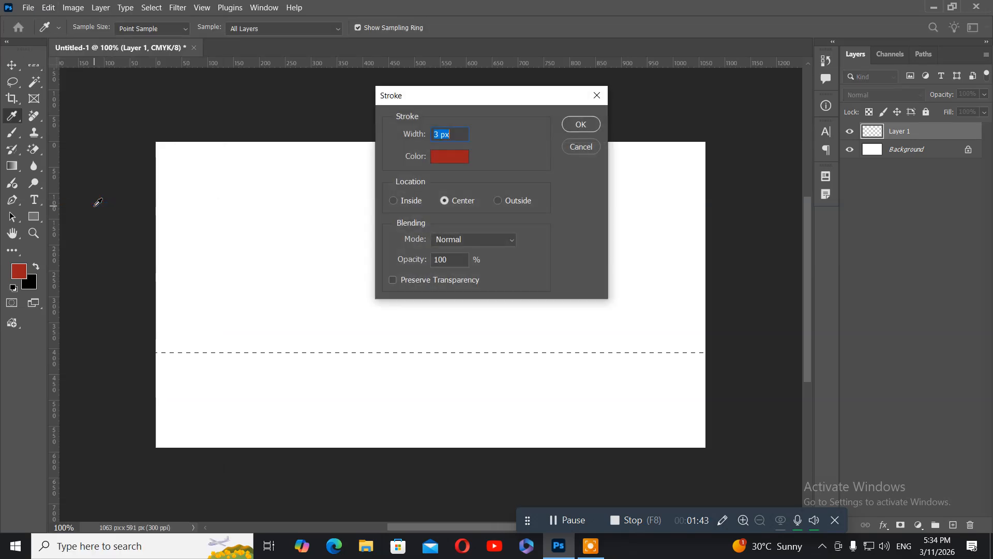
left_click(450, 156)
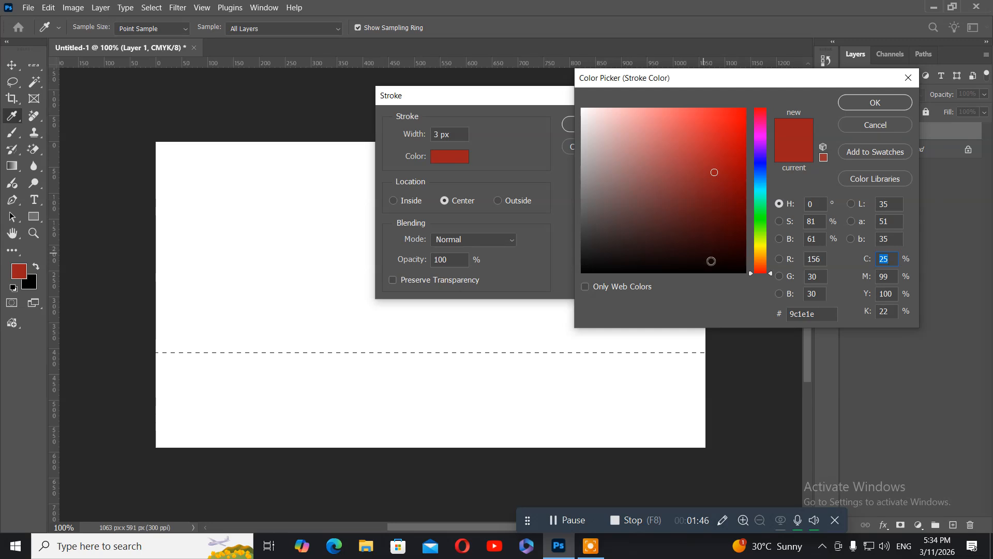
left_click(710, 269)
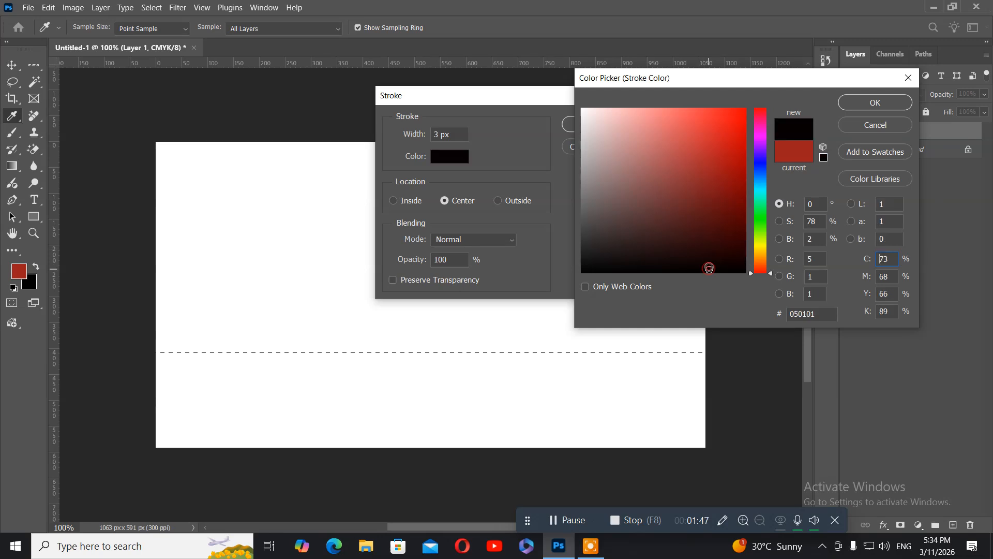
left_click(855, 107)
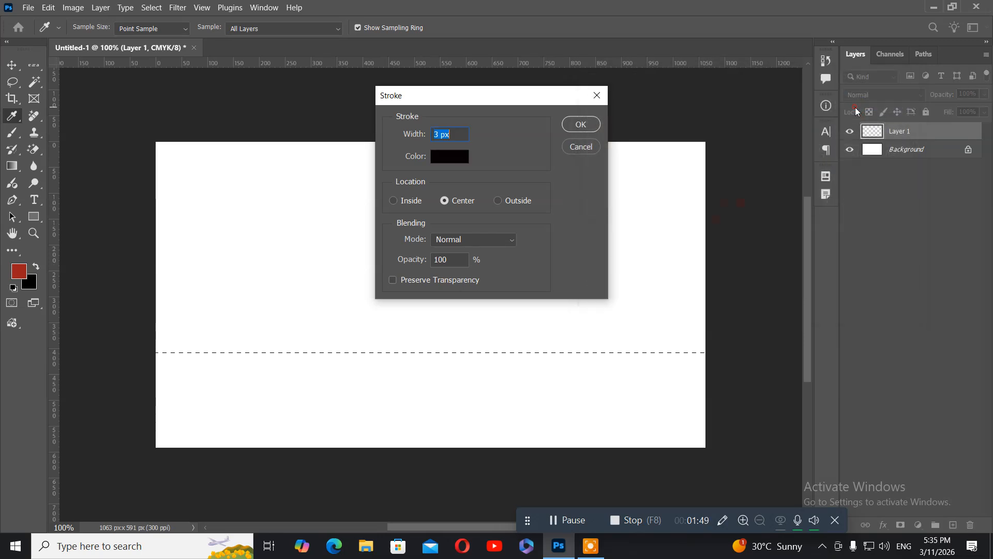
left_click(441, 134)
double_click(440, 134)
left_click(586, 127)
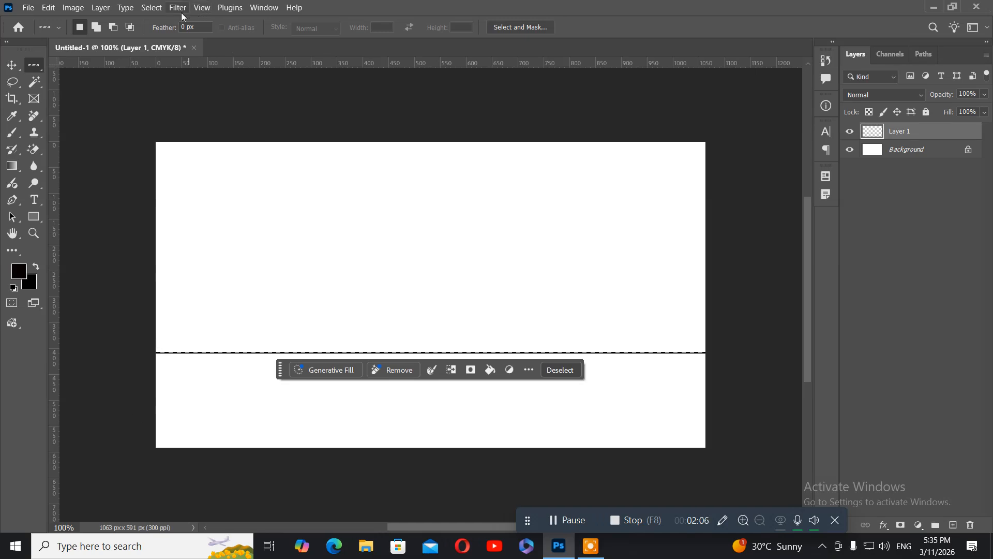
Step: Deselect the row and nudge the black divider line slightly lower with the Move tool
left_click(159, 14)
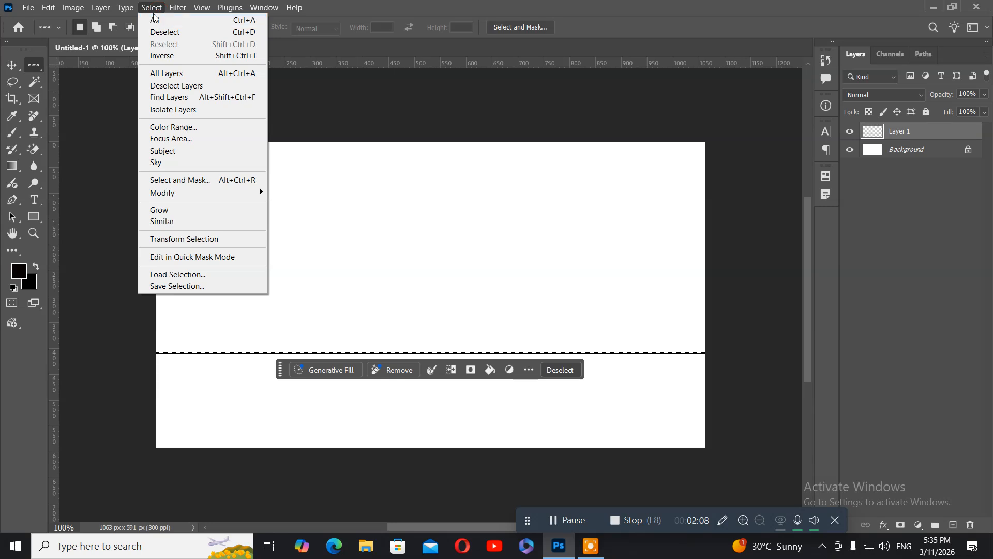
left_click(161, 33)
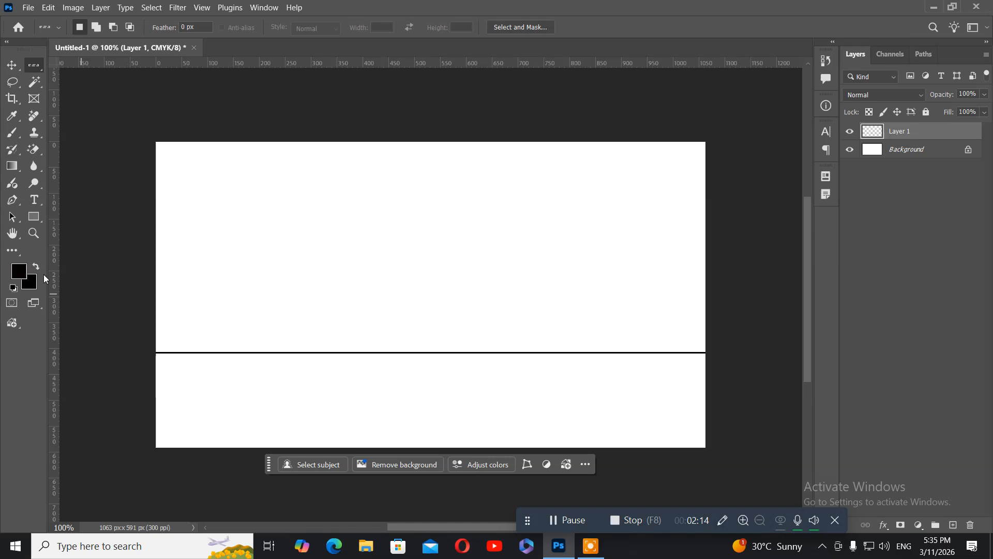
left_click(12, 65)
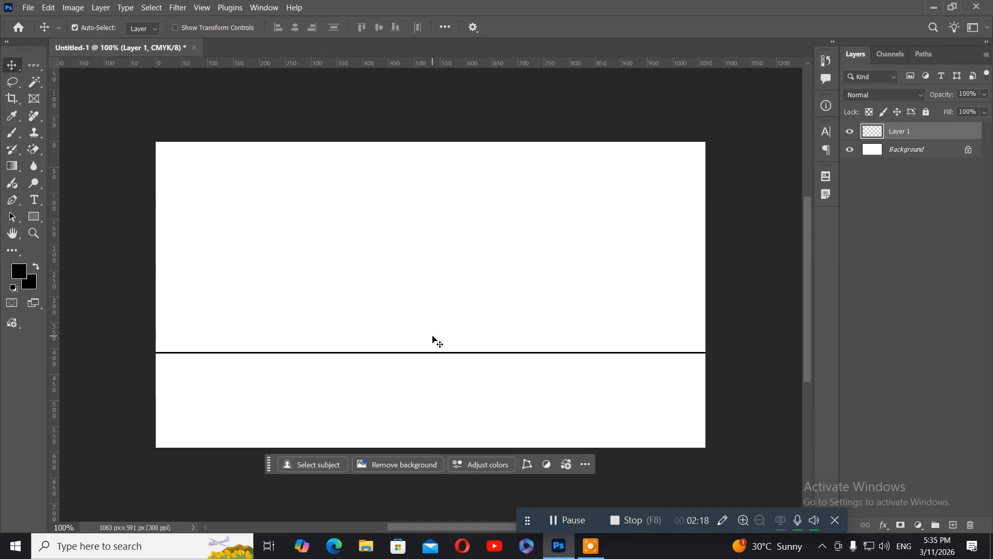
key("Down")
key("Down")
key("Down")
key("Down")
key("Down")
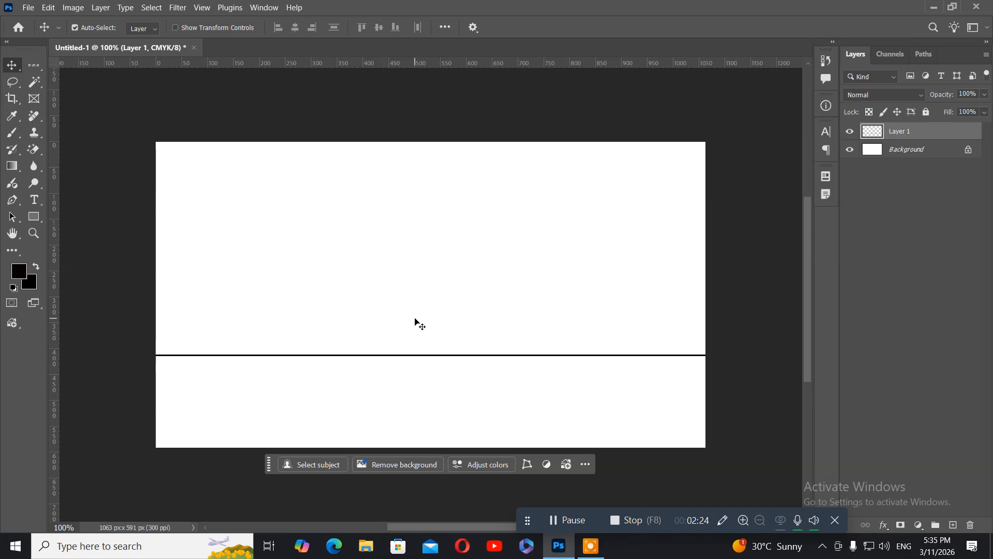
Step: Draw a horizontal text box above the divider and type the heading 'CLUSTER DESIGNERS'
left_click(36, 205)
right_click(36, 205)
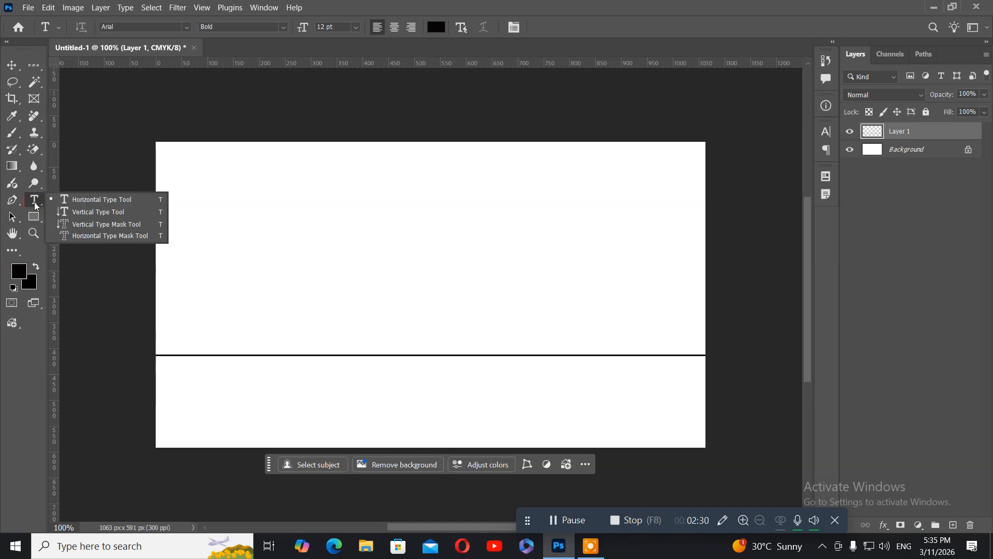
left_click(84, 205)
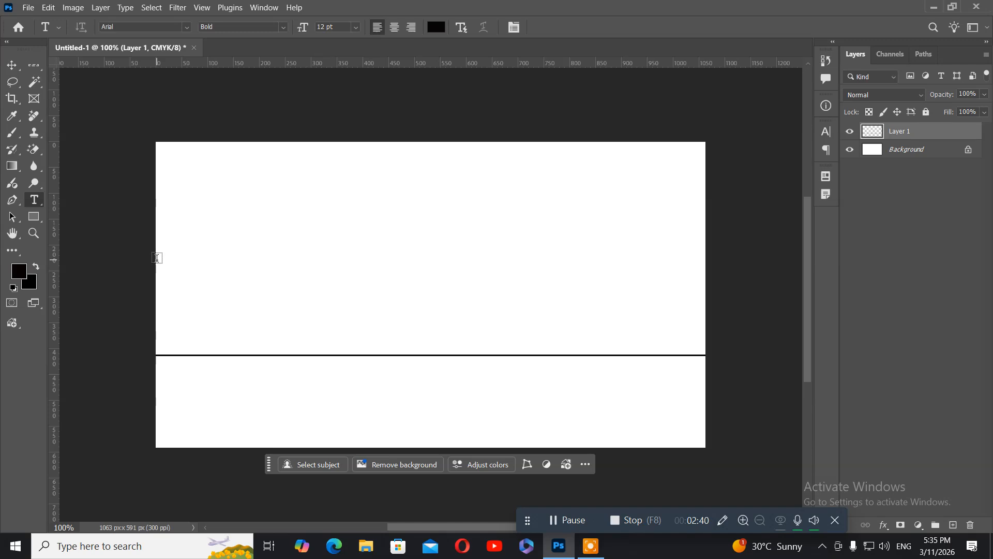
left_click_drag(156, 259, 696, 296)
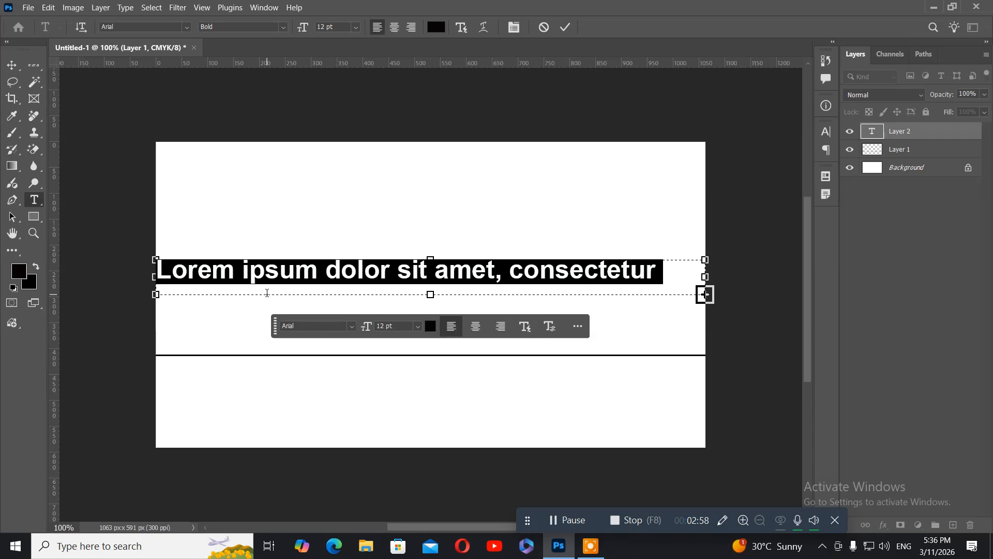
type("C")
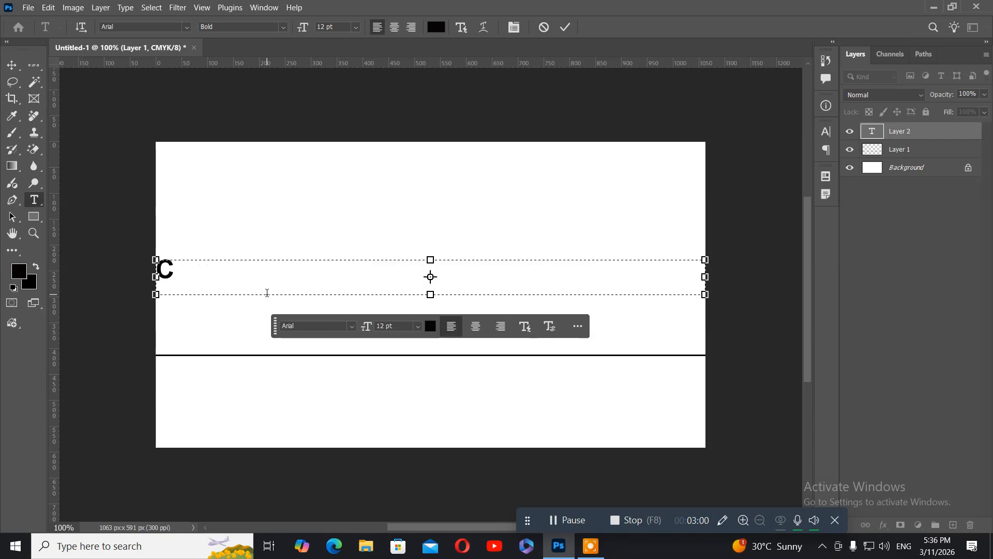
type("LUST")
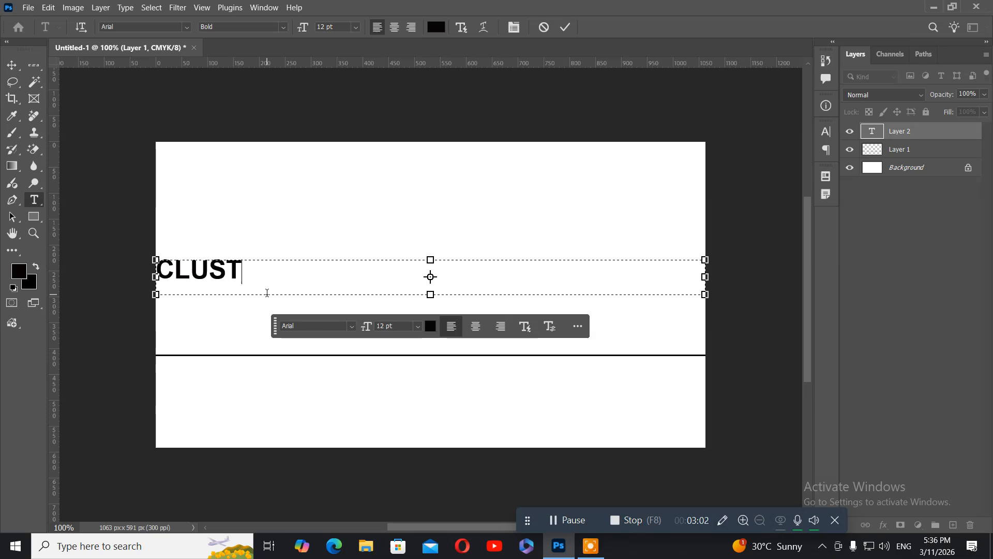
type("ER D")
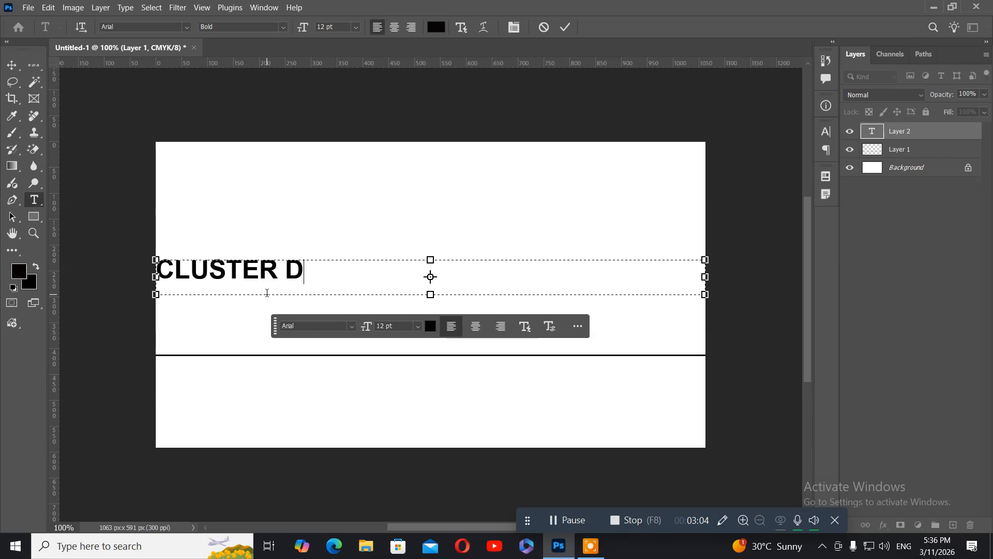
type("ESIGNERS")
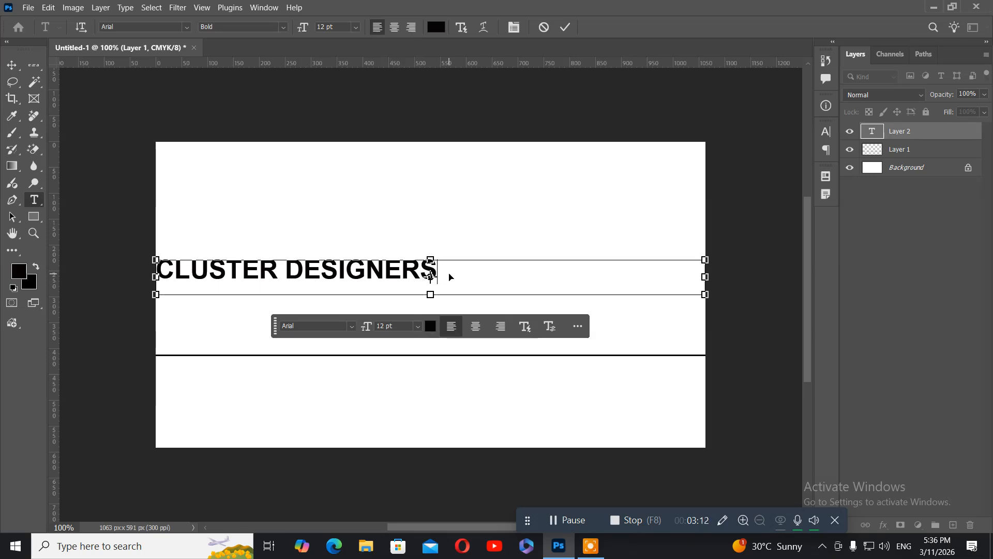
key("ctrl+a")
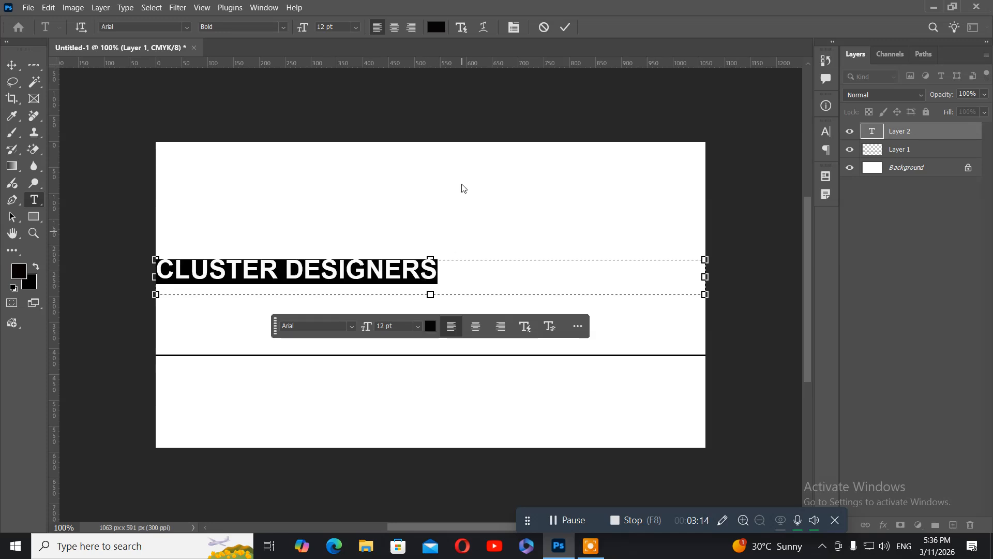
Step: Centre the CLUSTER DESIGNERS heading and colour it bright red (#fc020f)
left_click(396, 29)
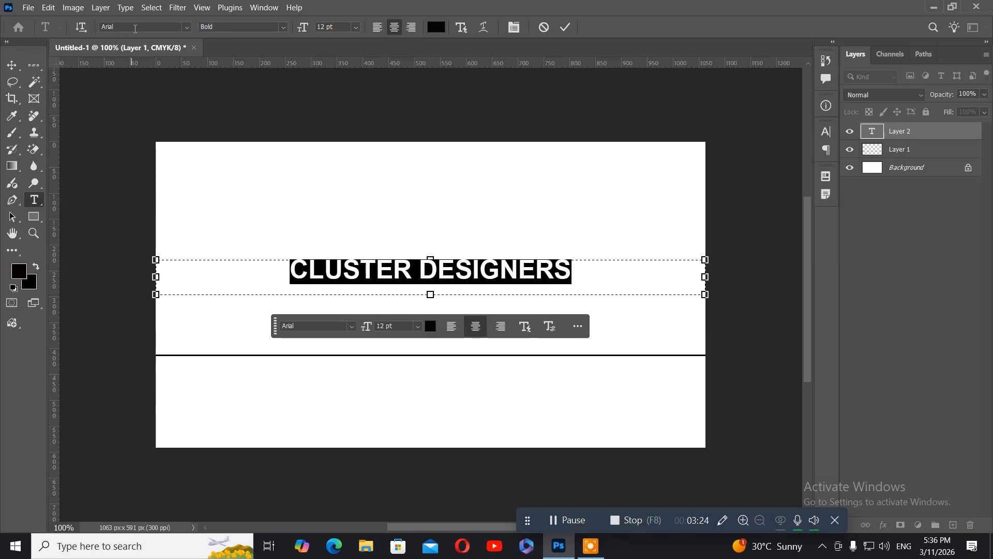
left_click(438, 27)
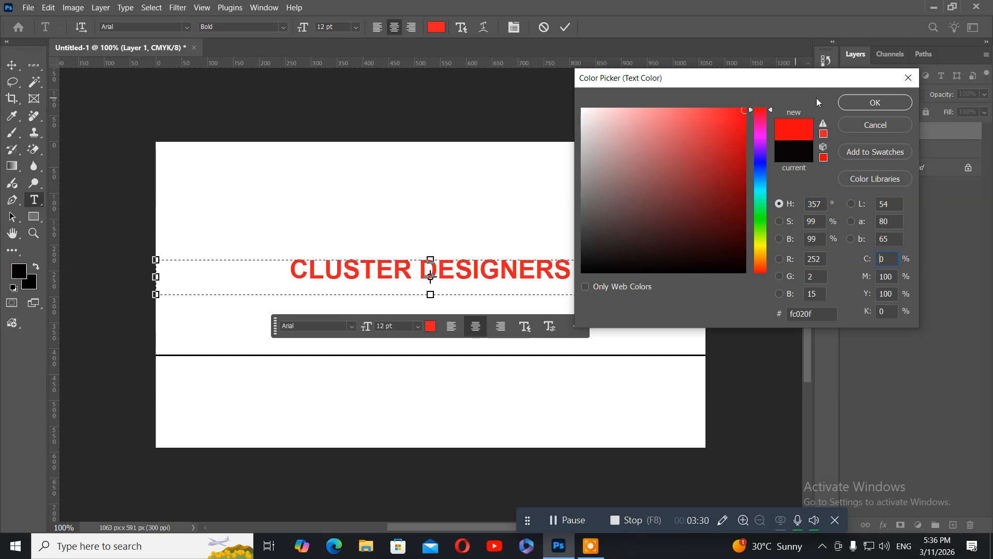
left_click(852, 101)
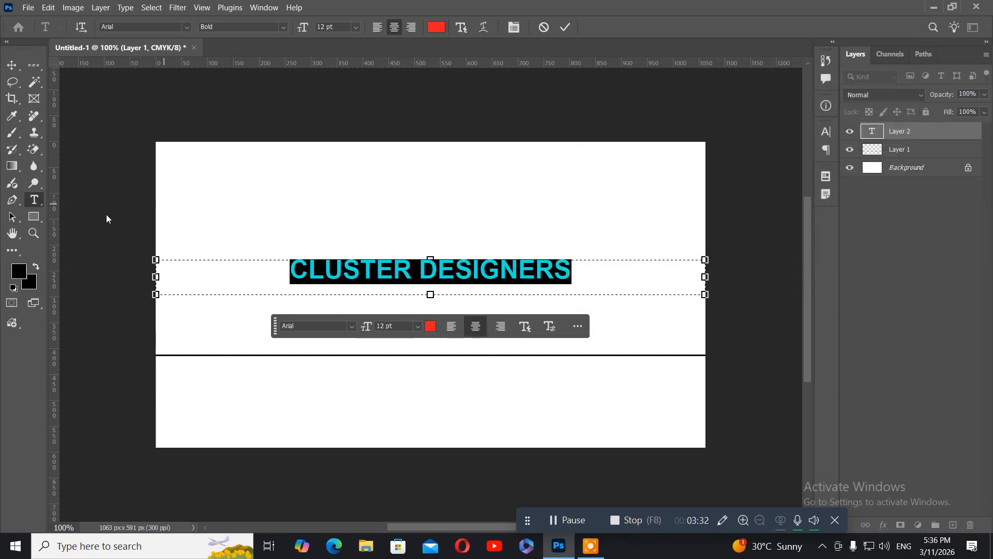
left_click(11, 65)
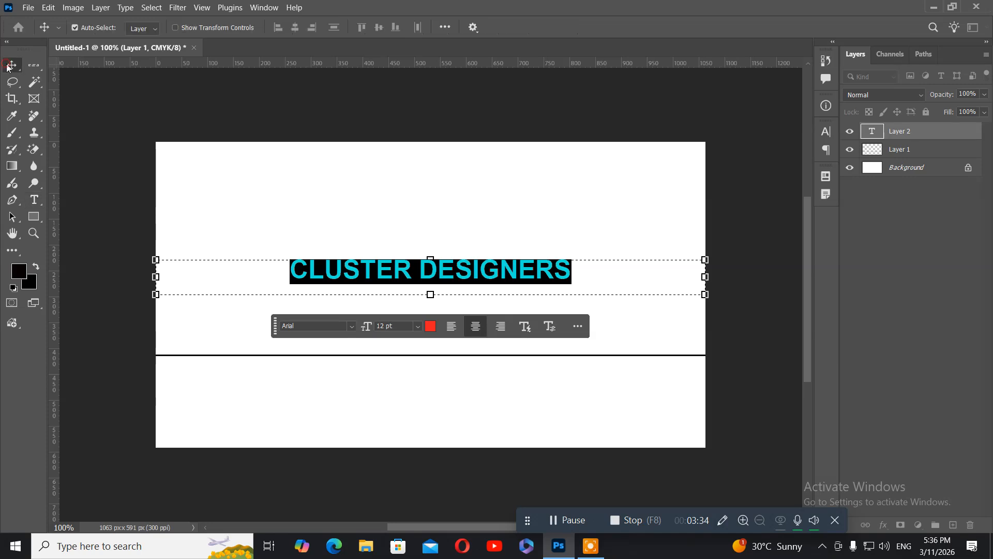
Step: Select the CLUSTER DESIGNERS layer and nudge it down to just below the divider line
right_click(370, 271)
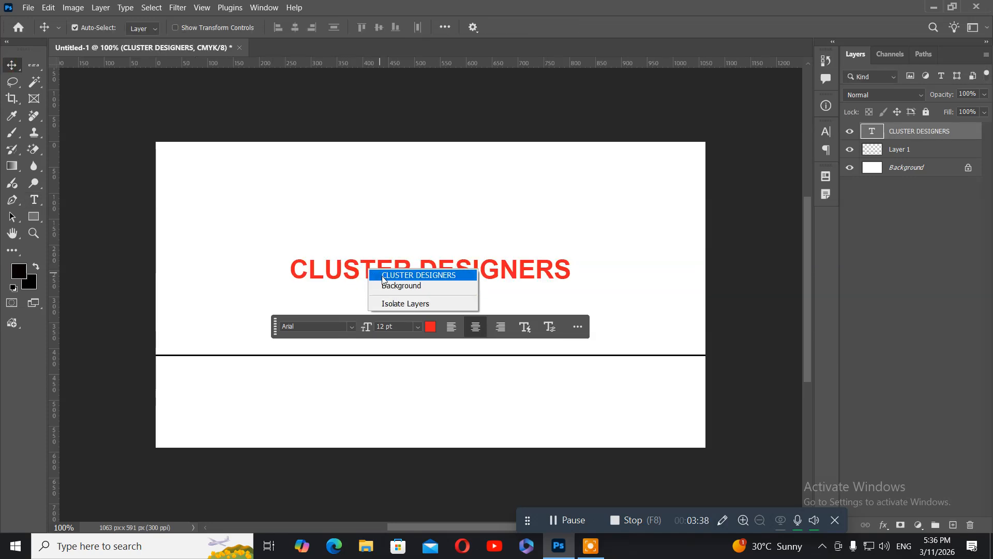
left_click(381, 274)
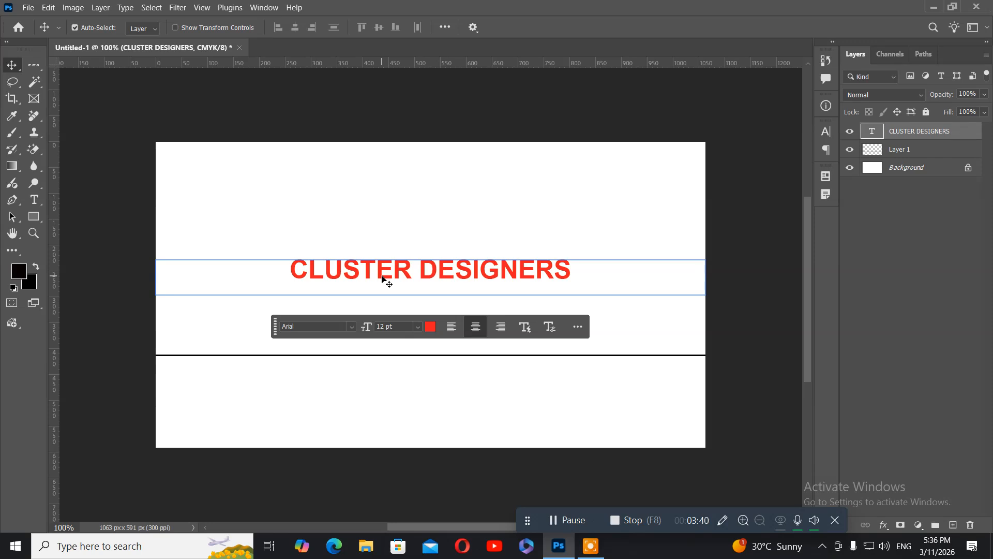
key("Down")
key("Down")
key("Down")
key("Down")
key("Down")
key("Down")
key("Down")
key("Down")
key("Down")
key("Down")
key("Down")
key("Down")
key("Down")
key("Down")
key("Down")
key("Down")
key("Down")
key("Down")
key("Down")
key("Down")
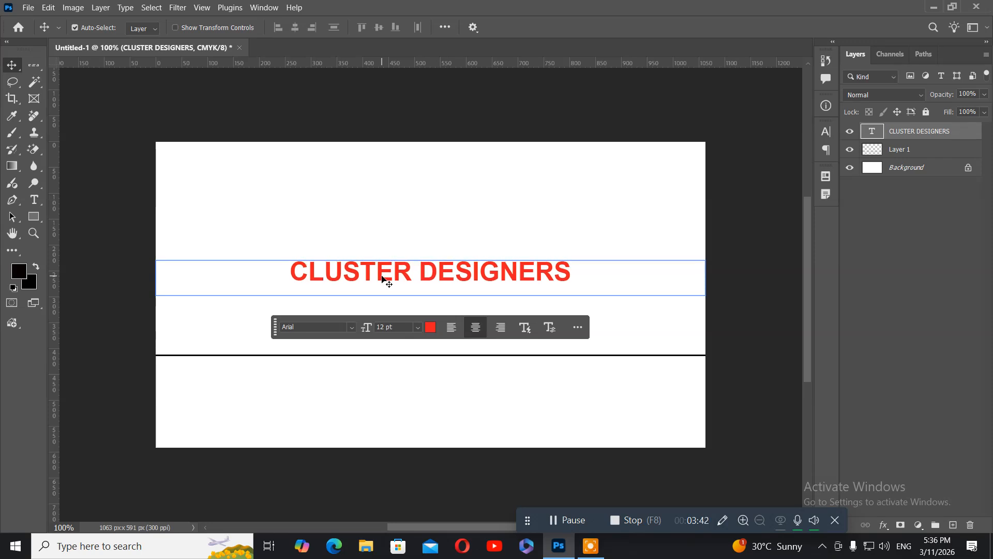
key("Down")
key("Down")
key("Down")
key("Down")
key("Down")
key("Down")
key("Down")
key("Down")
key("Down")
key("Down")
key("Down")
key("Down")
key("Down")
key("Down")
key("Down")
key("Down")
key("Down")
key("Down")
key("Down")
key("Down")
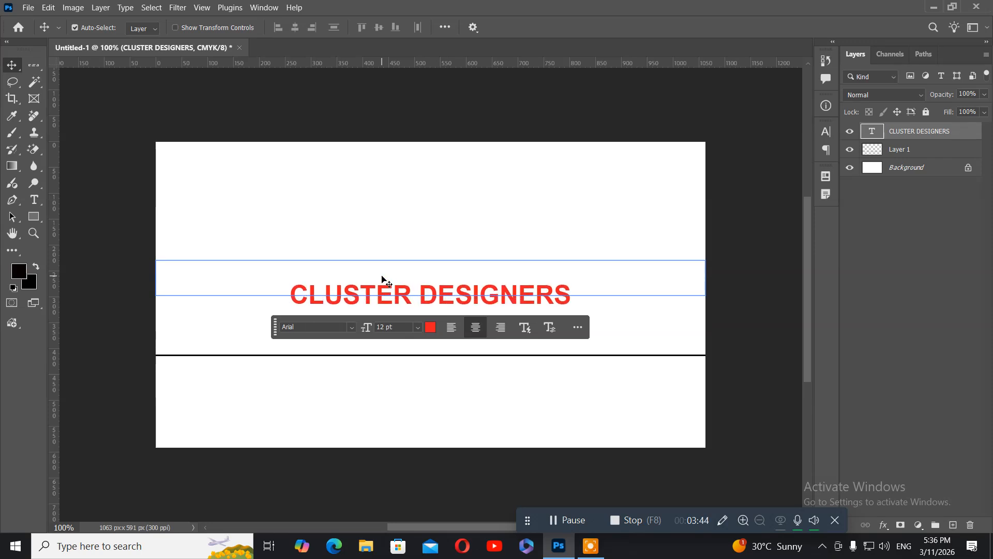
key("Down")
key("Down")
key("Down")
key("Down")
key("Down")
key("Down")
key("Down")
key("Down")
key("Down")
key("Down")
key("Down")
key("Down")
key("Down")
key("Down")
key("Down")
key("Down")
key("Down")
key("Down")
key("Down")
key("Down")
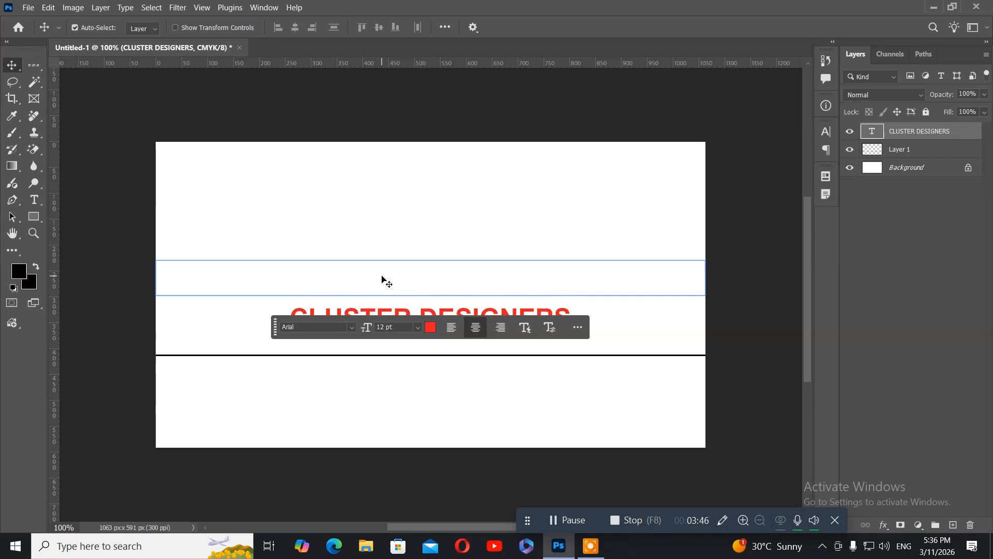
key("Down")
key("Down")
key("Down")
key("Down")
key("Down")
key("Down")
key("Down")
key("Down")
key("Down")
key("Down")
key("Down")
key("Down")
key("Down")
key("Down")
key("Down")
key("Down")
key("Down")
key("Down")
key("Down")
key("Down")
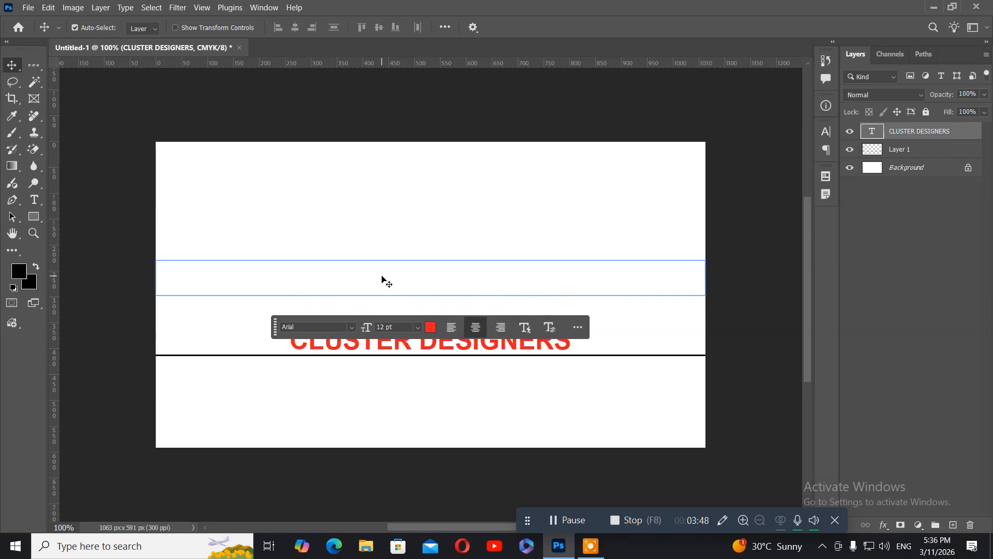
key("Down")
key("Down")
key("Down")
key("Down")
key("Down")
key("Down")
key("Down")
key("Down")
key("Down")
key("Down")
key("Down")
key("Down")
key("Down")
key("Down")
key("Down")
key("Down")
key("Down")
key("Down")
key("Down")
key("Down")
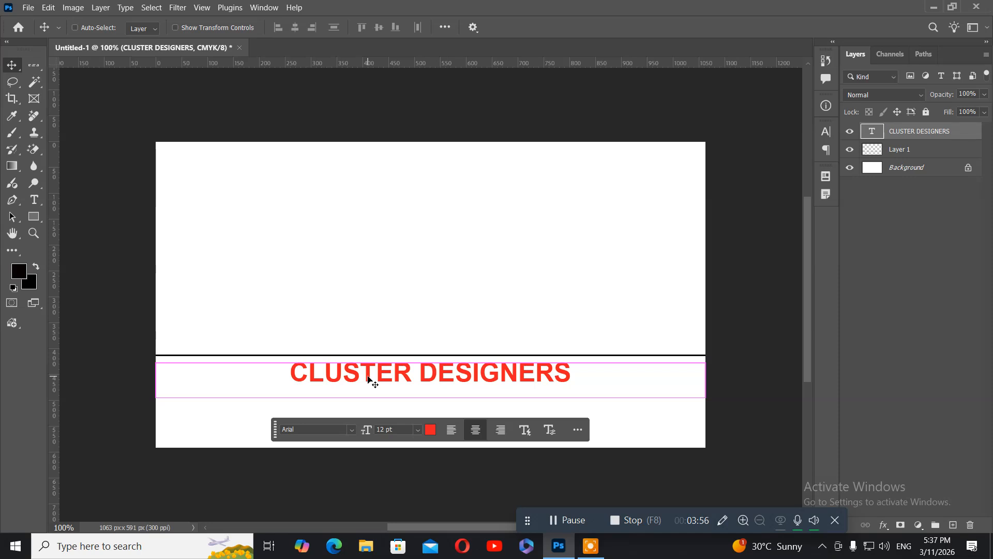
Step: Squash the heading's height to about 76%, shrinking it to 9.1 pt
key("ctrl+t")
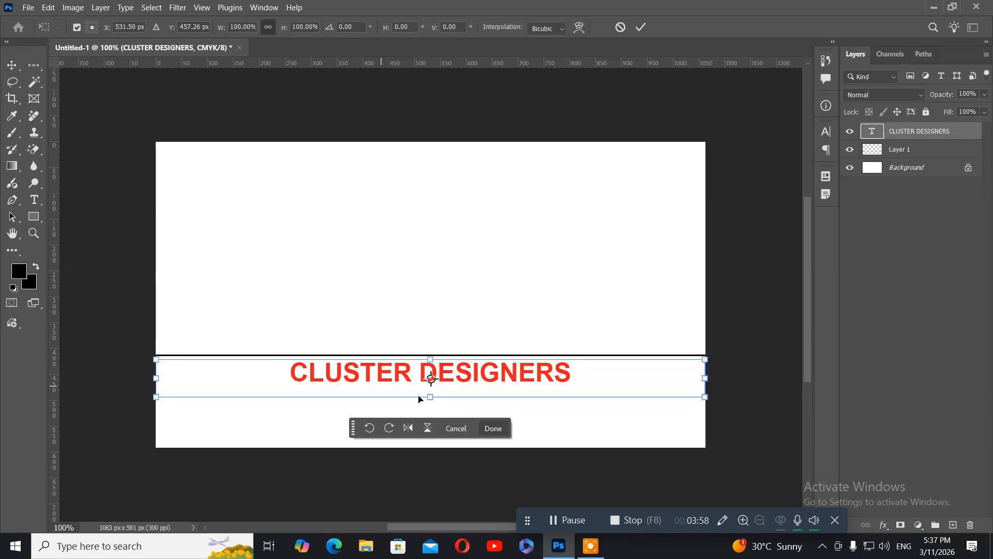
left_click_drag(432, 398, 432, 389)
key("Return")
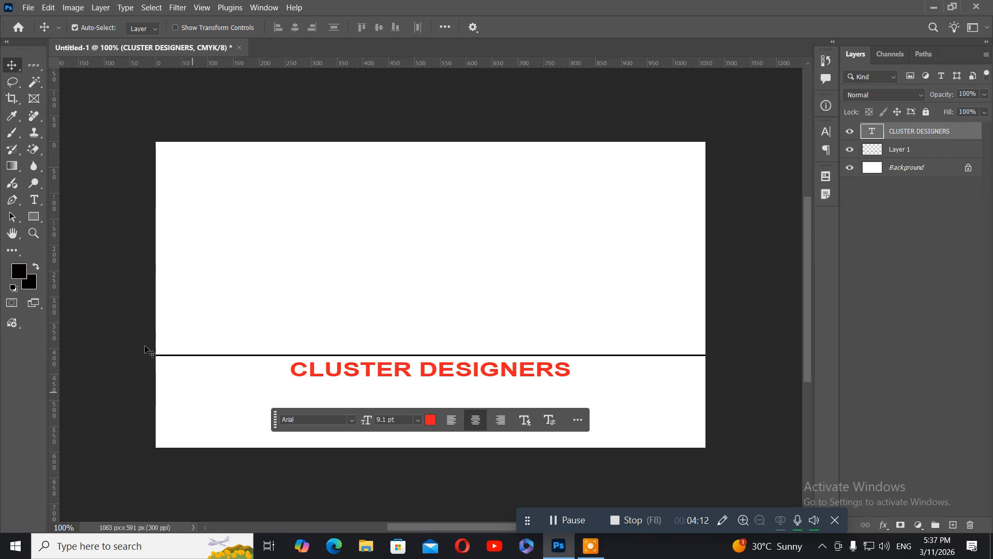
Step: Add a left-aligned red text line and type the first address line (house number and street)
left_click(38, 202)
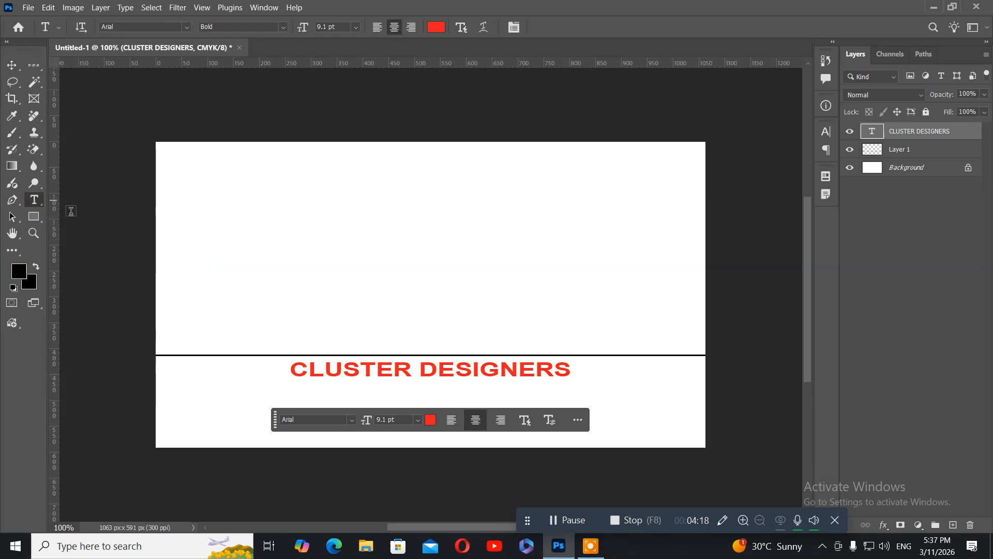
left_click(178, 255)
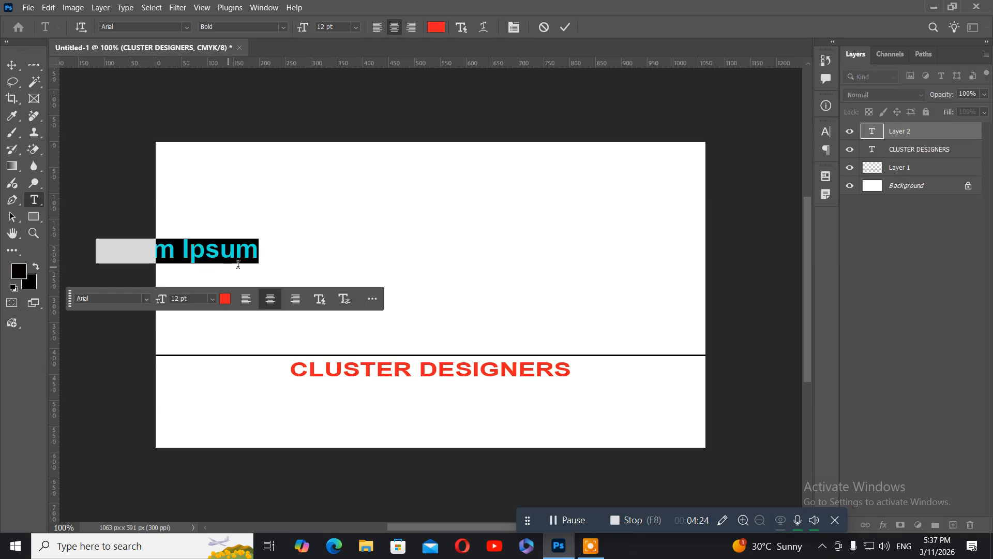
left_click(377, 30)
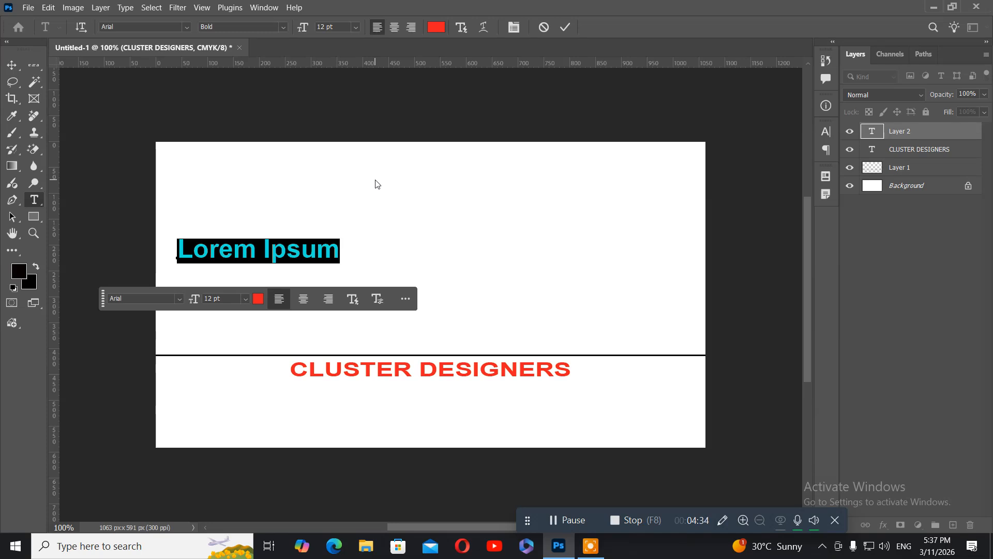
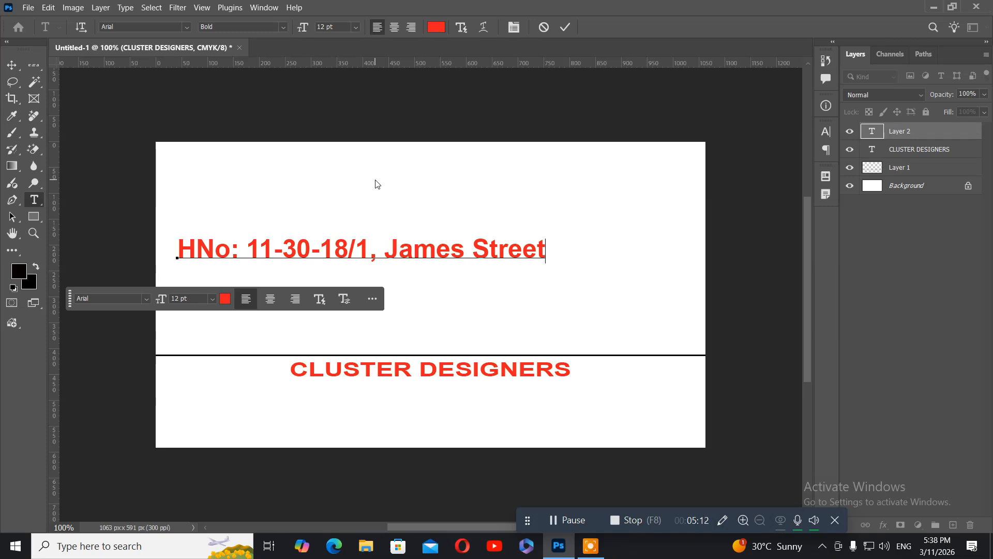
Step: Extend the address with a nearby-street second line and a town-name third line
key("Return")
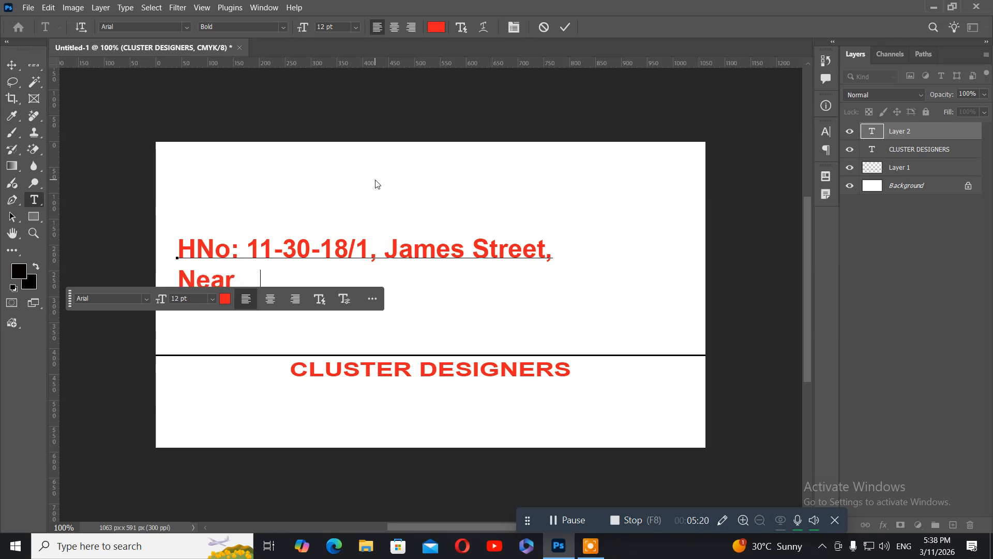
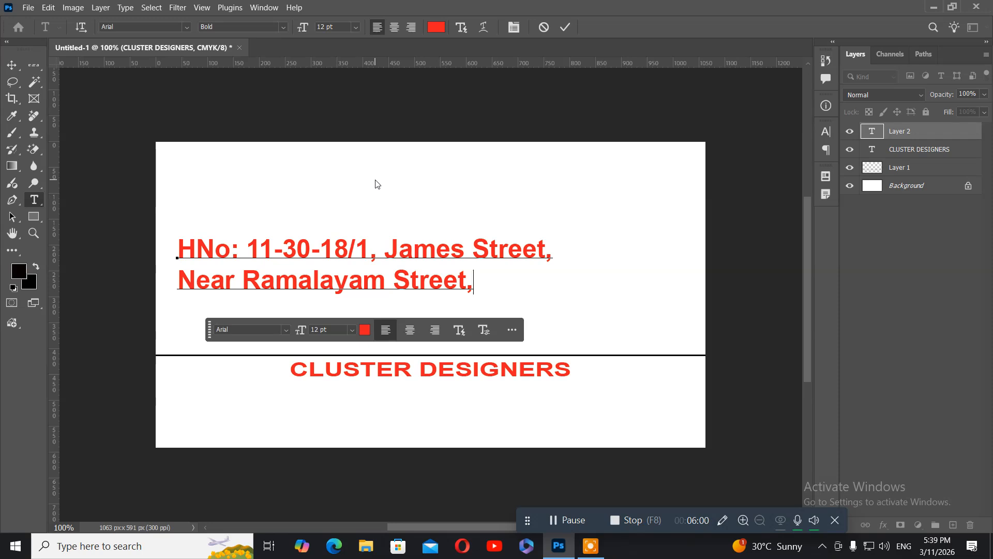
key("Return")
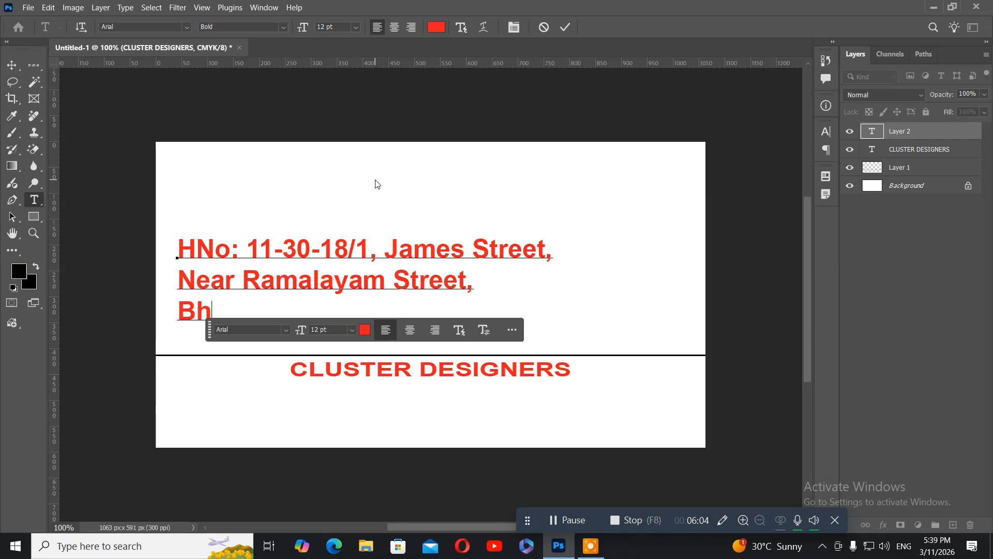
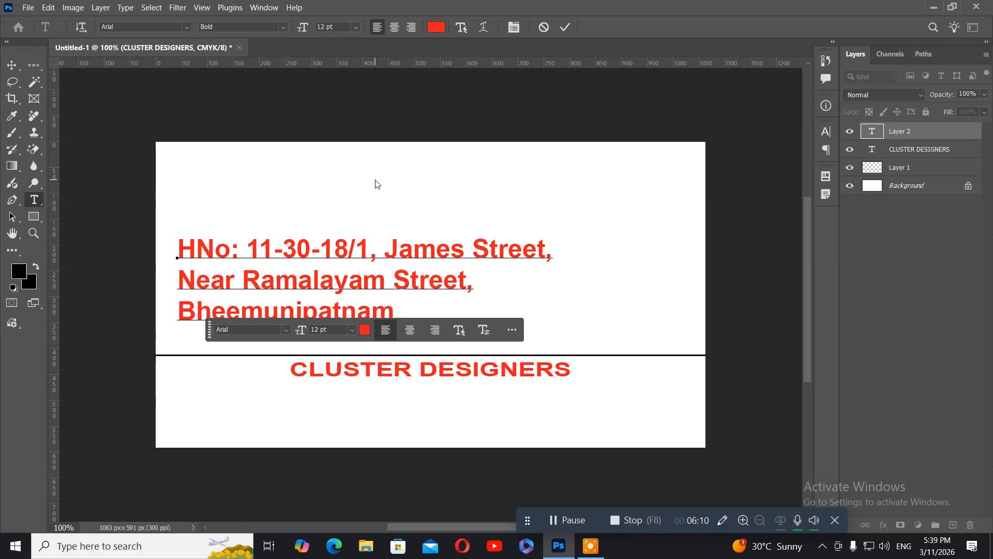
key("ctrl+a")
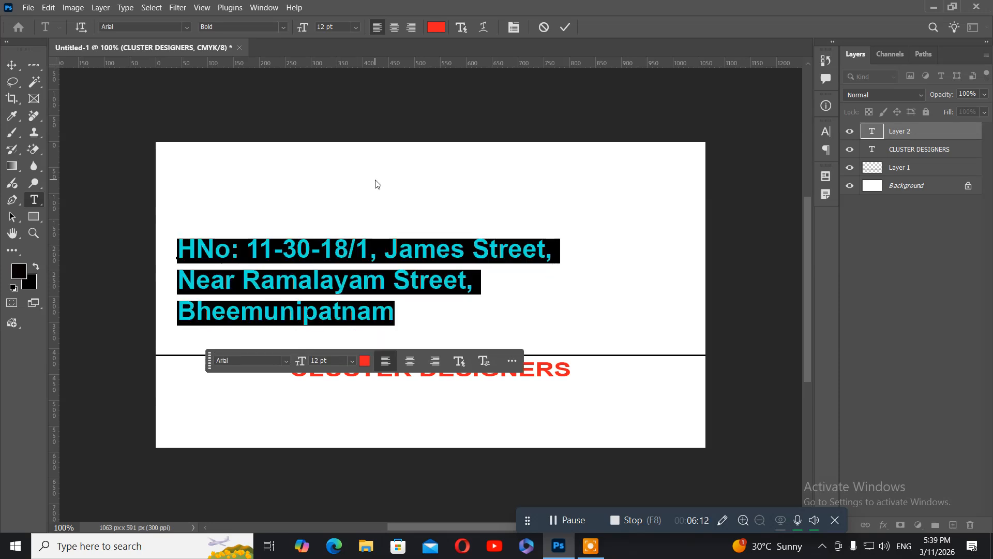
Step: Centre-align the three address lines and colour them dark green
left_click(395, 31)
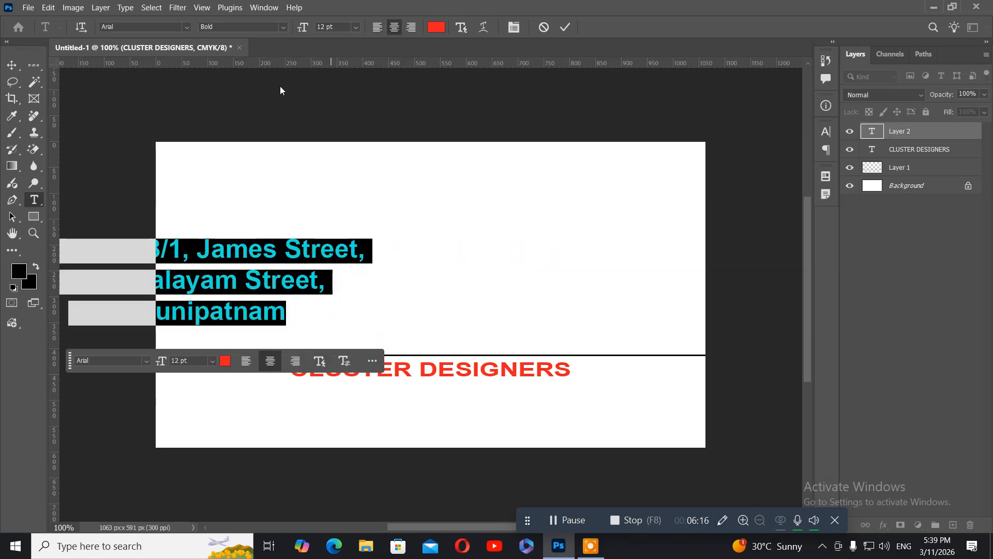
left_click(439, 28)
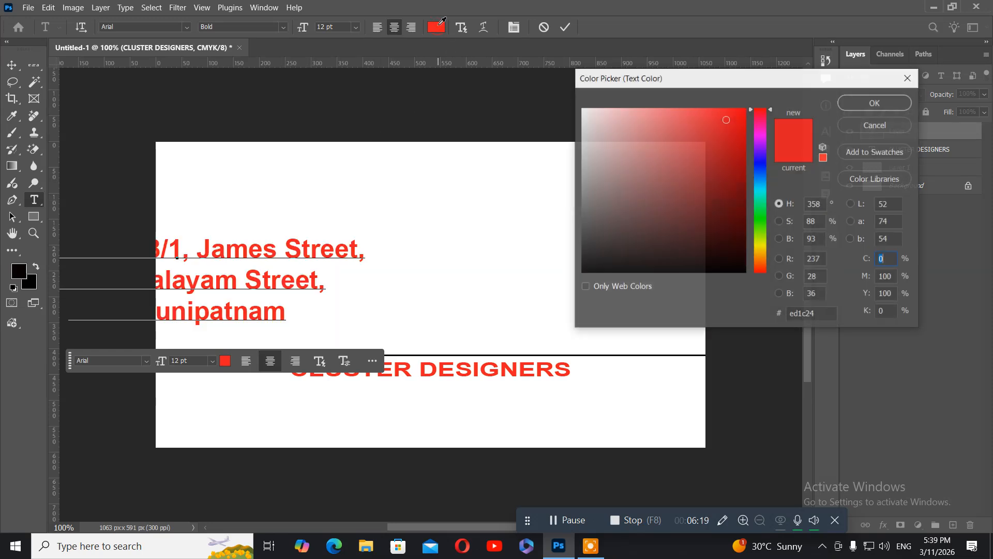
left_click(762, 224)
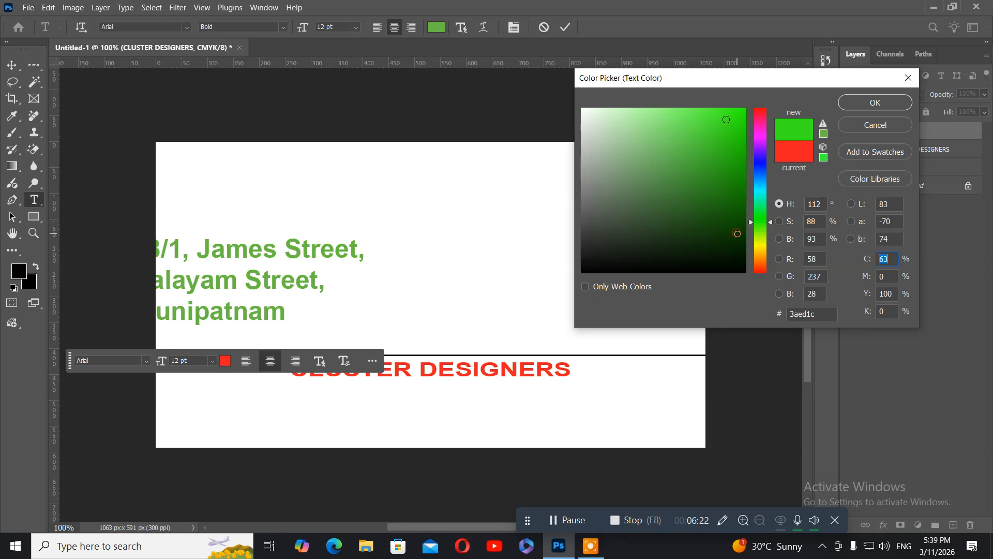
left_click(738, 233)
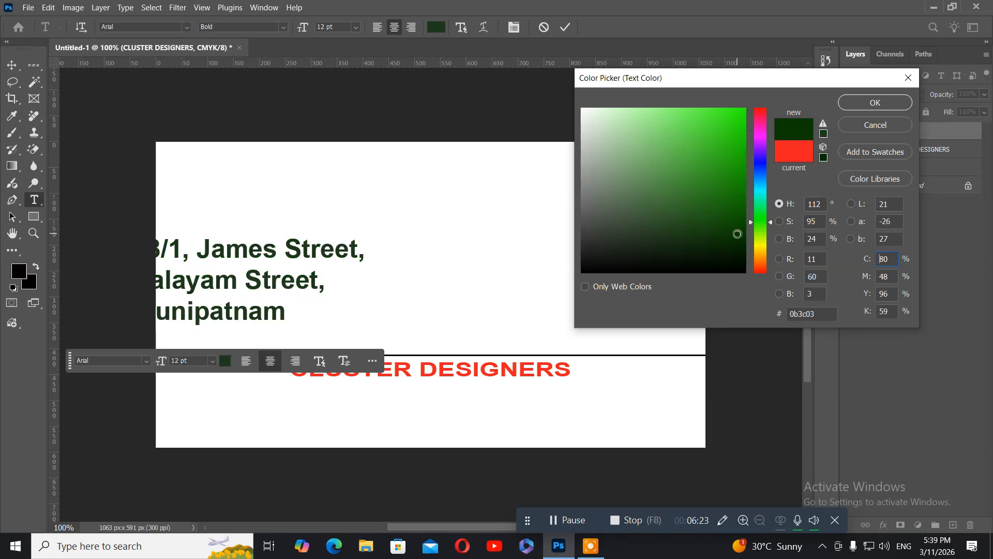
left_click(857, 105)
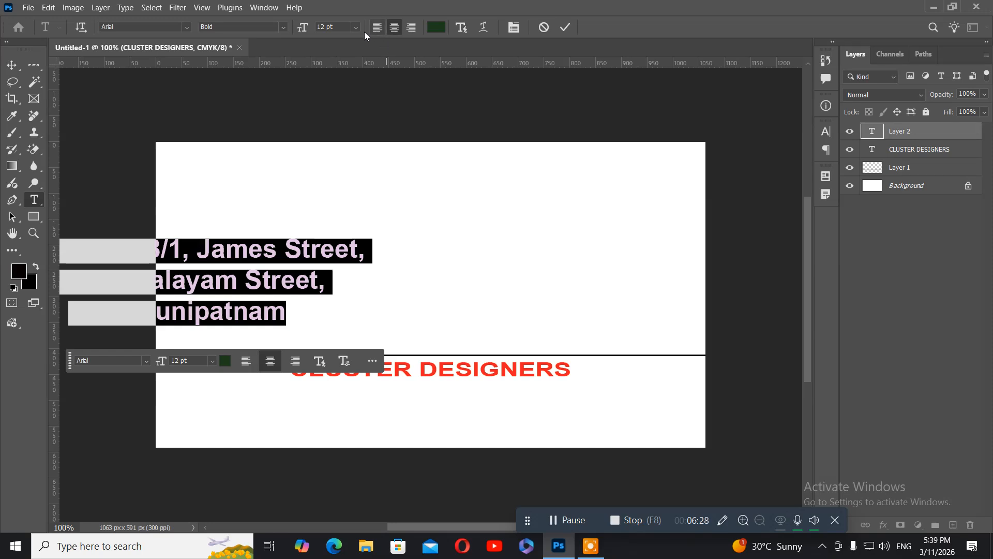
Step: Set the address text to Regular weight at 7 pt
left_click(284, 28)
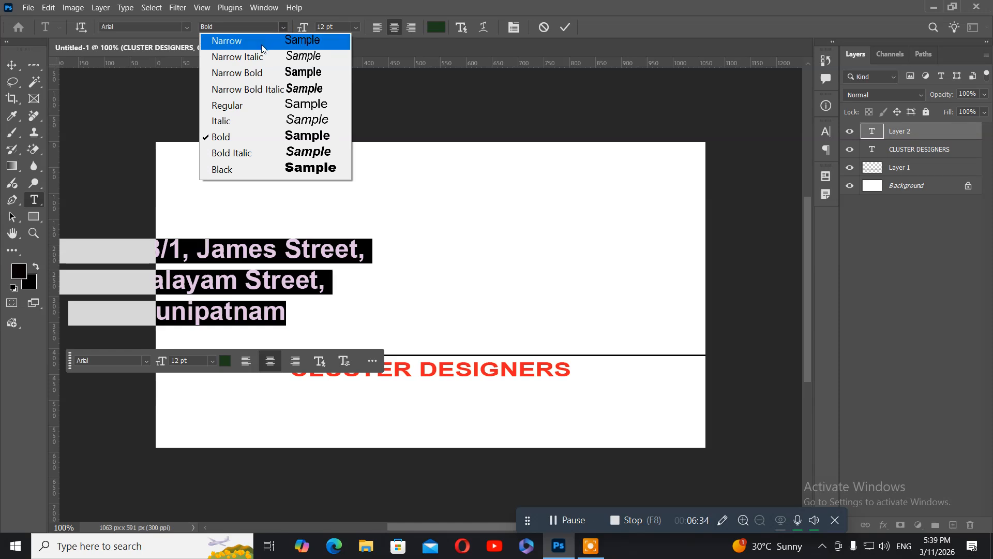
left_click(241, 105)
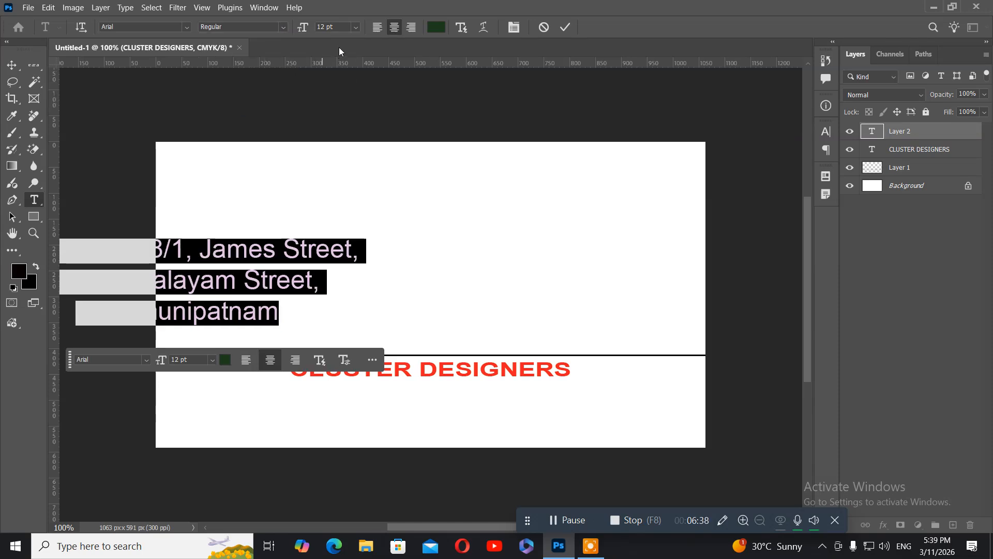
double_click(321, 28)
type("7")
key("Return")
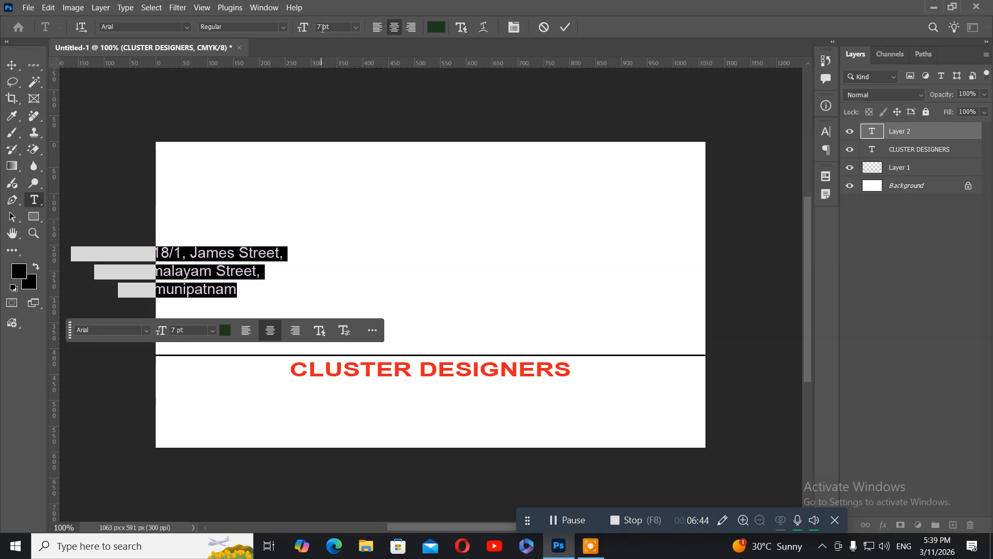
Step: Move the address below CLUSTER DESIGNERS, centre it horizontally and nudge it down two steps
left_click(12, 66)
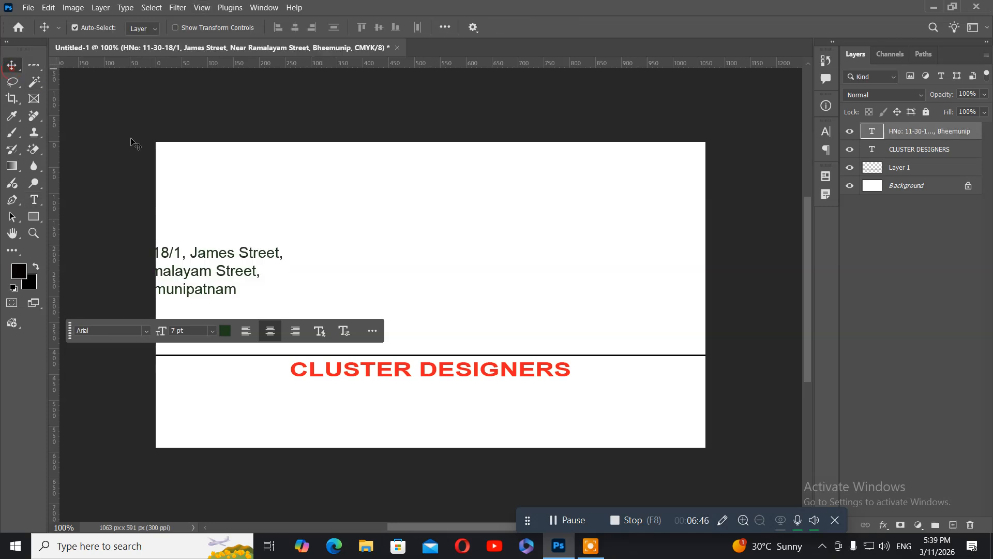
left_click_drag(203, 266, 383, 402)
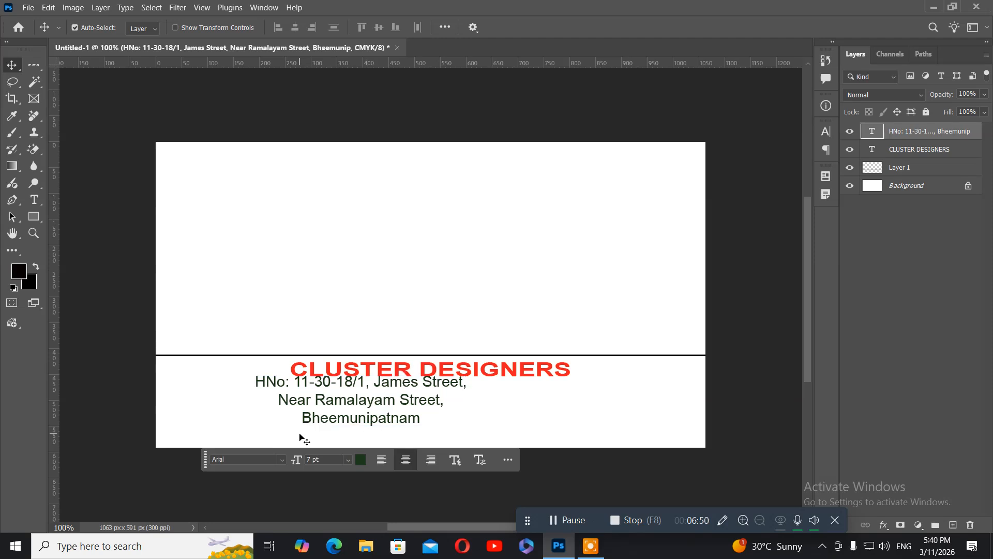
key("ctrl+a")
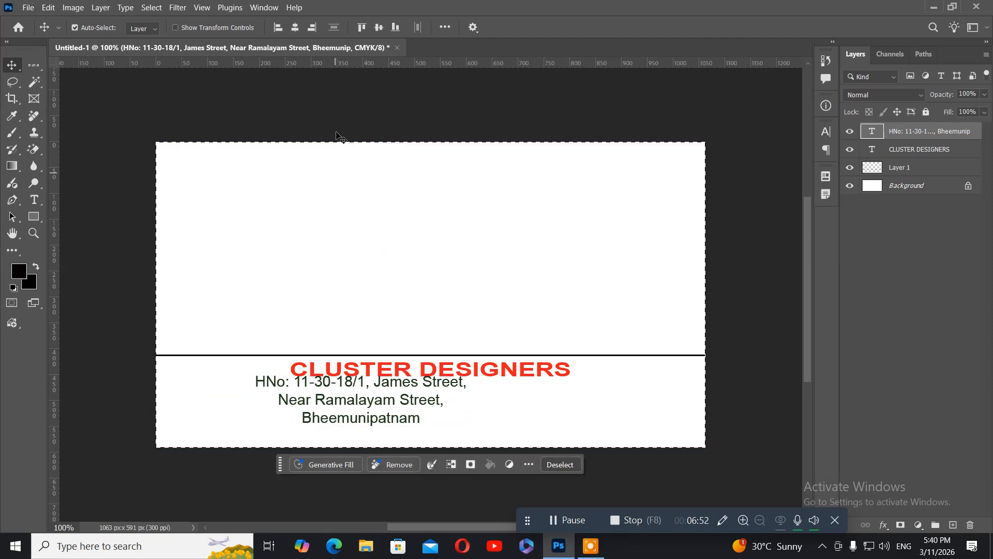
left_click(293, 29)
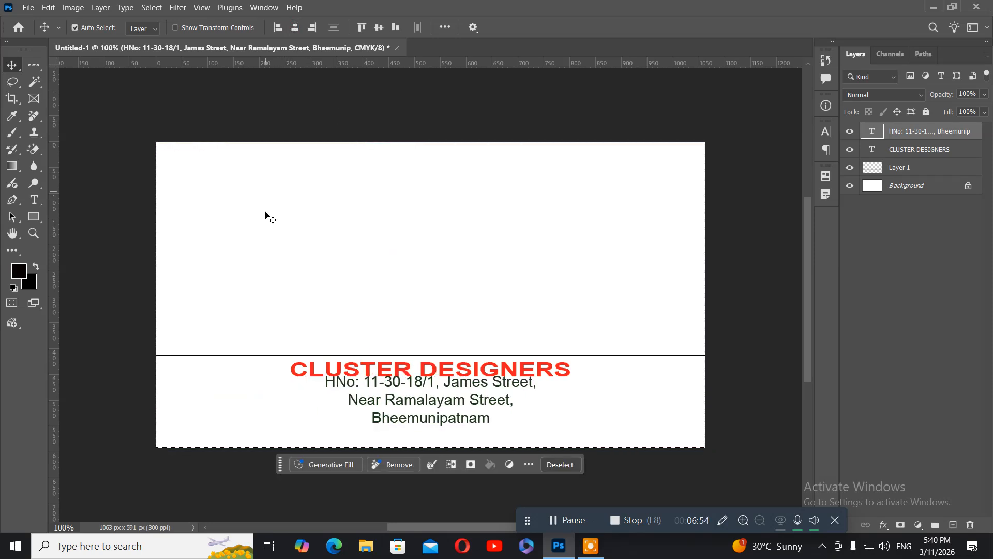
key("ctrl")
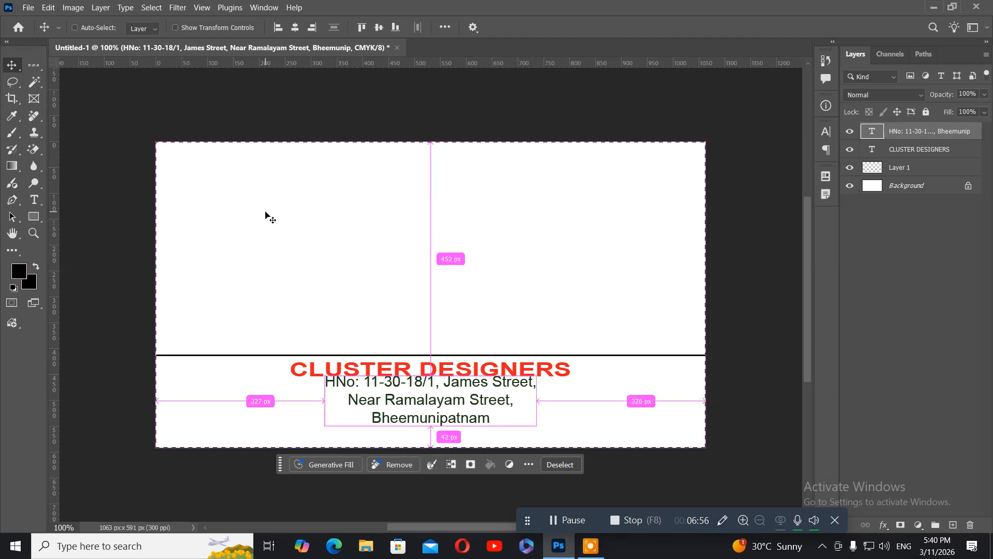
key("ctrl+d")
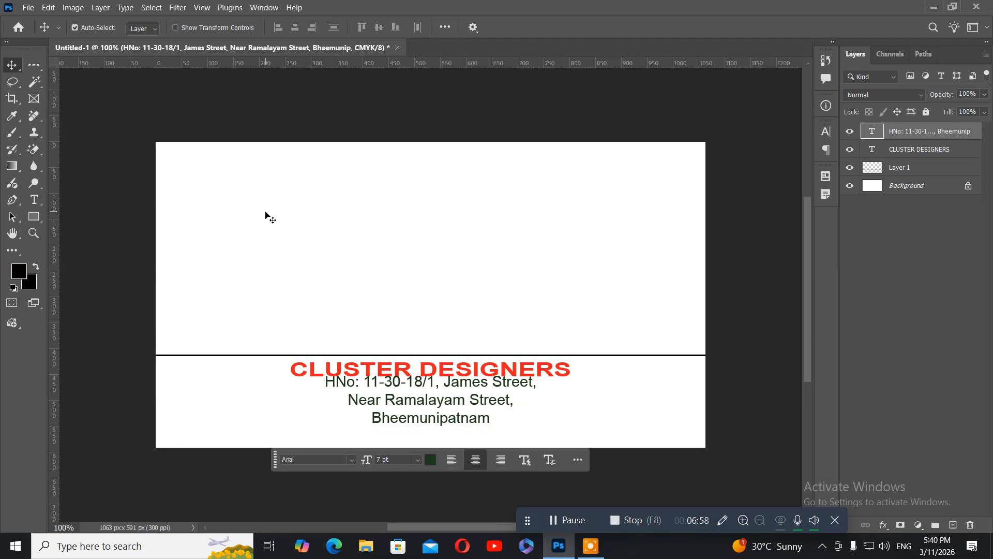
key("Down")
key("Down")
key("Down")
key("Down")
key("Down")
key("Down")
key("Down")
key("Down")
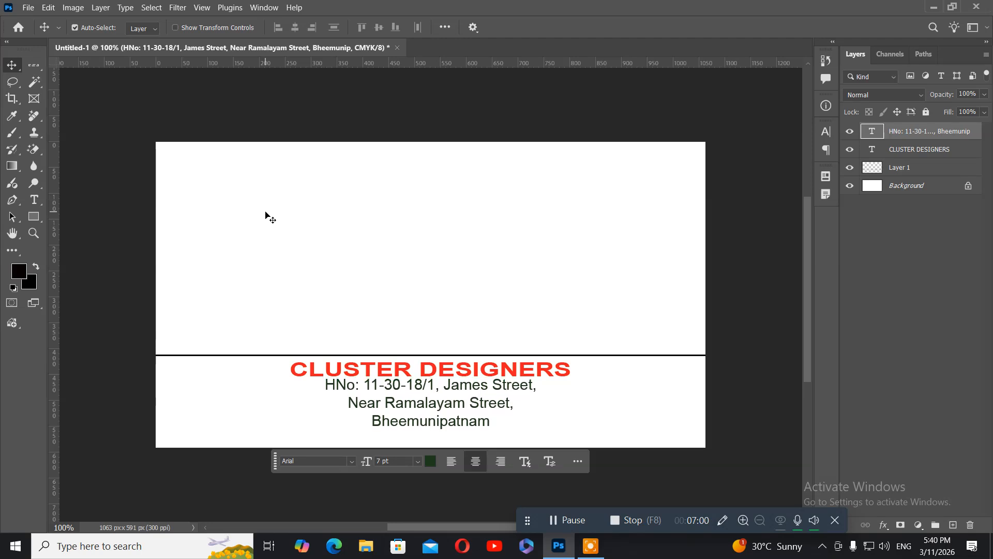
key("Down")
key("Down")
key("Down")
key("Down")
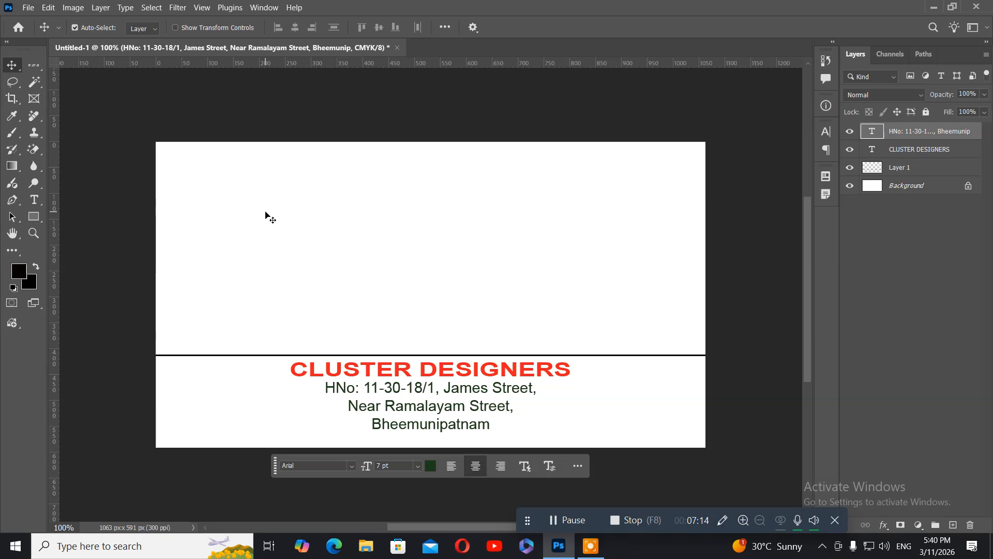
Step: Append the postal code 531163 to the address's last line and commit the edit
left_click(34, 201)
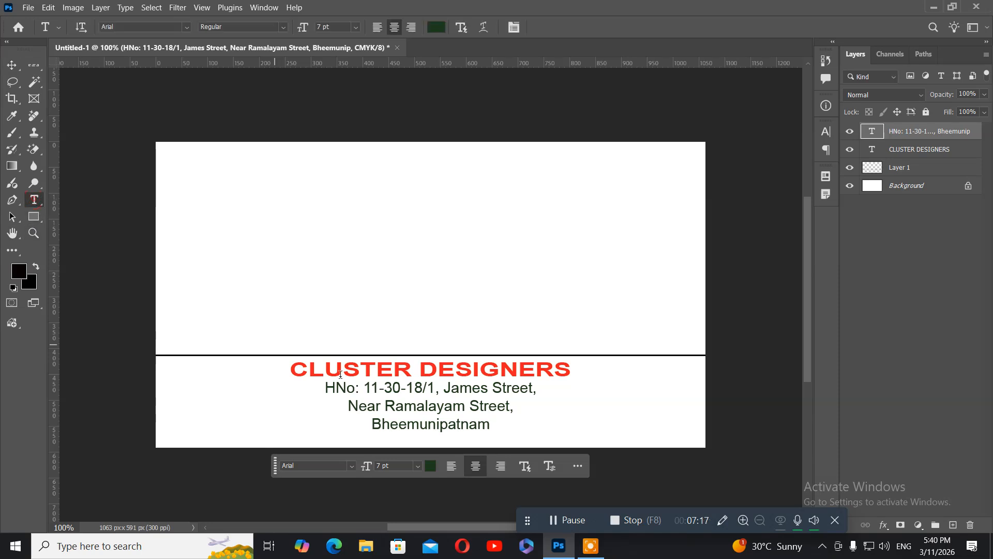
left_click(489, 423)
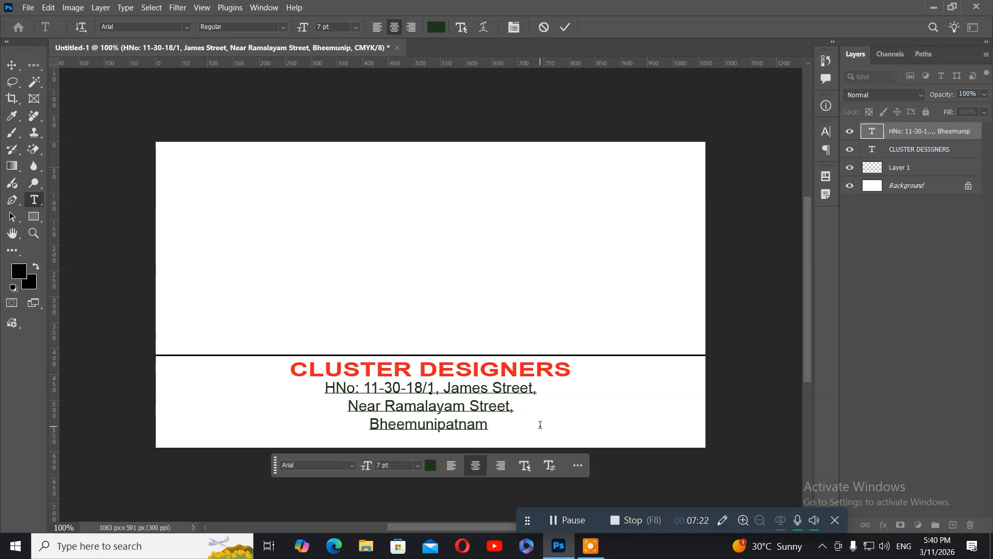
type("51")
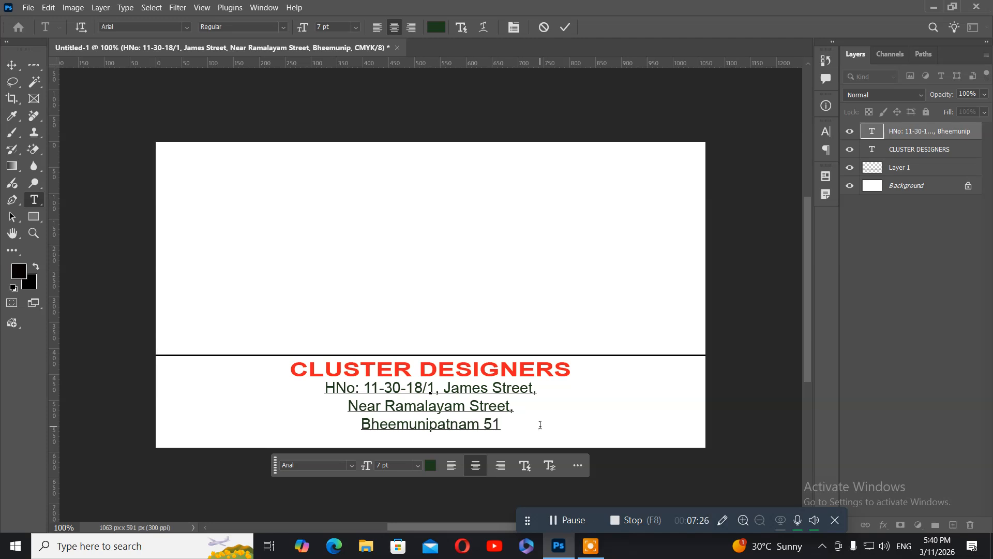
key("BackSpace")
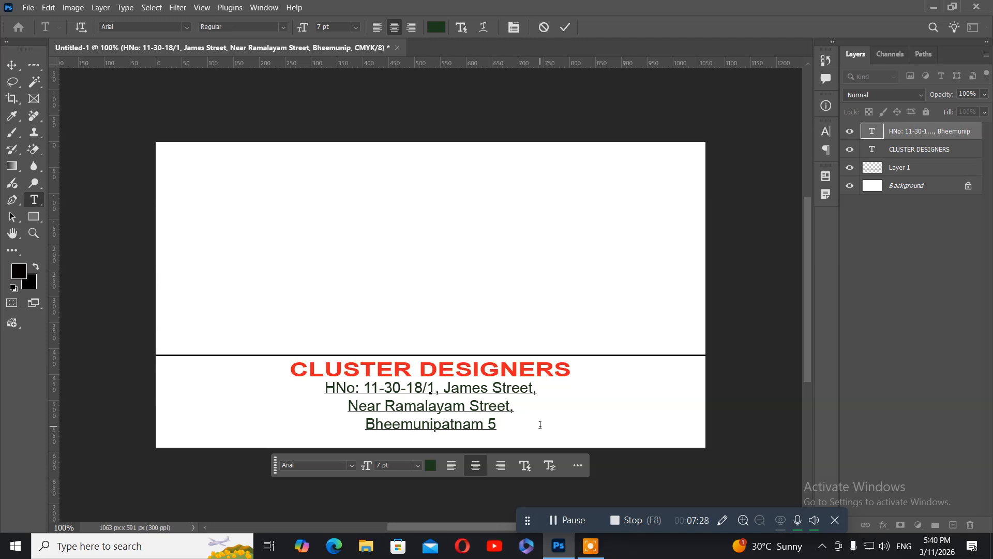
key("BackSpace")
type("31")
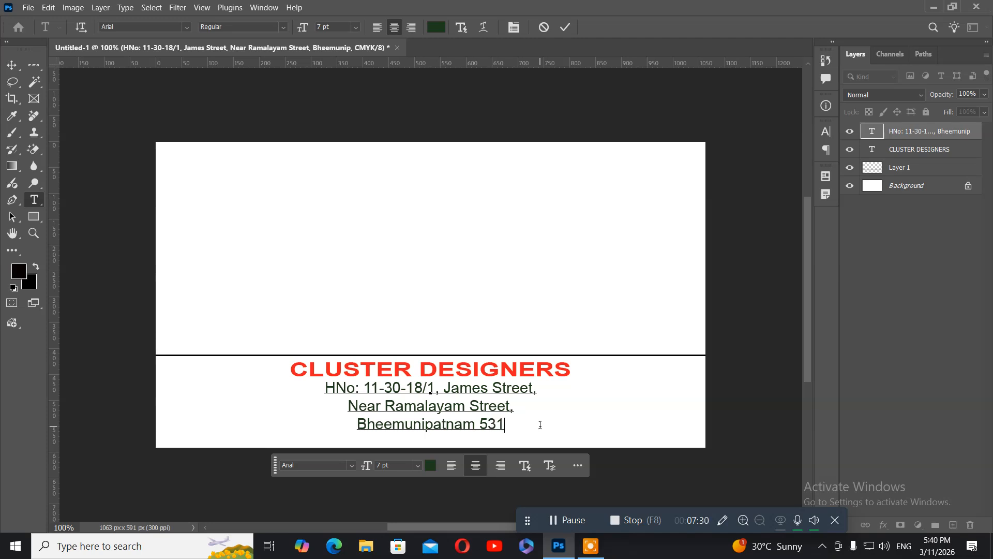
type("163")
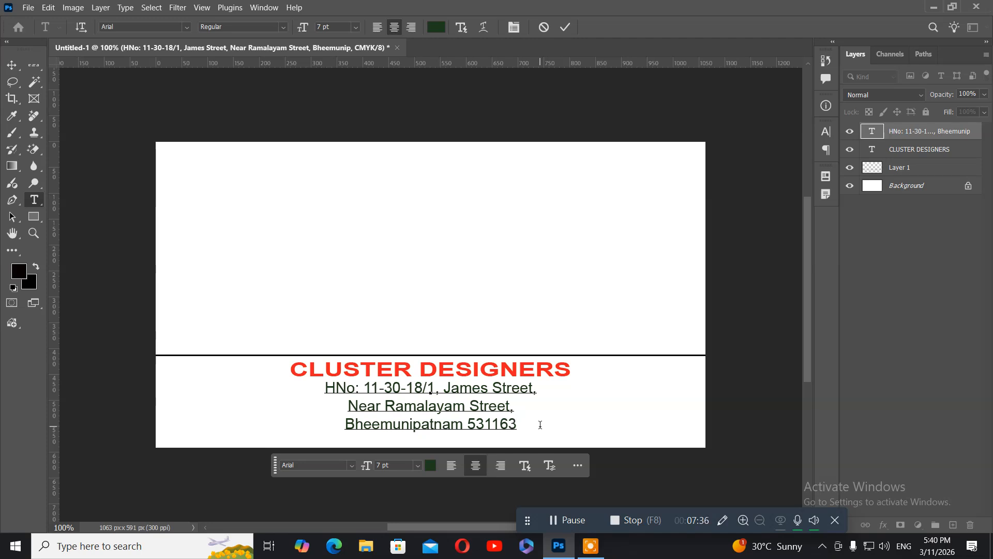
left_click(13, 70)
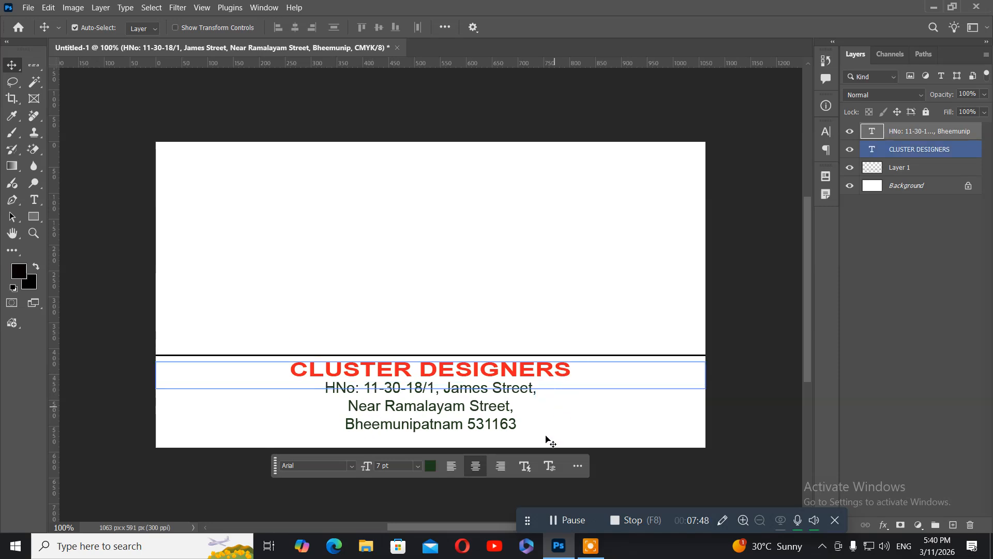
Step: Open Chrome and search Google for 'youtube logo'
left_click(561, 550)
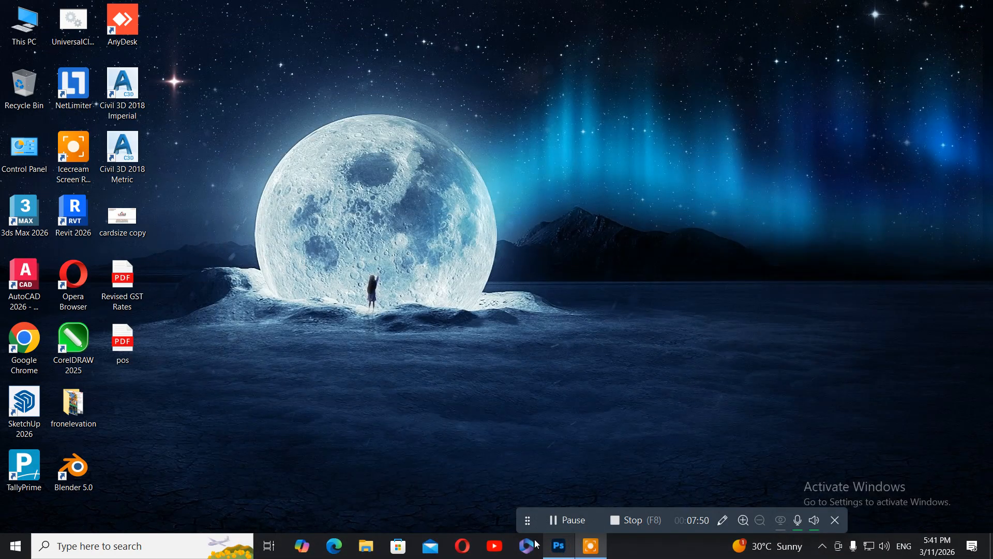
double_click(28, 350)
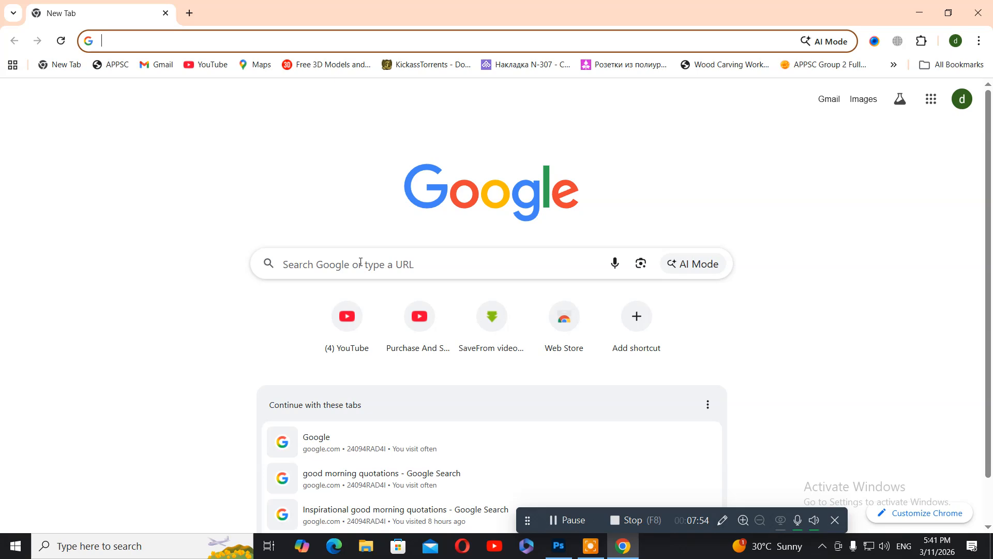
left_click(360, 261)
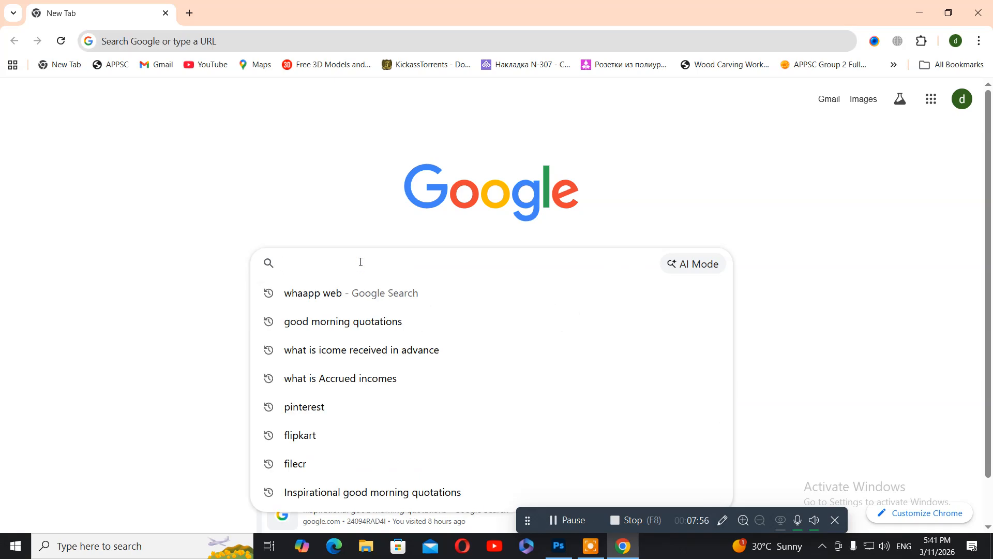
type("youtu")
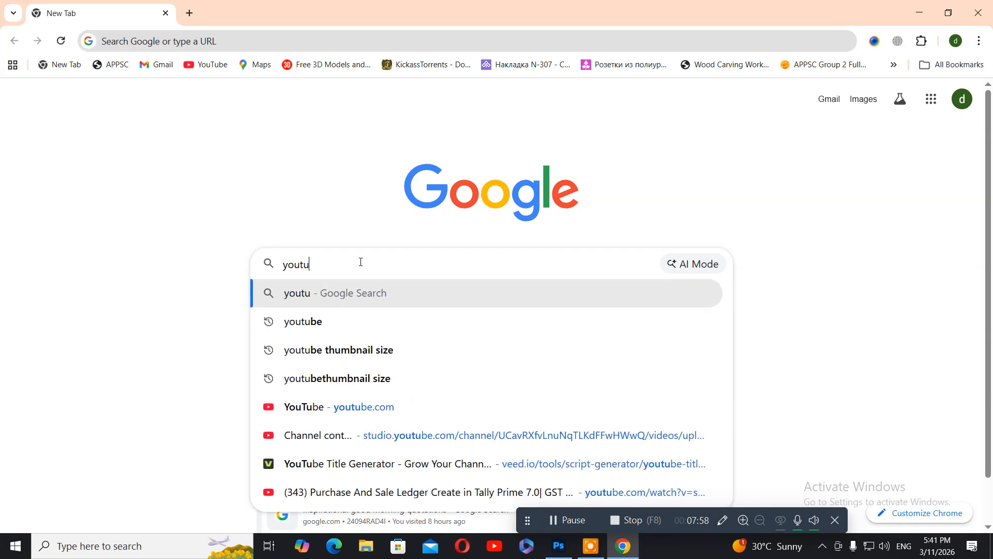
type("be logo")
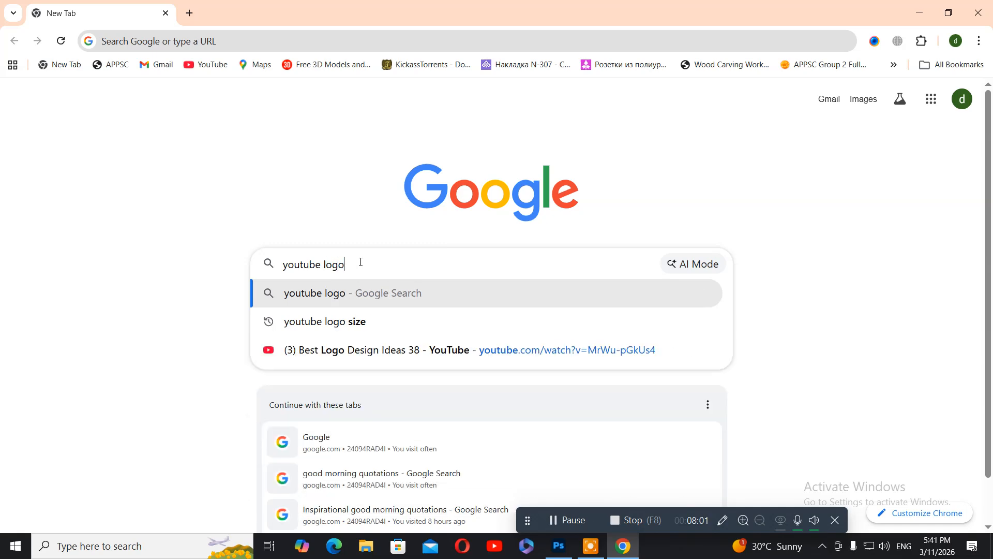
key("Return")
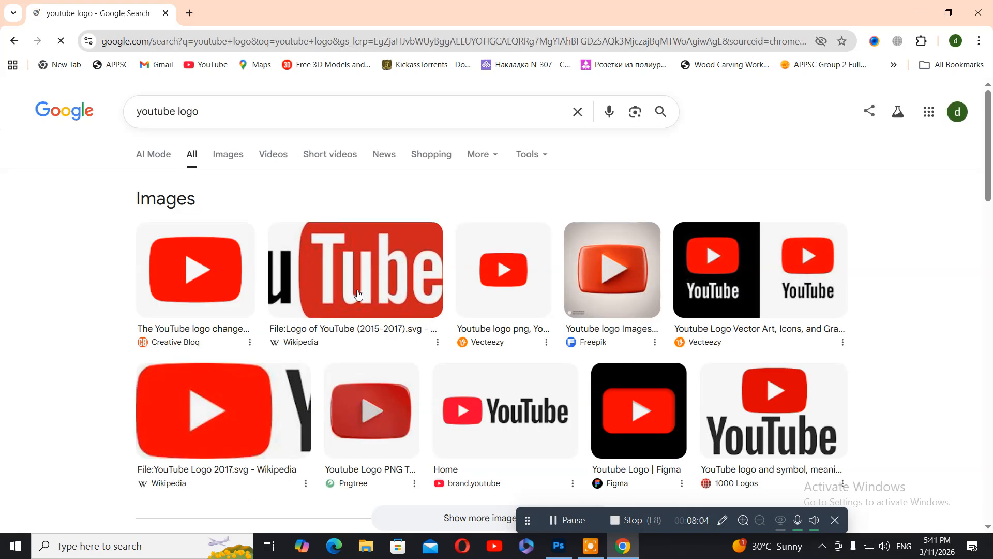
Step: Save the first YouTube logo image result as a JPG to the Desktop
left_click(192, 284)
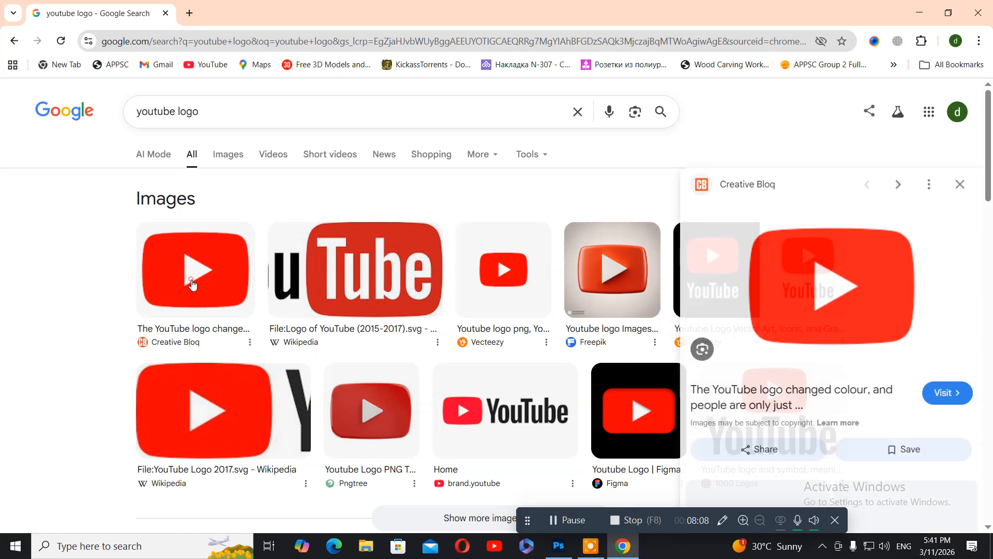
right_click(799, 294)
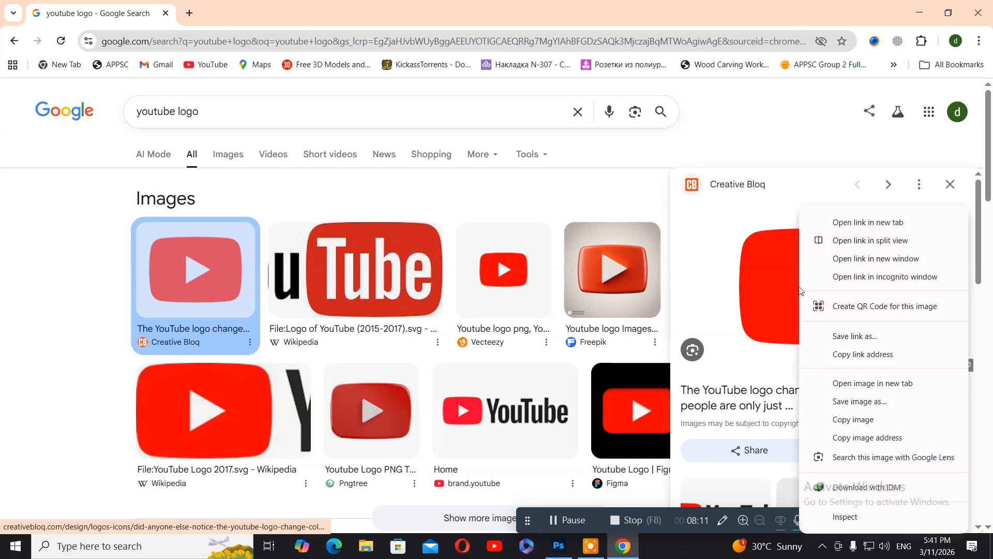
left_click(833, 402)
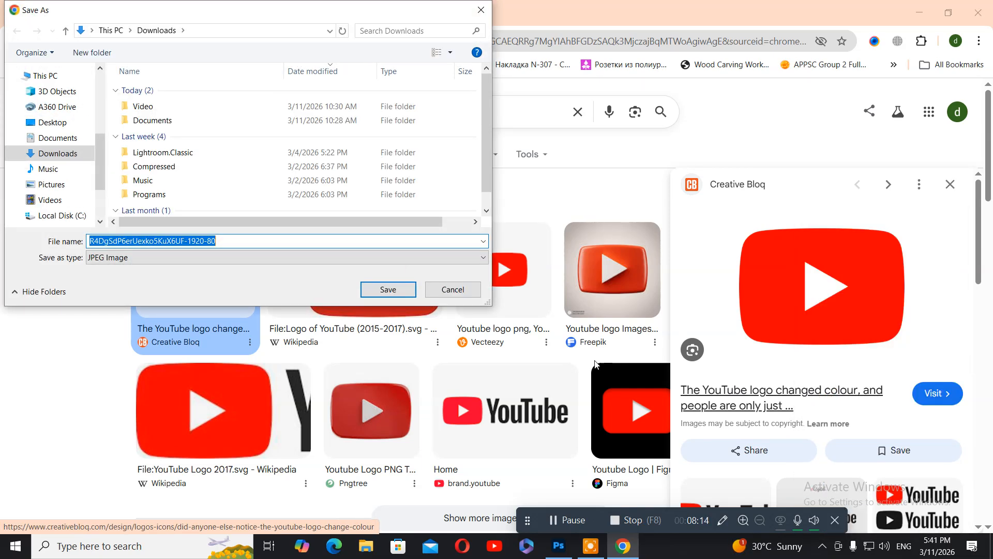
left_click(52, 122)
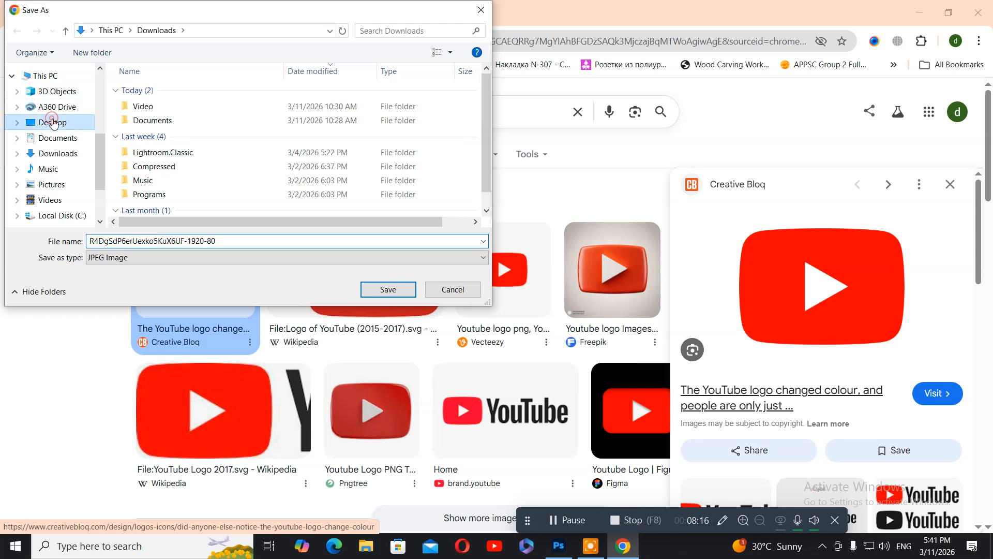
left_click(384, 292)
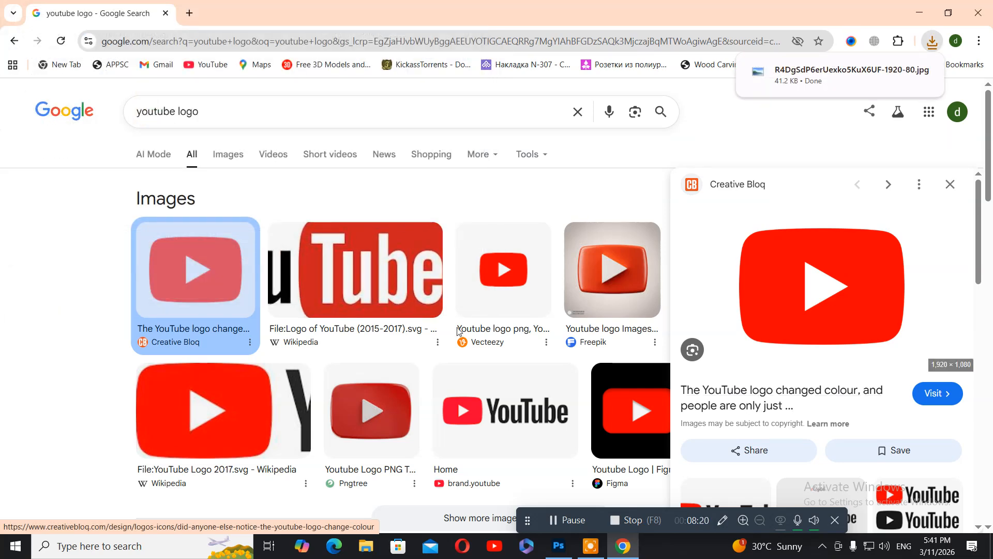
left_click(920, 13)
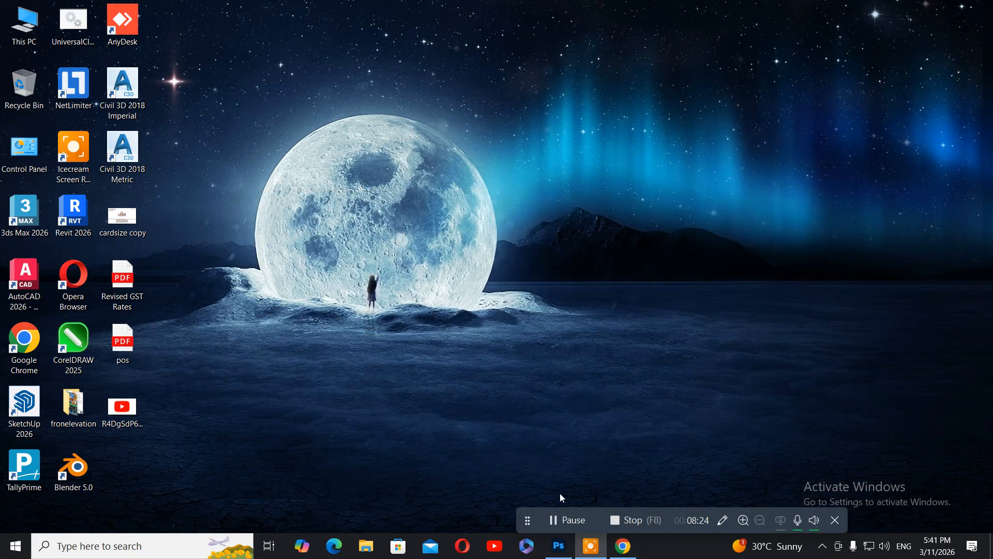
Step: Open the downloaded YouTube logo JPG from the Desktop in Photoshop
left_click(559, 545)
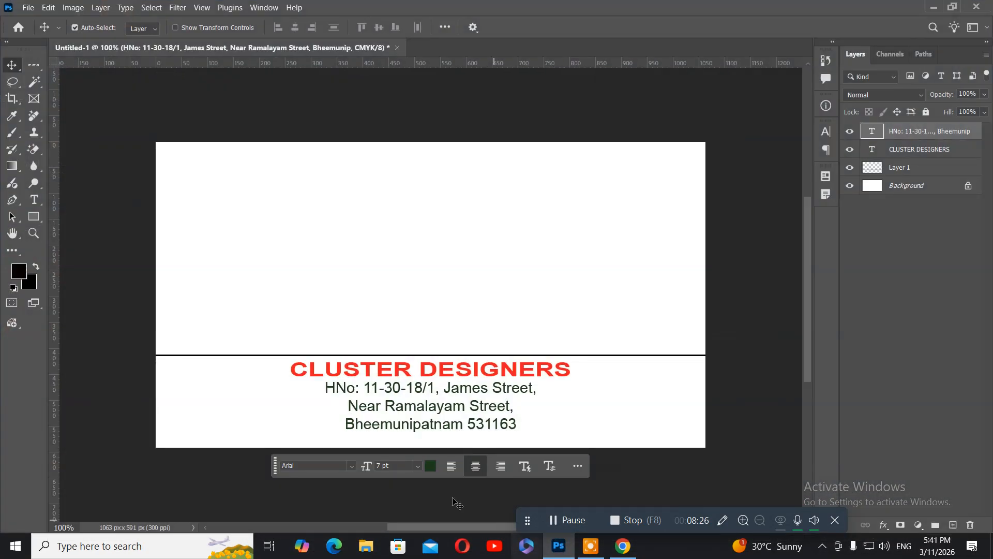
left_click(22, 7)
left_click(40, 33)
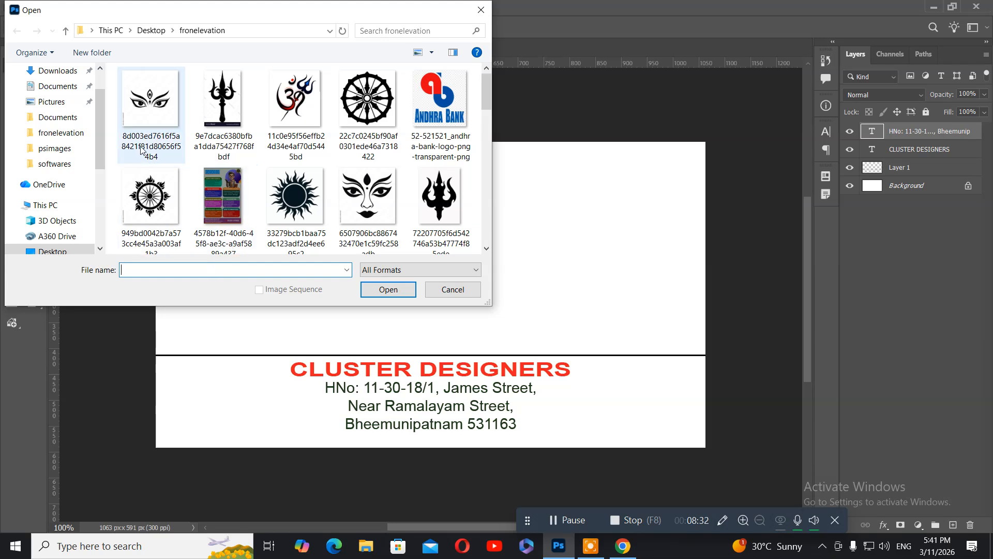
scroll(75, 99, "up", 1)
left_click(75, 96)
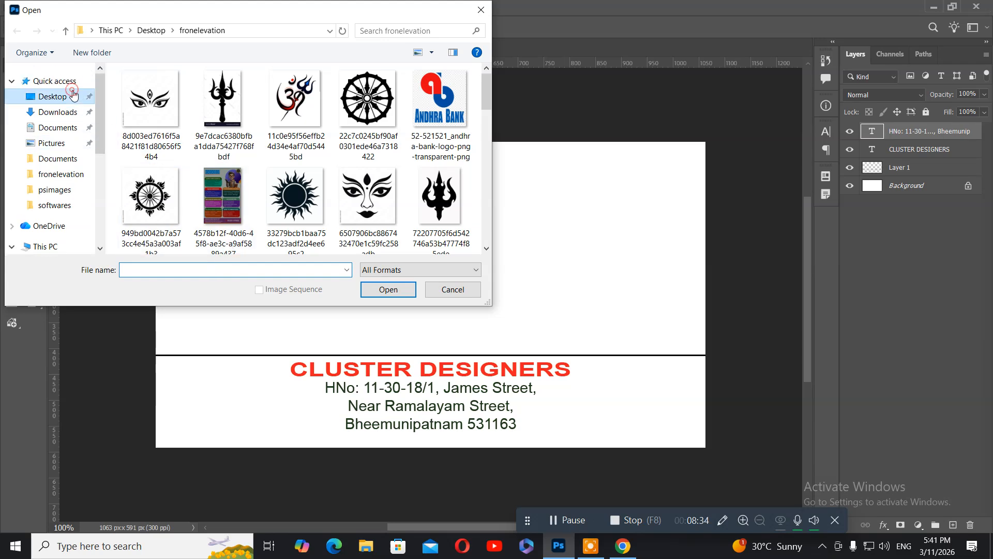
left_click(151, 195)
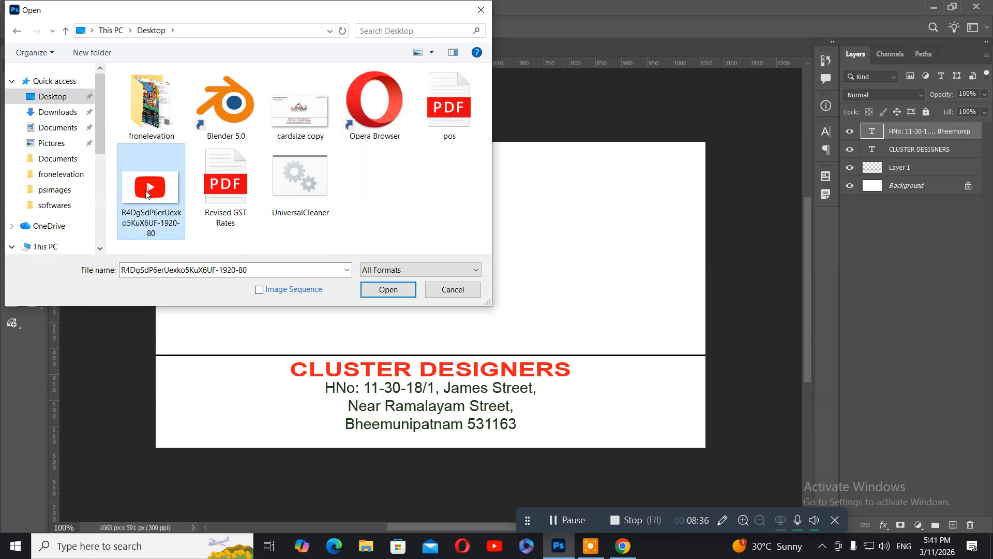
left_click(388, 289)
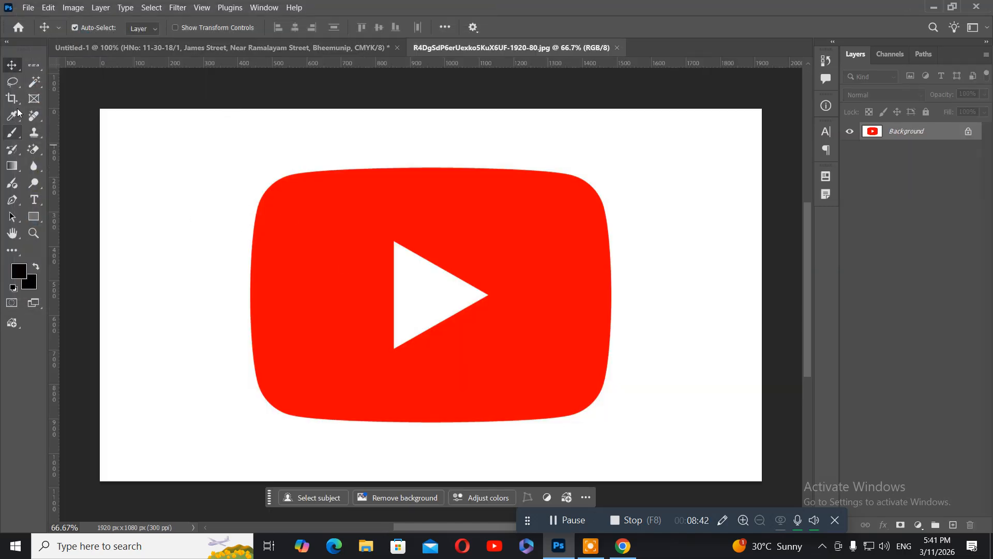
Step: Select only the red logo with the Magic Wand by selecting the white background and inverting
left_click(33, 84)
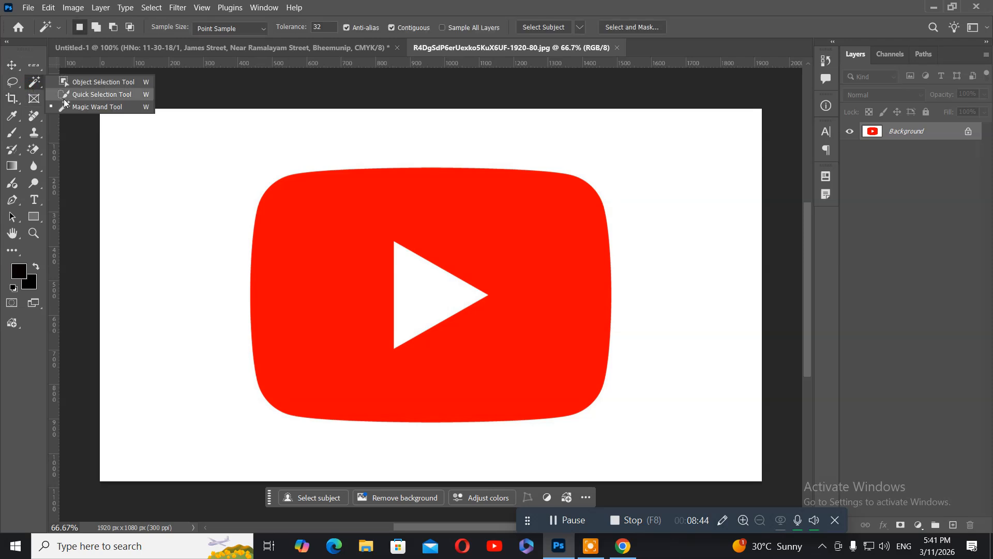
left_click(73, 107)
left_click(169, 171)
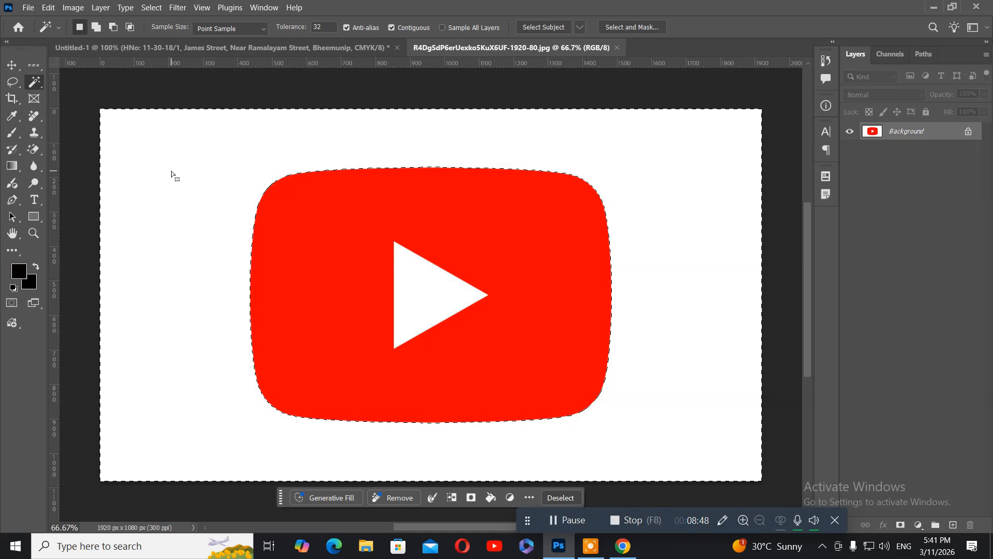
key("ctrl+shift+i")
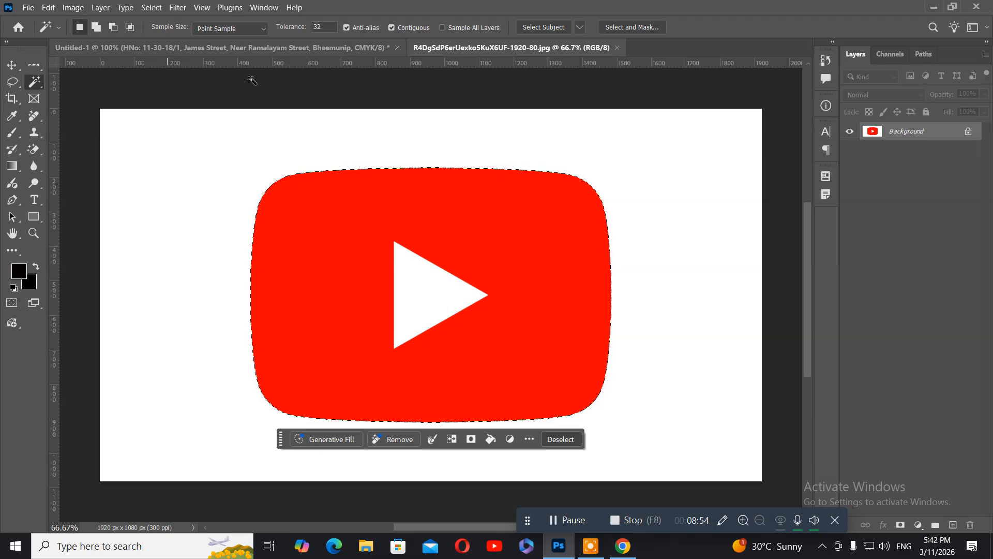
left_click(329, 52)
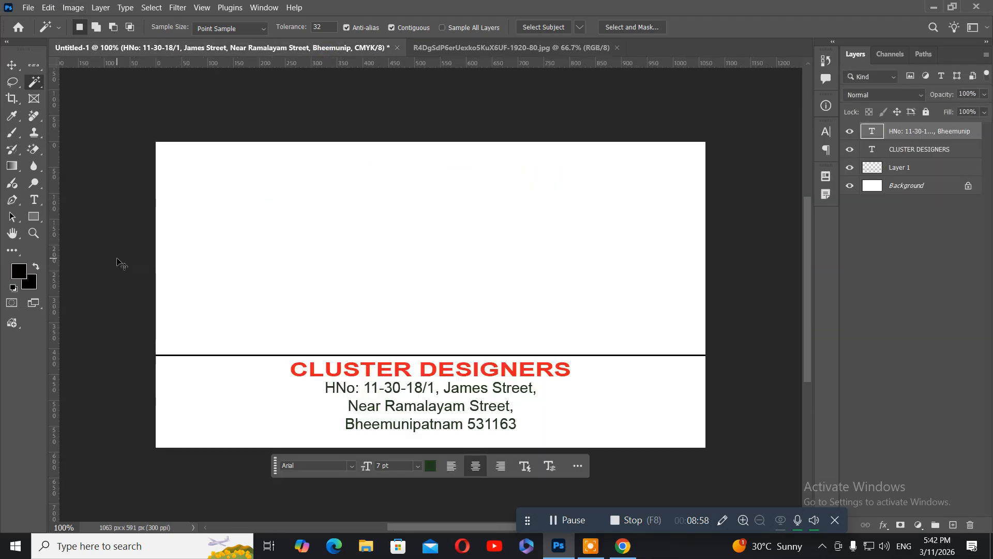
Step: Copy the selected YouTube logo onto the card and scale it down to a small icon
left_click_drag(120, 262, 118, 259)
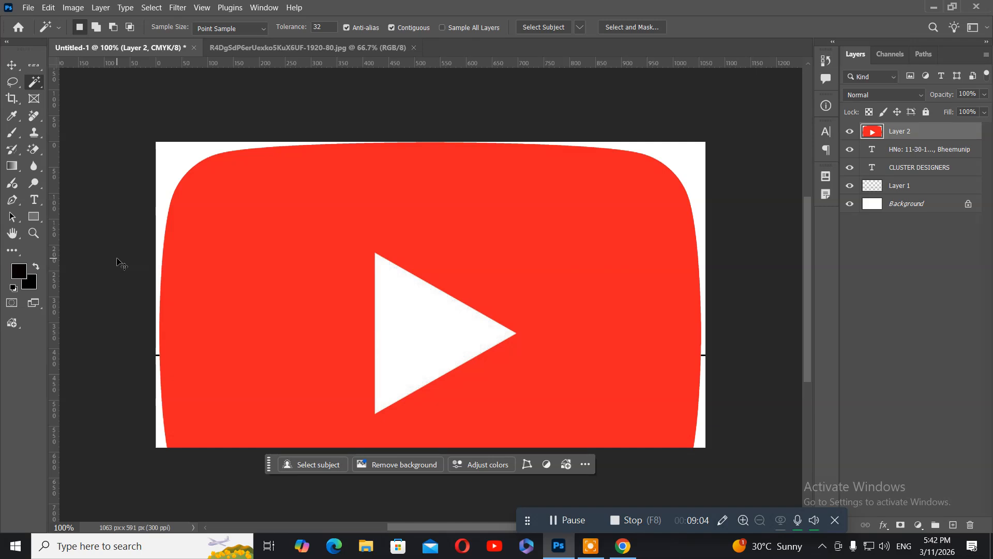
key("ctrl+t")
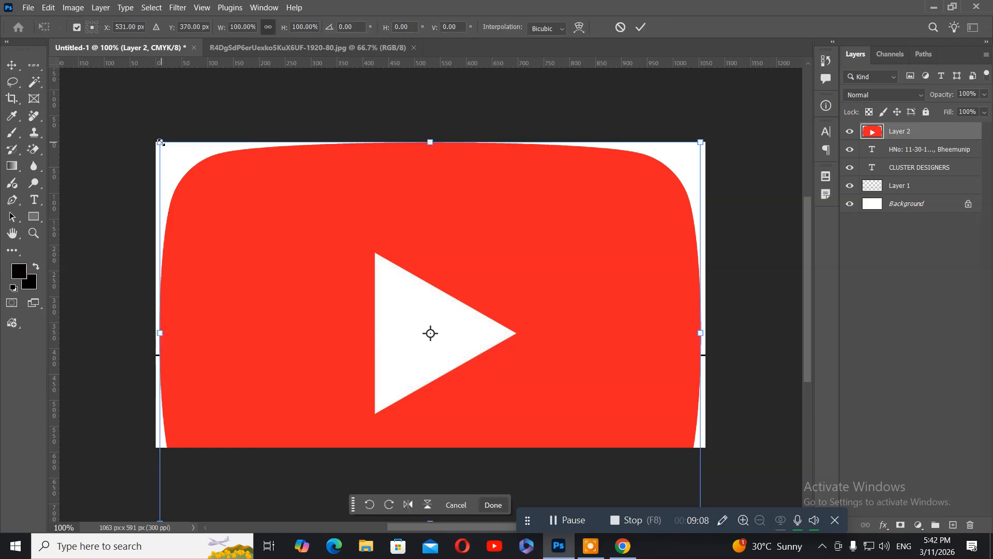
left_click_drag(160, 141, 437, 305)
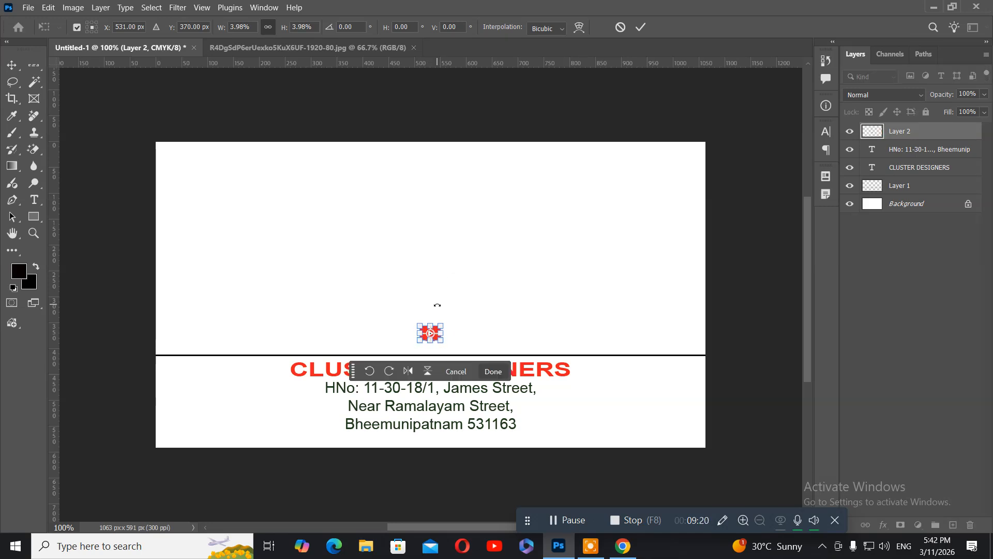
key("Return")
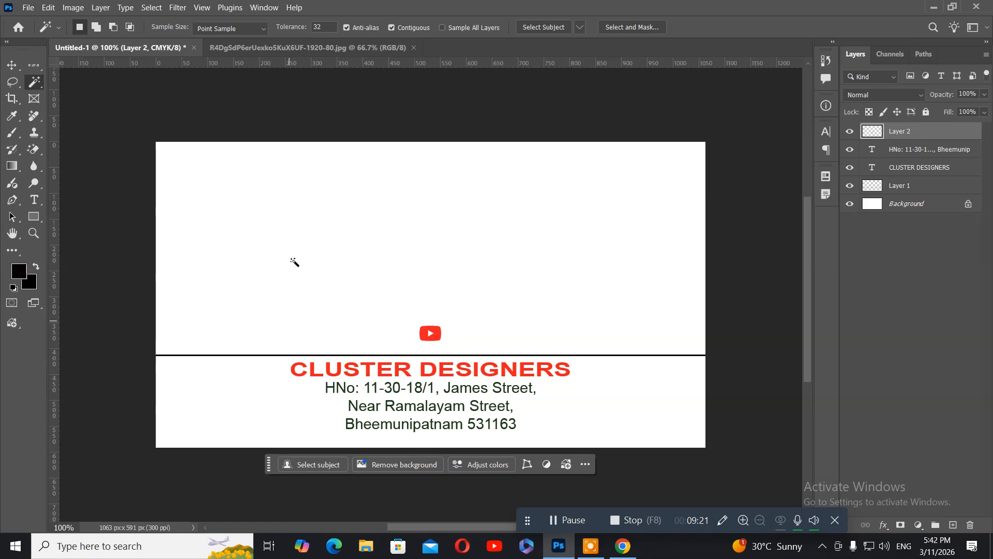
Step: Move the YouTube logo down beneath the address and nudge it into place
left_click(11, 65)
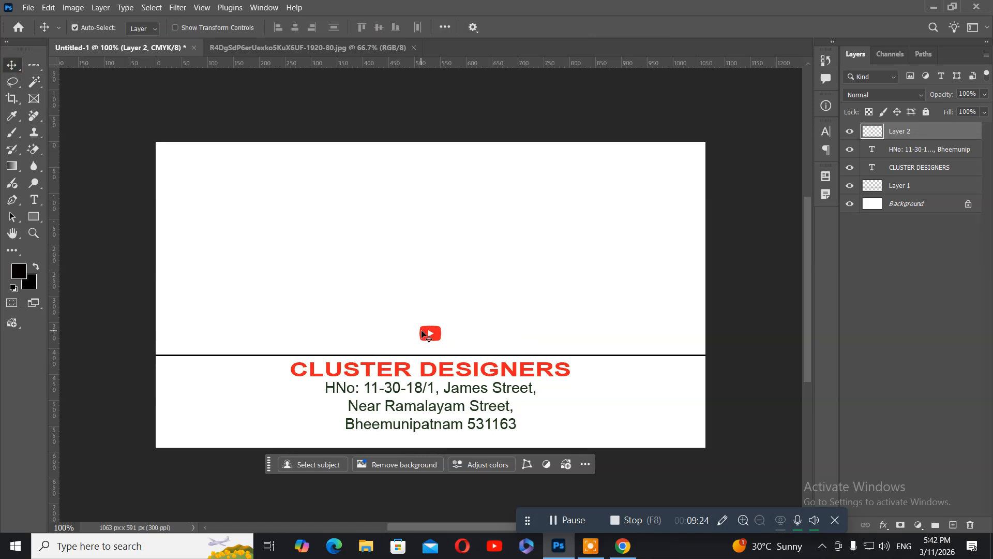
left_click_drag(421, 330, 326, 437)
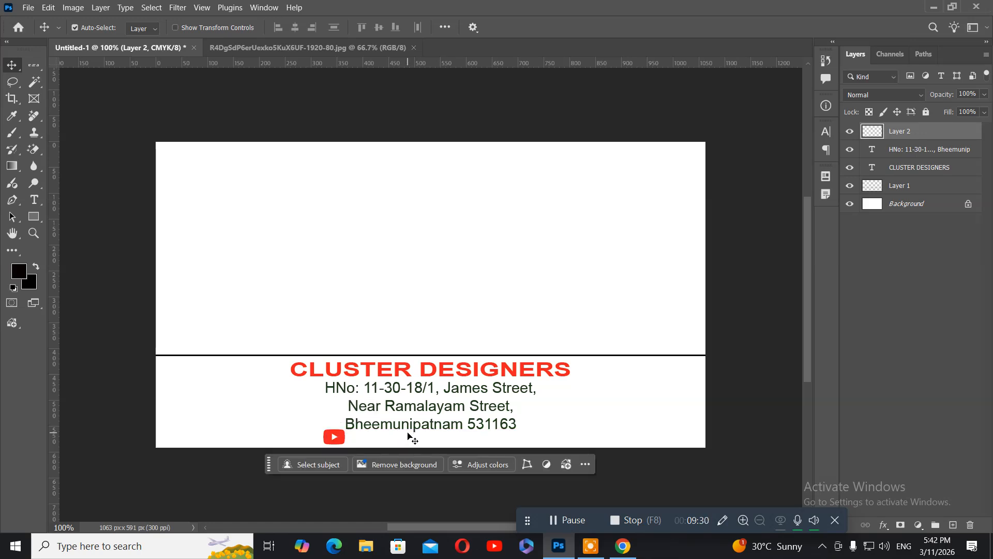
key("Down")
key("Left")
key("Left")
key("Left")
key("Left")
left_click(32, 203)
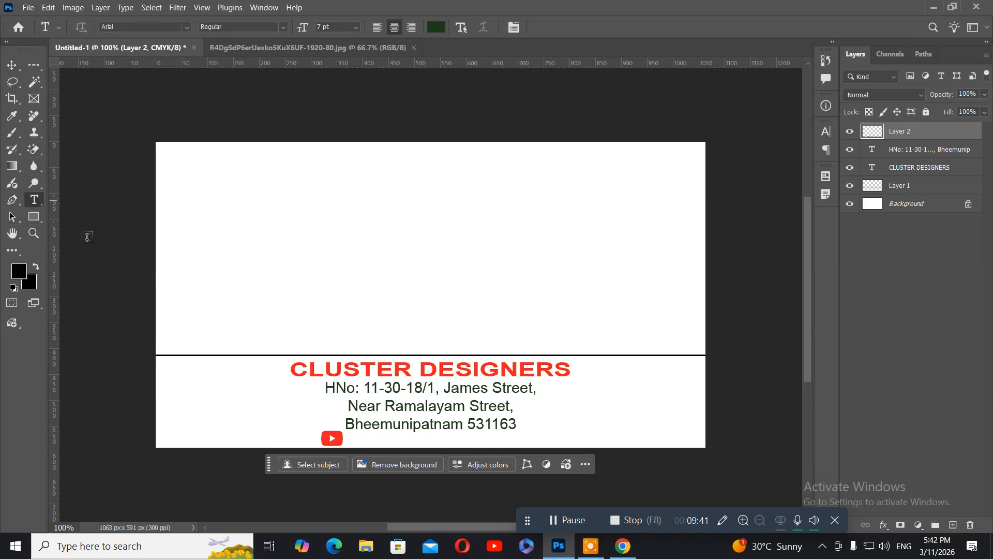
left_click(352, 439)
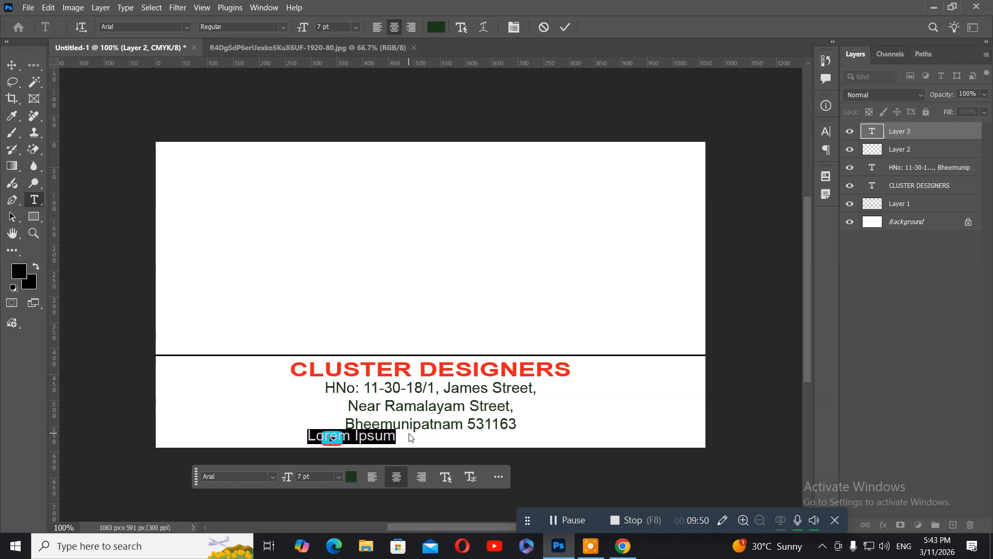
type("@")
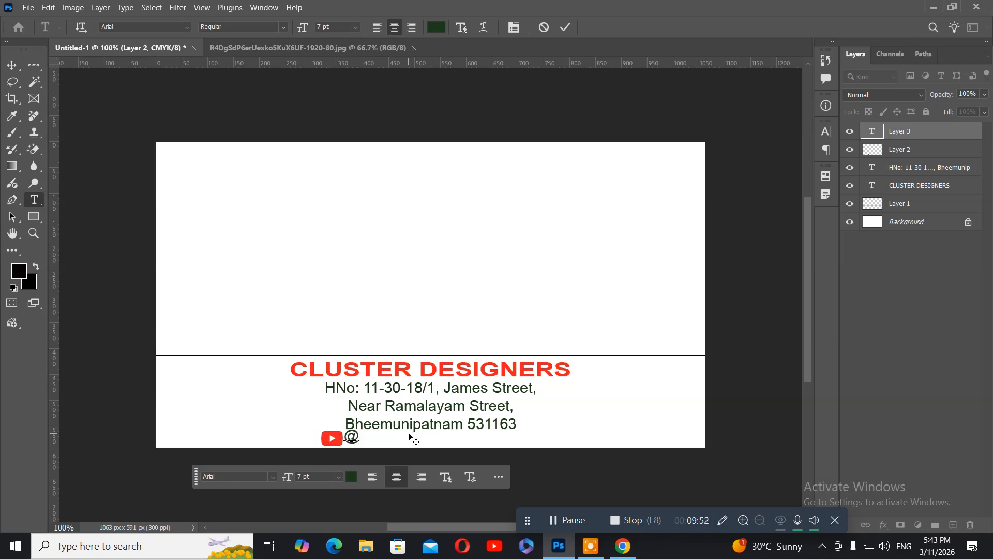
type("cluster")
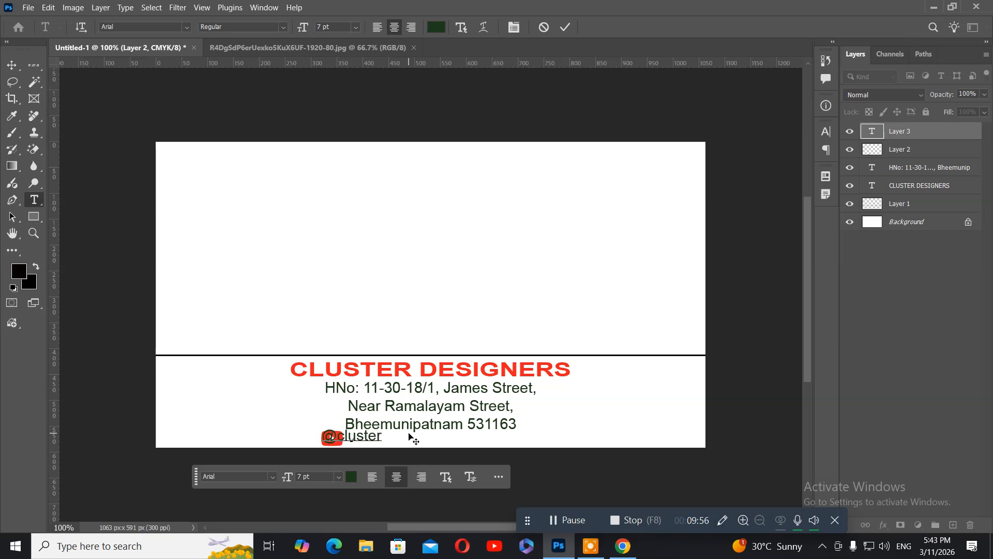
type("desi")
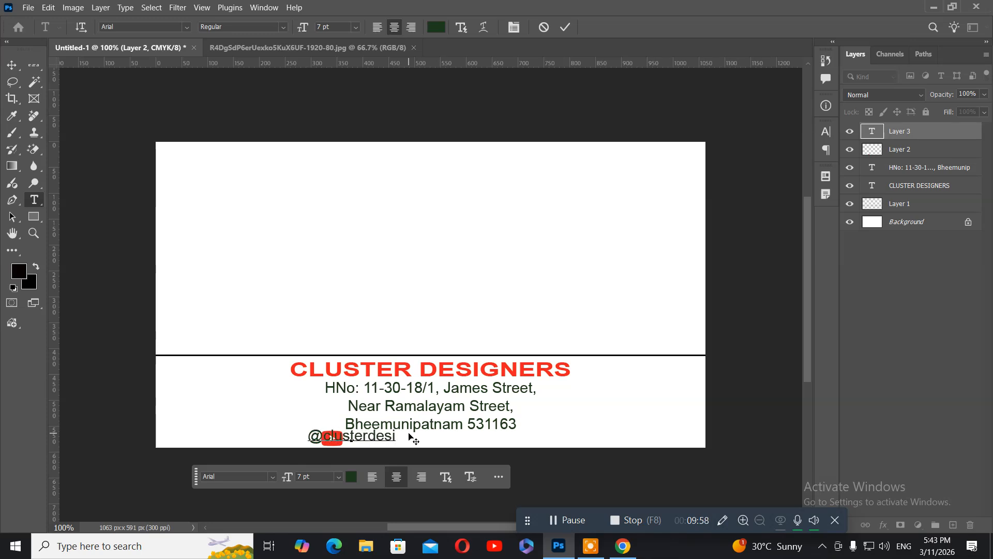
type("gners")
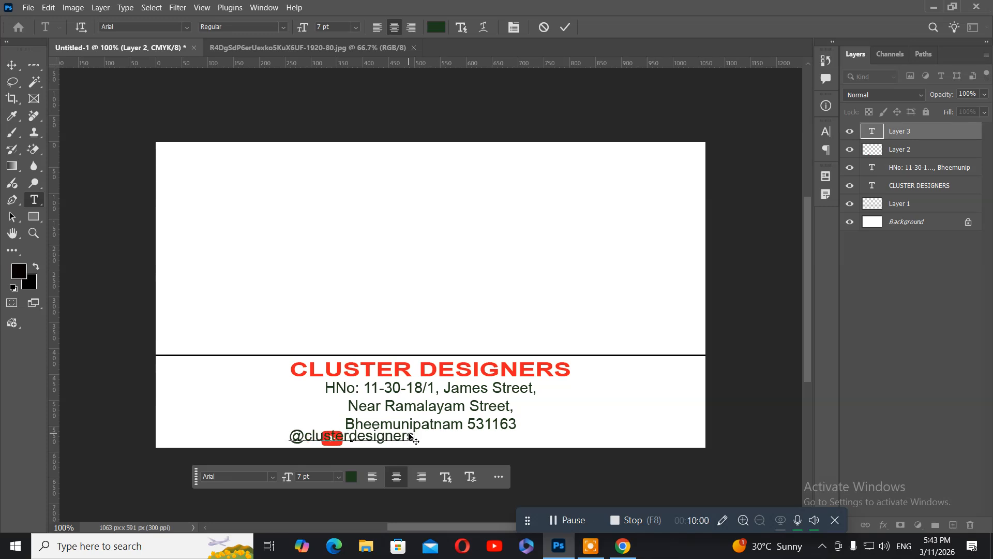
left_click(16, 65)
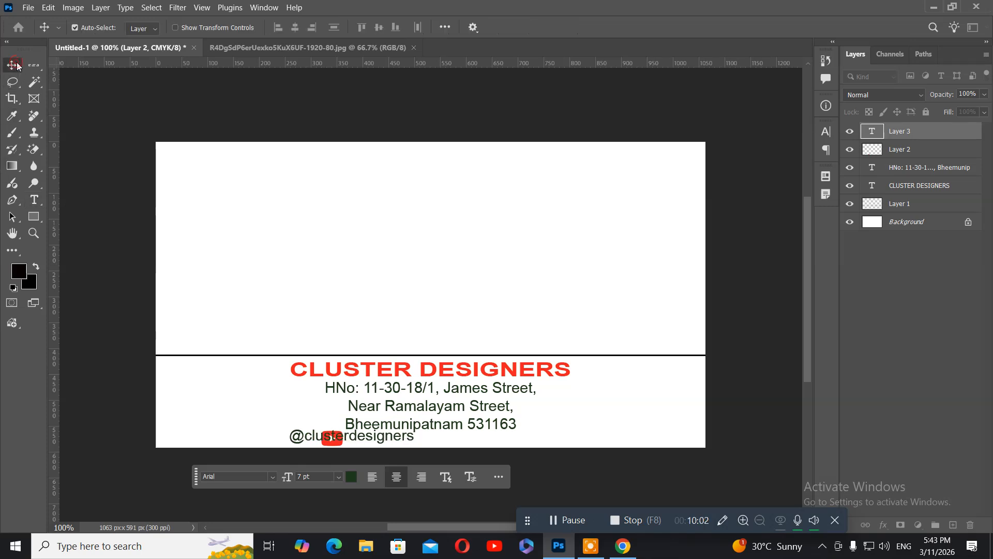
right_click(379, 443)
left_click(393, 448)
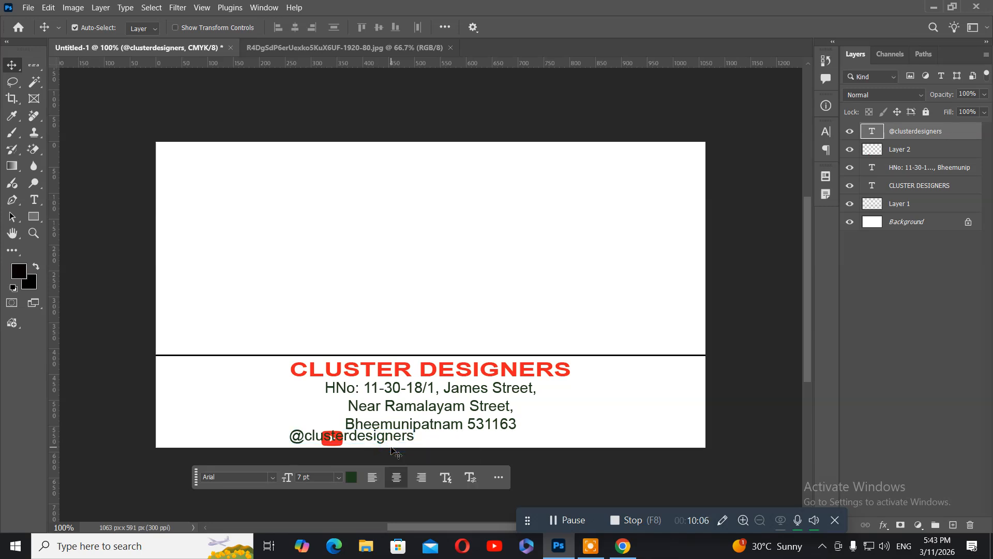
left_click_drag(367, 440, 425, 441)
left_click_drag(425, 439, 425, 439)
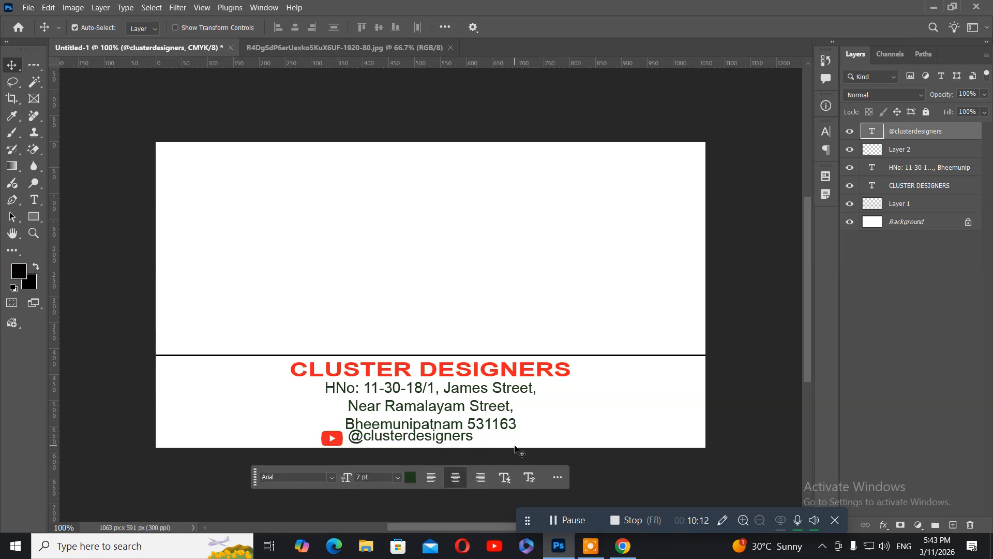
Step: Nudge the handle text down and right into line with the logo
key("Down")
key("Down")
key("Down")
key("Down")
key("Right")
key("Right")
key("Right")
key("Right")
key("Right")
key("Right")
key("Right")
key("Right")
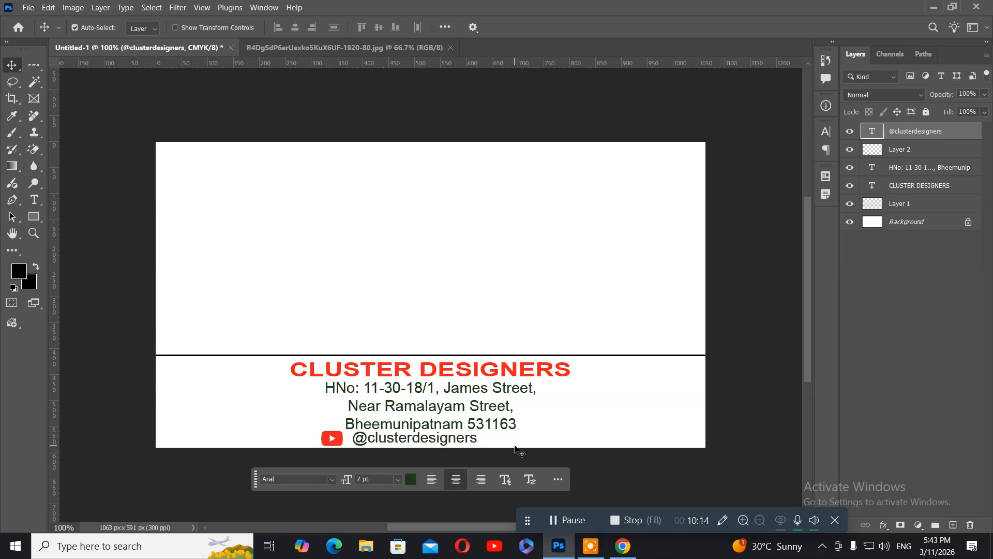
key("Right")
key("Right")
key("Right")
key("Right")
key("Right")
key("Right")
key("Right")
key("Right")
key("Right")
key("Right")
key("Right")
key("Right")
key("Right")
key("Right")
key("Right")
key("Right")
key("Right")
key("Right")
key("Right")
key("Right")
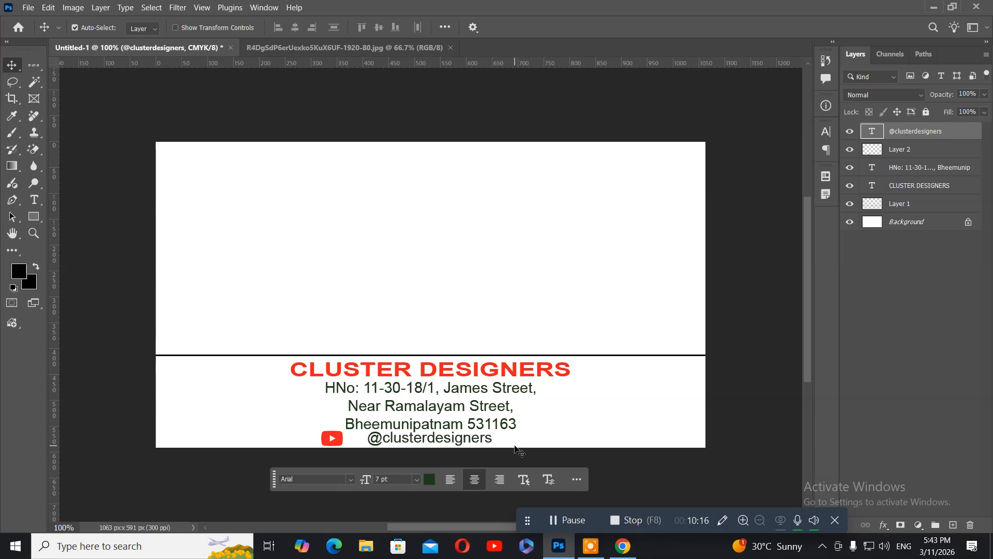
key("Right")
key("Right")
key("Right")
key("Down")
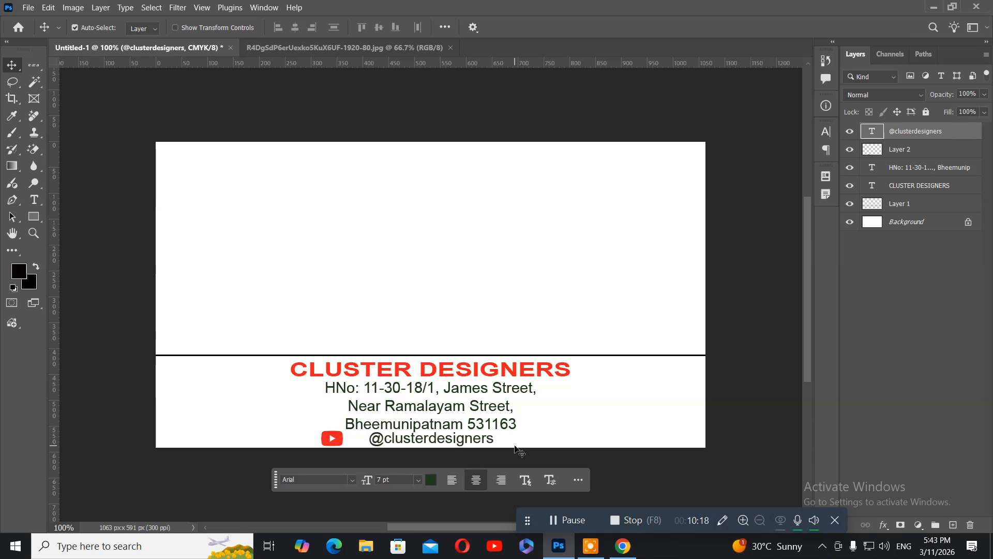
key("Down")
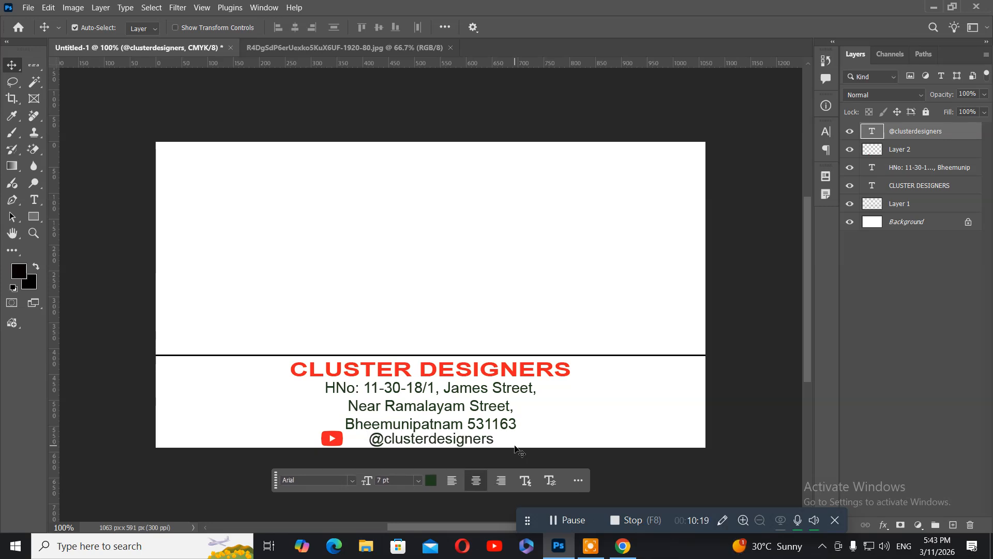
Step: Shift the YouTube logo right toward the handle text
right_click(339, 440)
left_click(347, 446)
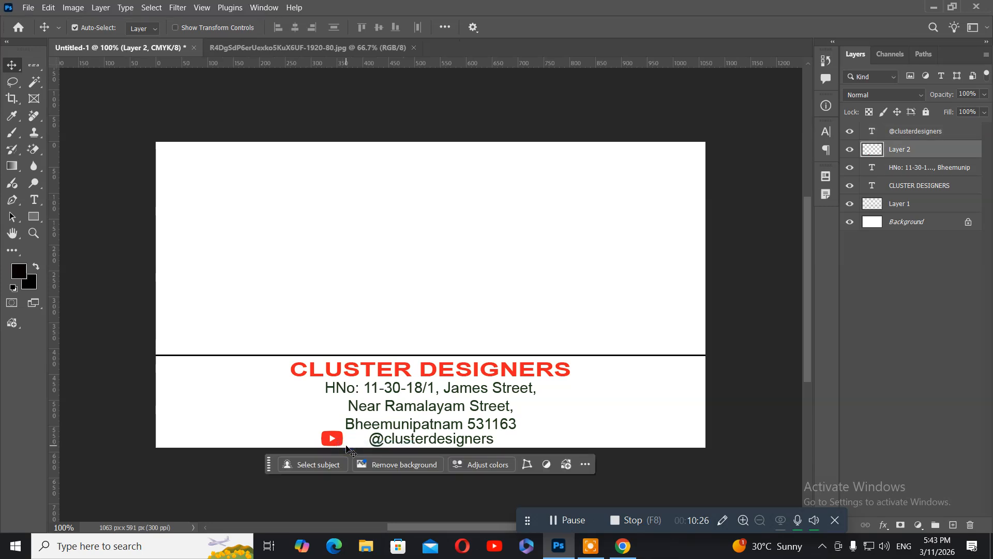
key("shift+Right")
key("shift+Right")
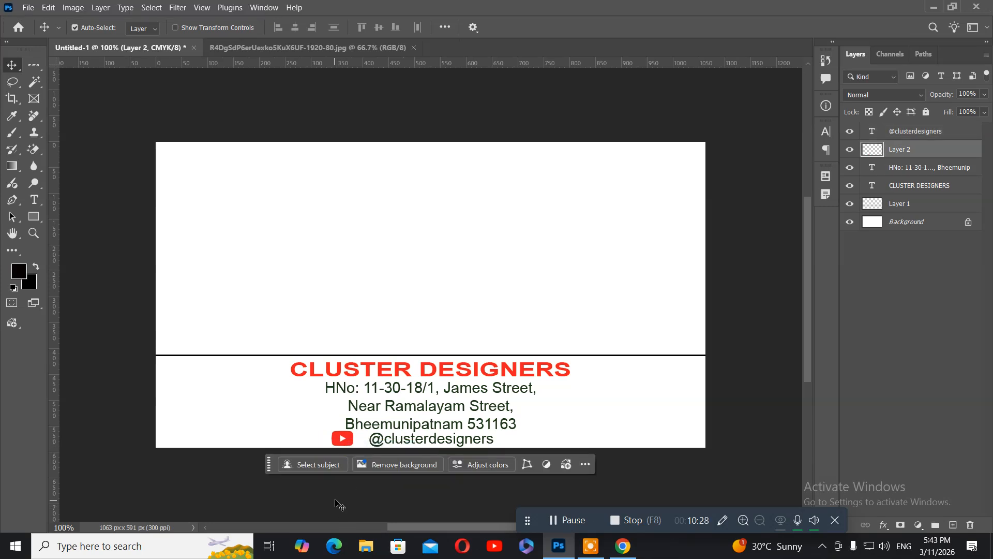
key("shift+Right")
key("shift+Right")
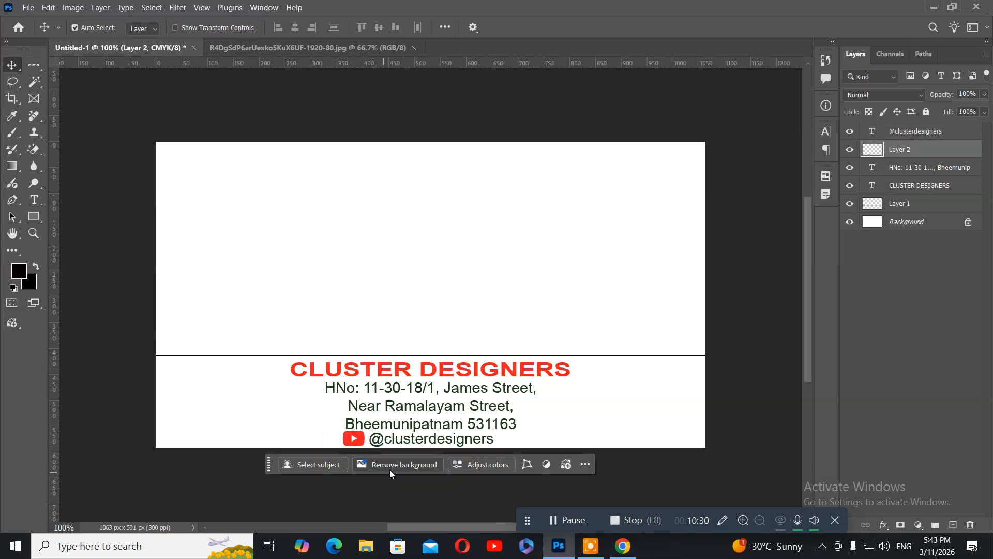
key("ctrl+plus")
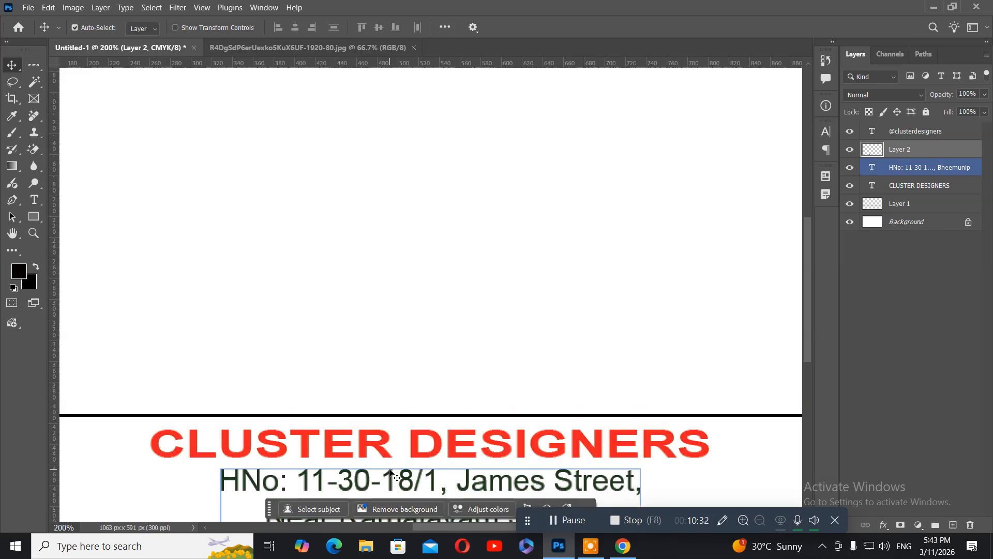
left_click_drag(341, 437, 314, 200)
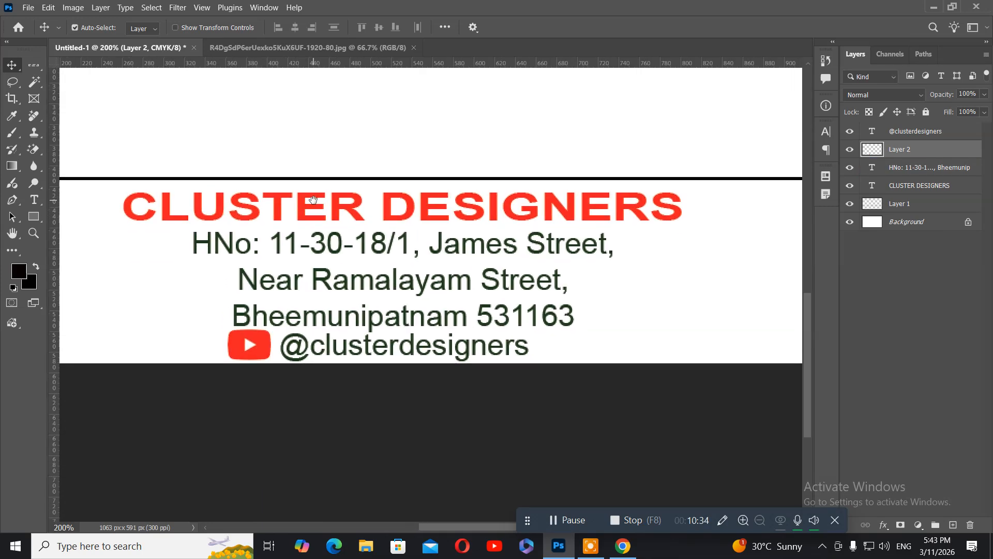
left_click(295, 349)
right_click(306, 348)
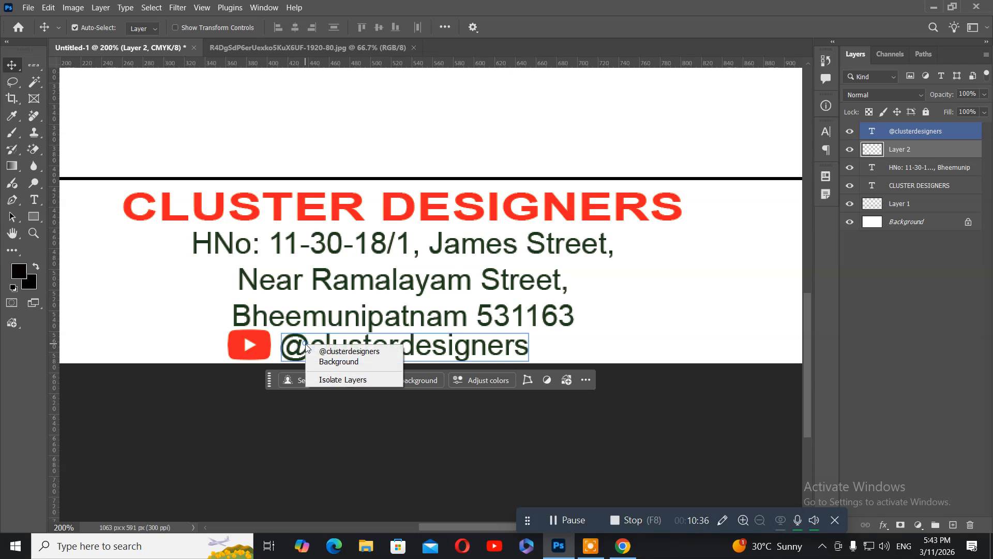
left_click(331, 351)
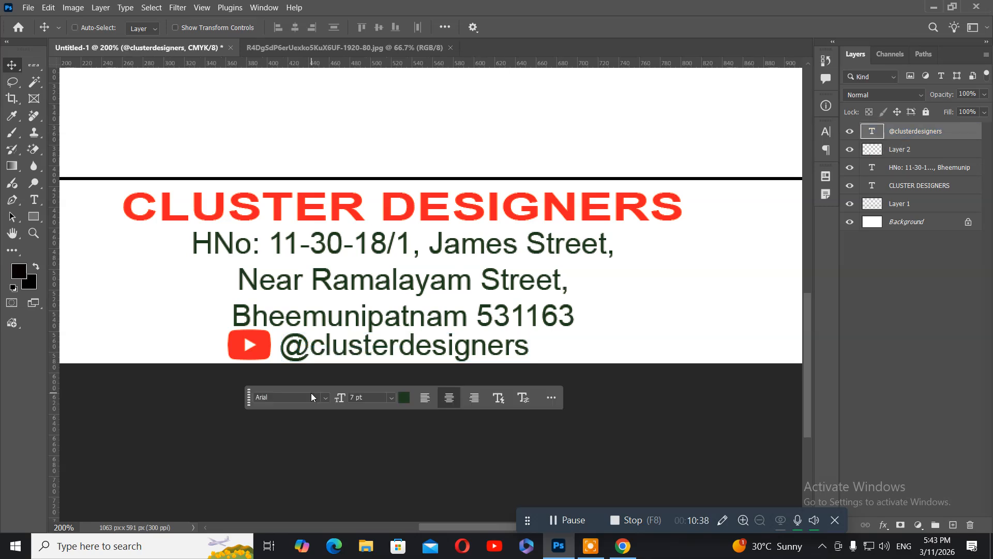
key("ctrl+t")
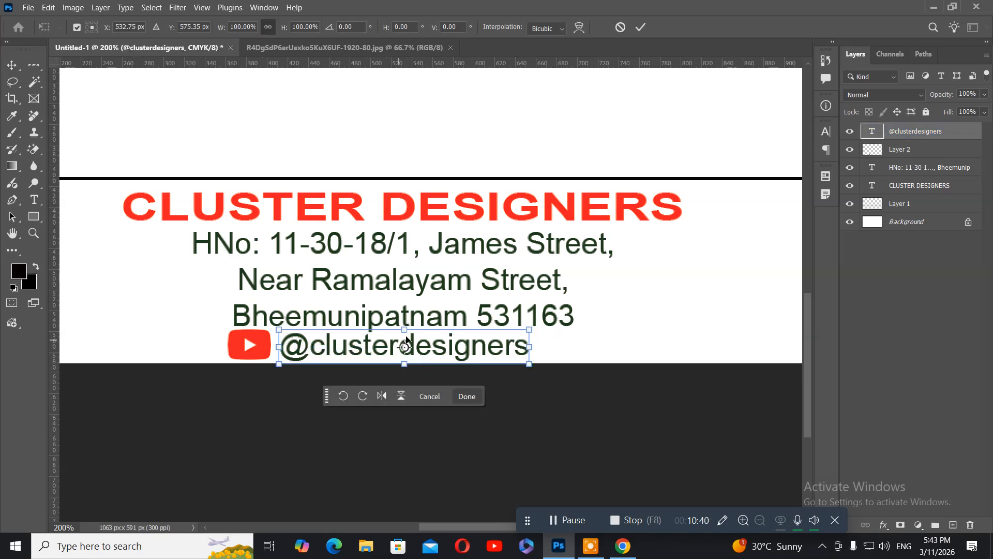
left_click_drag(404, 330, 404, 337)
key("Return")
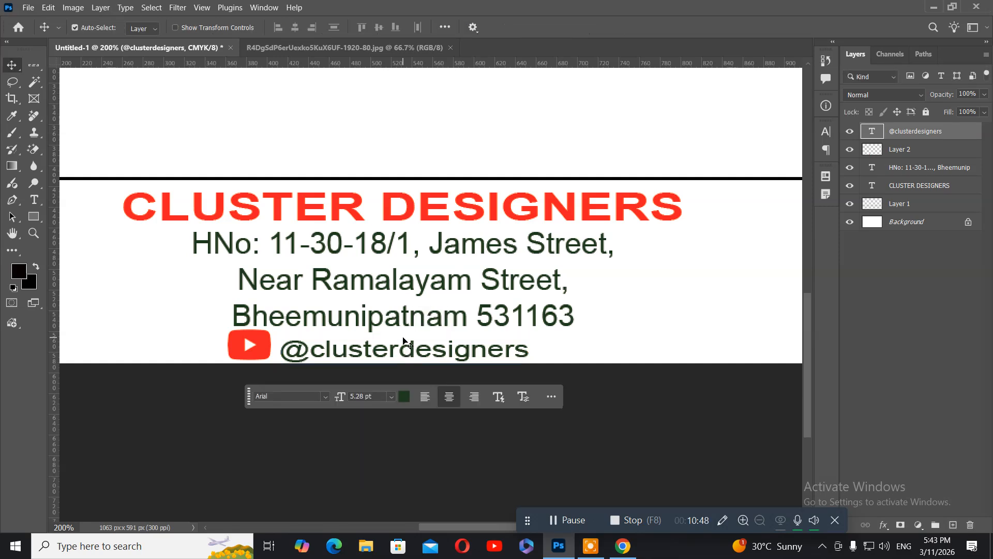
Step: Nudge the handle text up slightly beside the YouTube icon
key("Up")
key("Up")
key("Up")
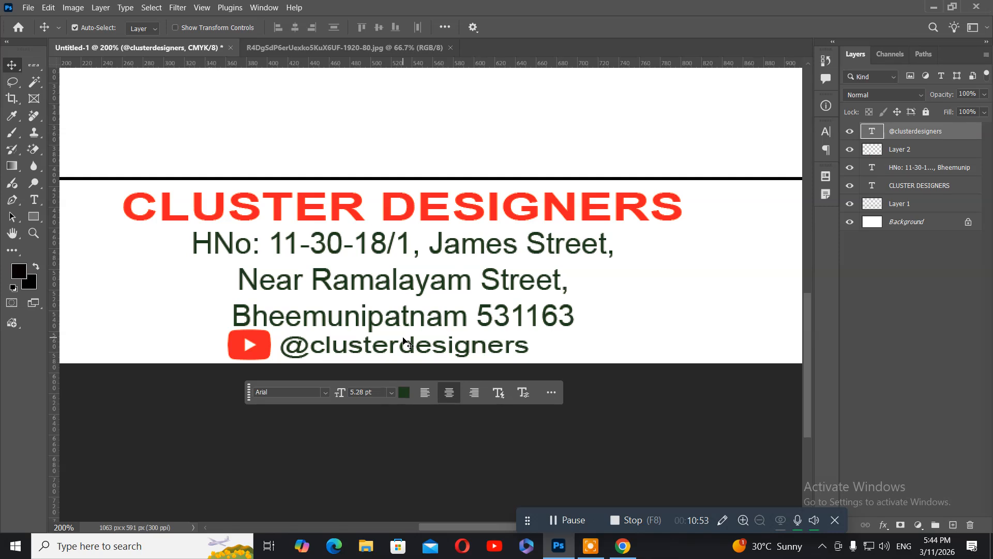
left_click(252, 350)
left_click(325, 343)
scroll(273, 349, "down", 2)
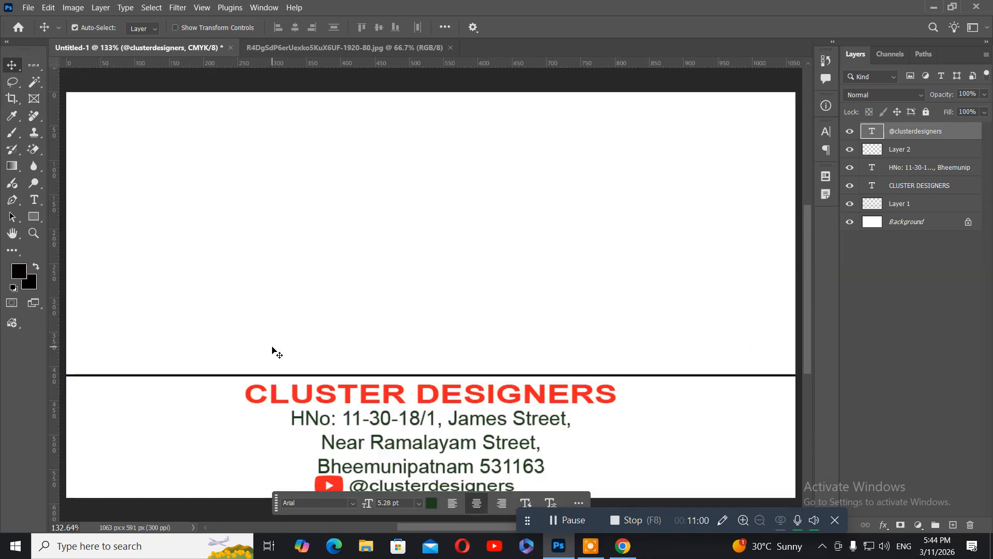
scroll(272, 349, "down", 1)
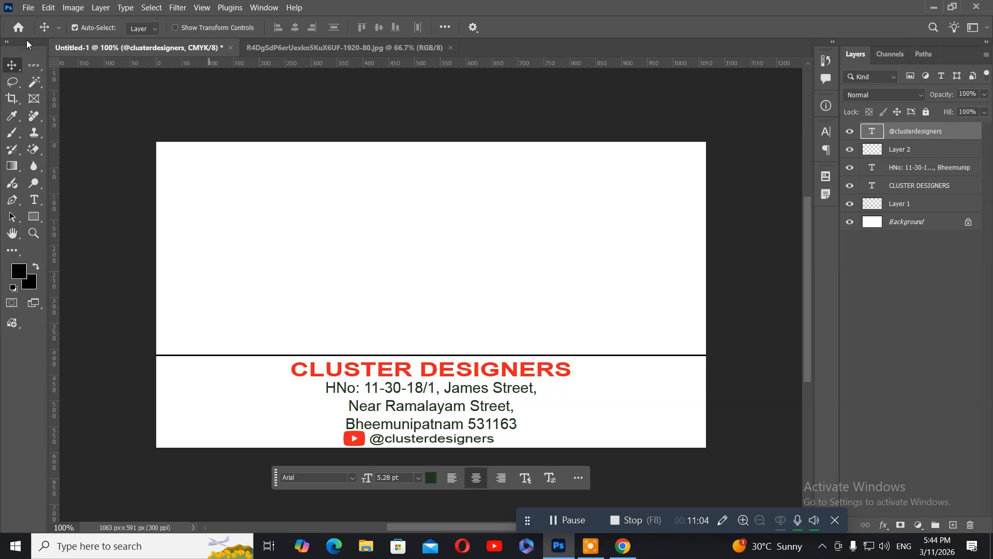
Step: Close the YouTube JPG, open cluster design.png and drag its logo onto the card
left_click(451, 47)
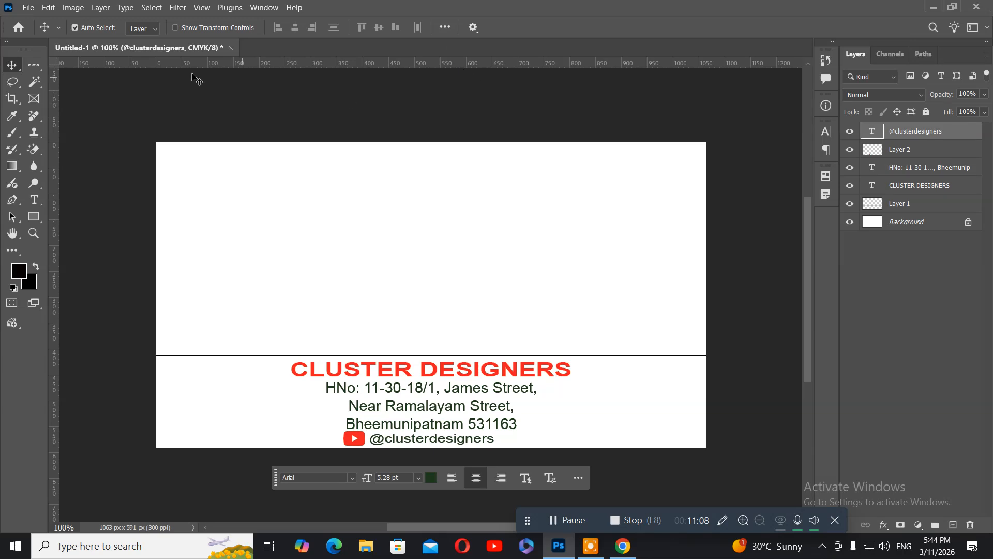
left_click(18, 26)
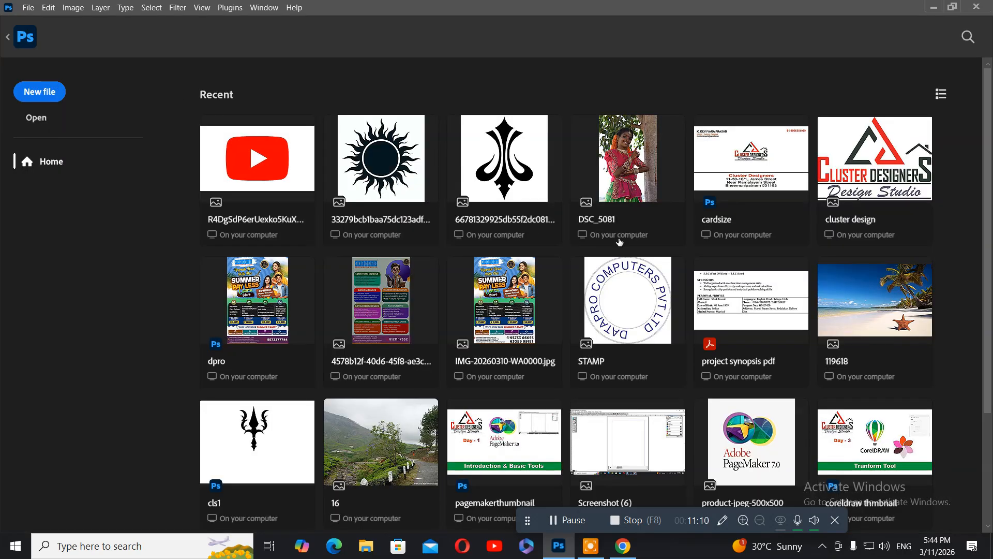
left_click(863, 187)
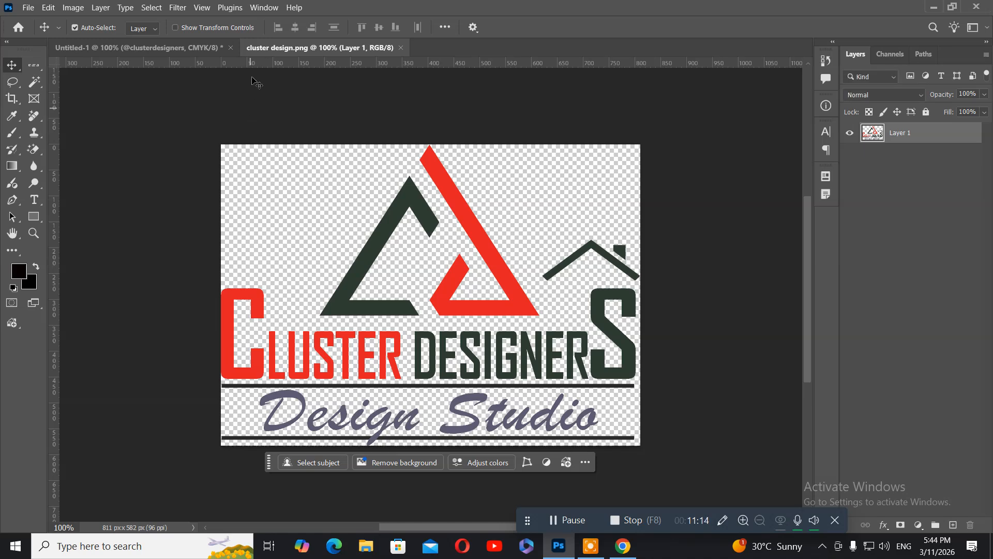
left_click_drag(253, 48, 444, 122)
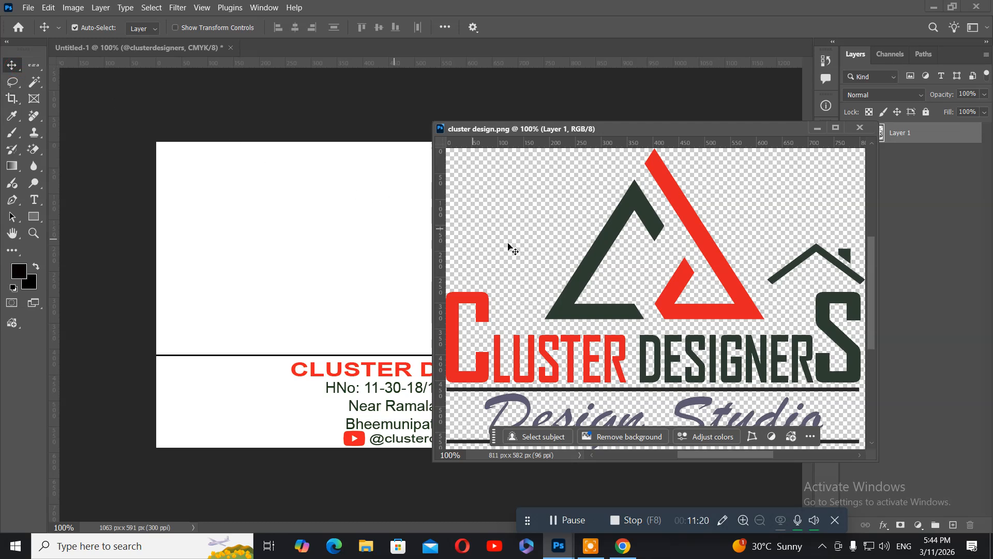
left_click_drag(576, 285, 337, 253)
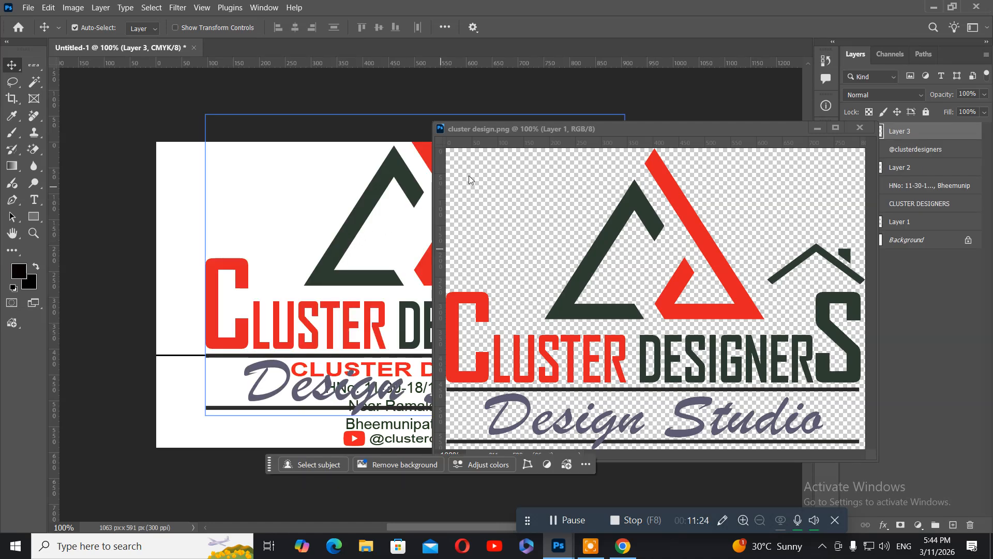
left_click_drag(541, 129, 246, 157)
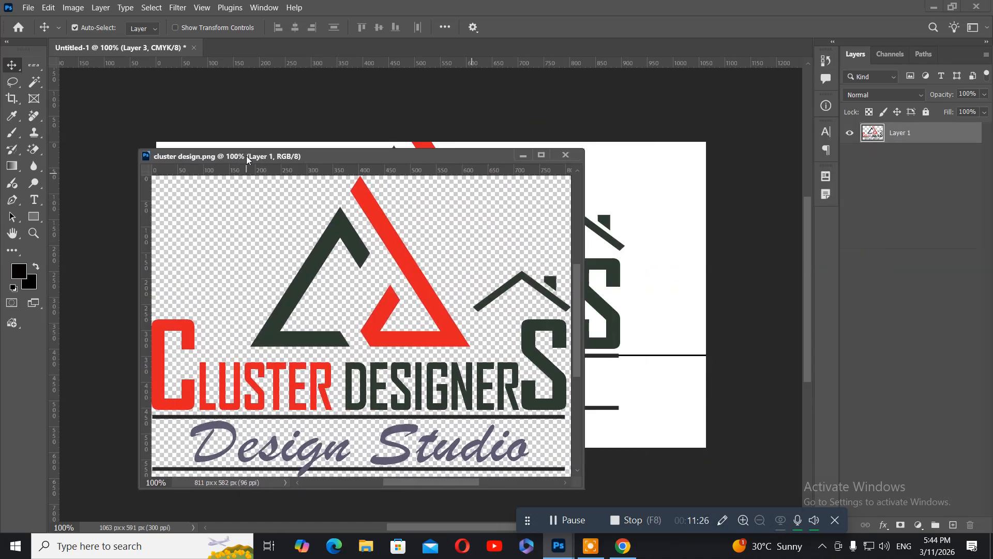
Step: Close the logo source window and scale the Cluster Designers logo down to about 43%
left_click(565, 155)
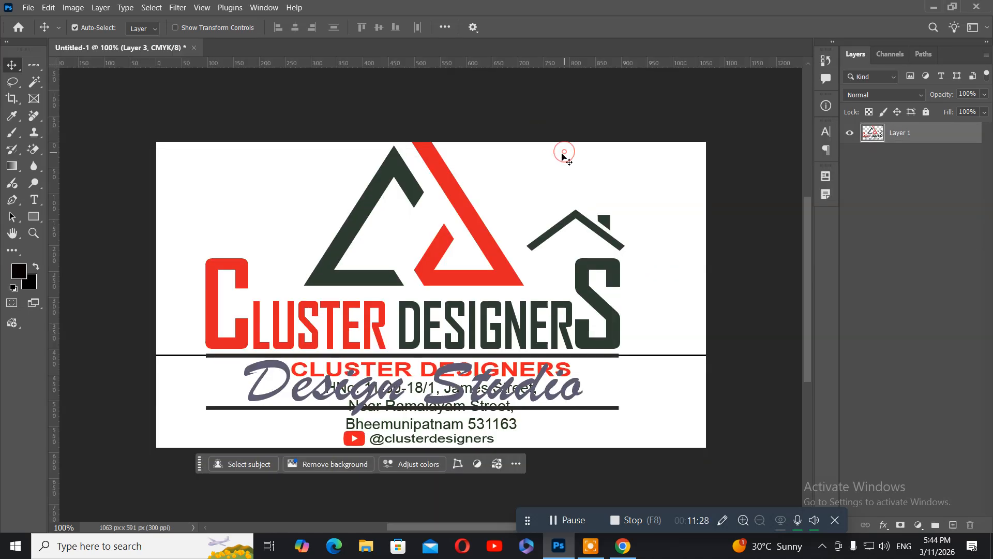
key("ctrl")
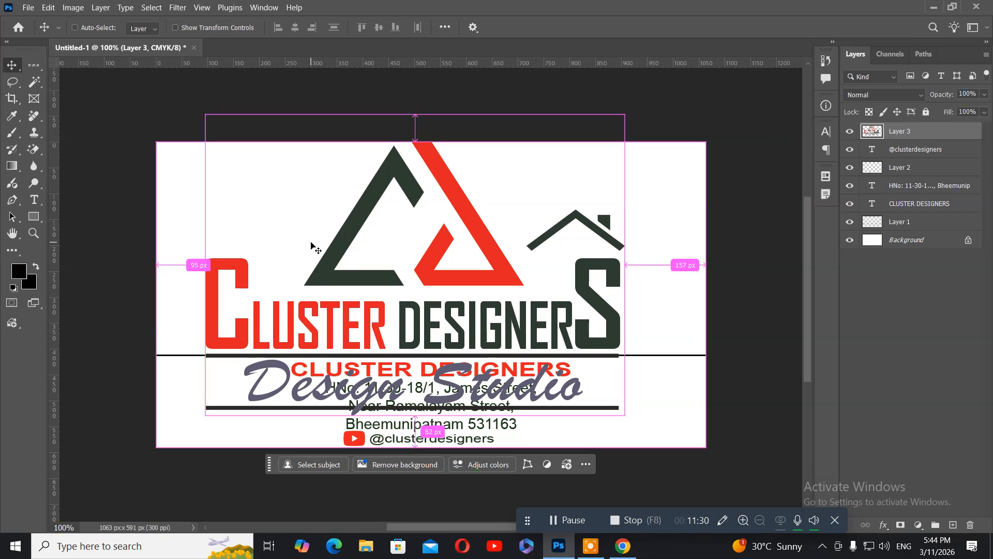
key("ctrl+t")
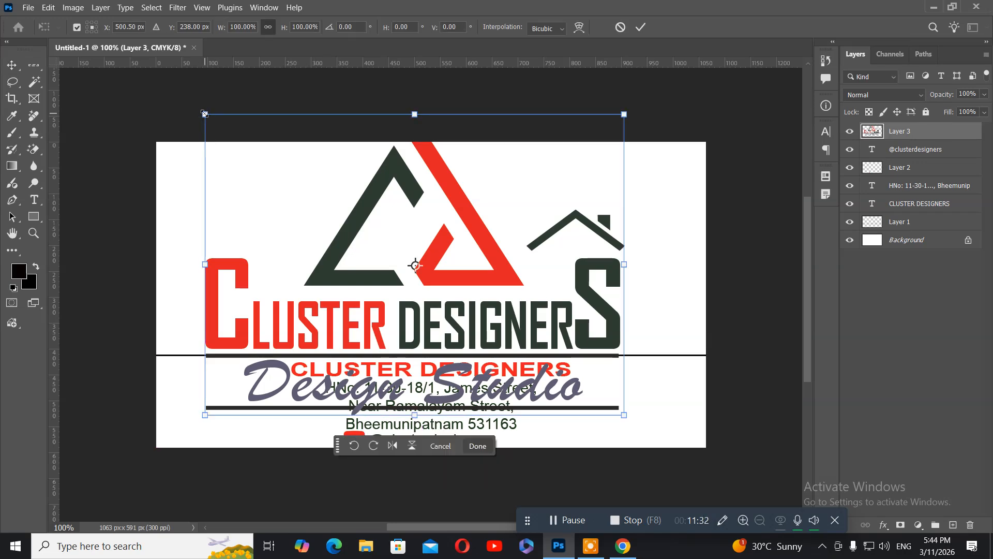
left_click_drag(204, 114, 323, 199)
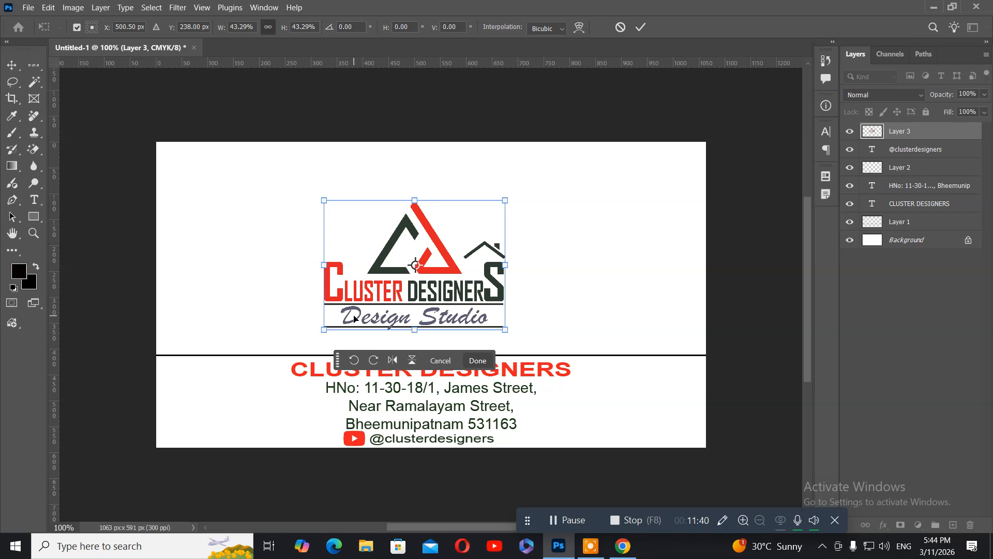
key("Return")
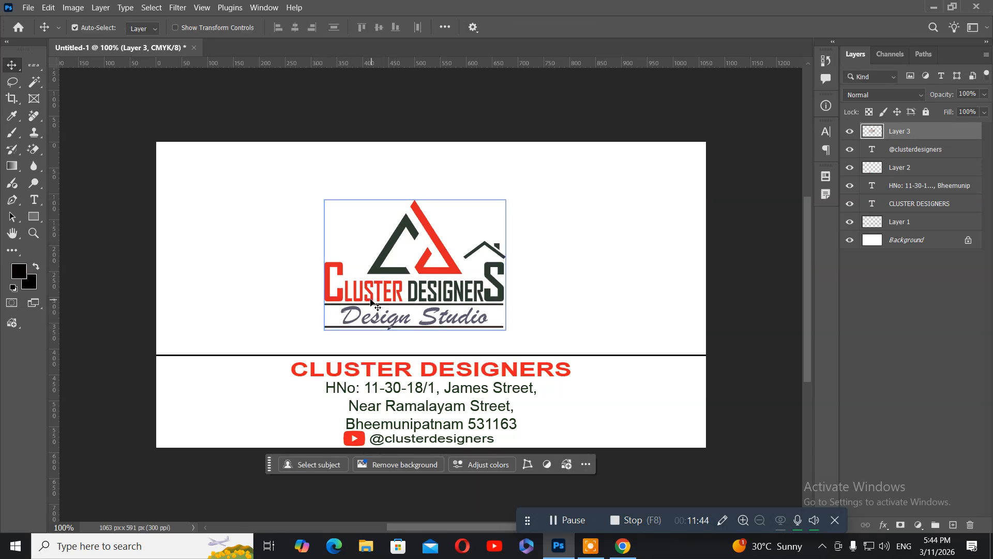
key("ctrl")
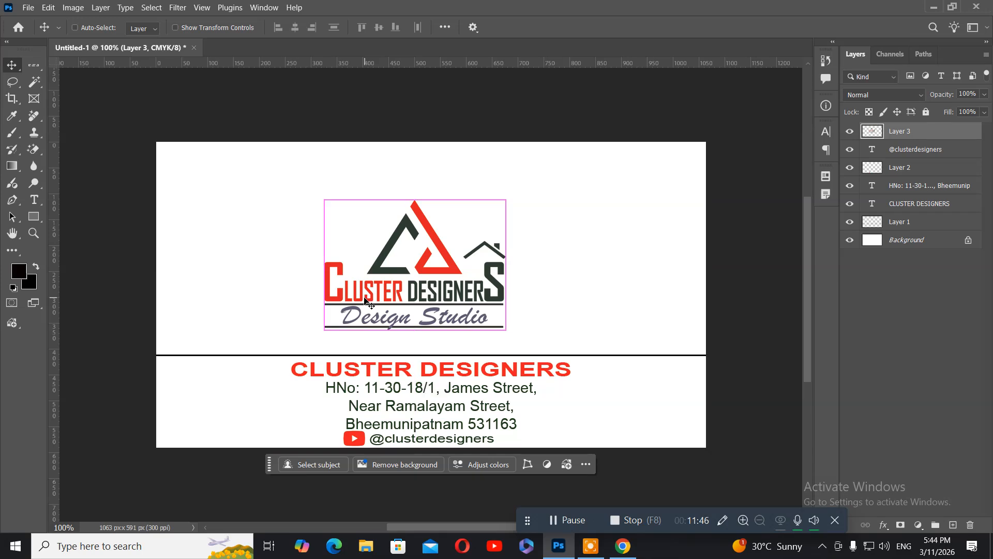
key("ctrl+a")
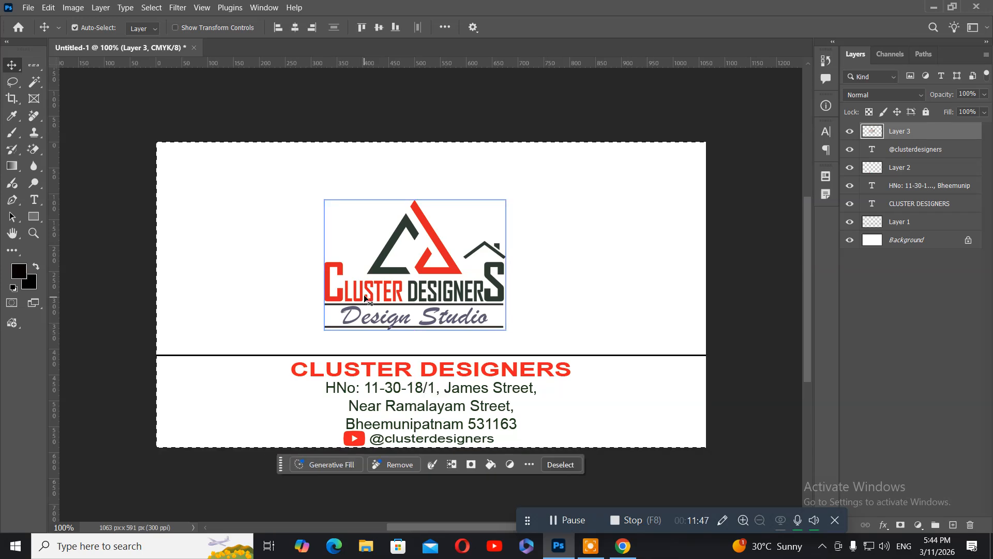
Step: Centre the logo on the card and nudge it up four steps
left_click(294, 27)
left_click(380, 28)
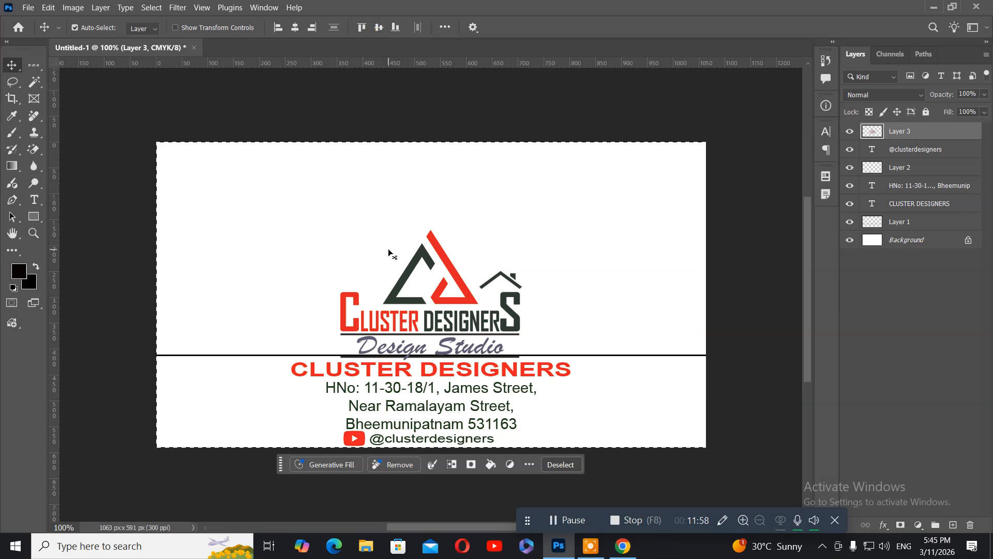
key("ctrl")
key("ctrl+d")
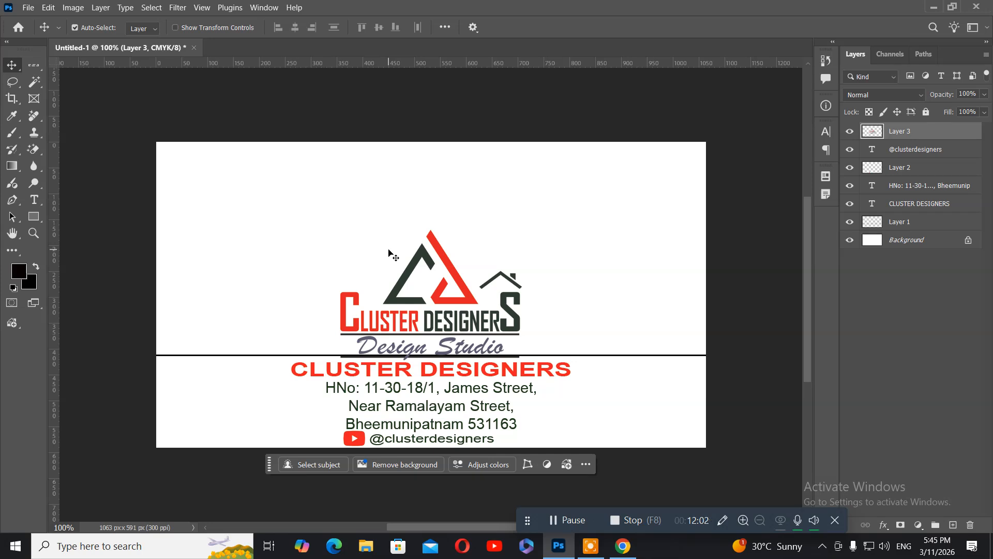
key("Up")
key("Up")
key("Up")
key("Up")
key("Up")
key("Up")
key("Up")
key("Up")
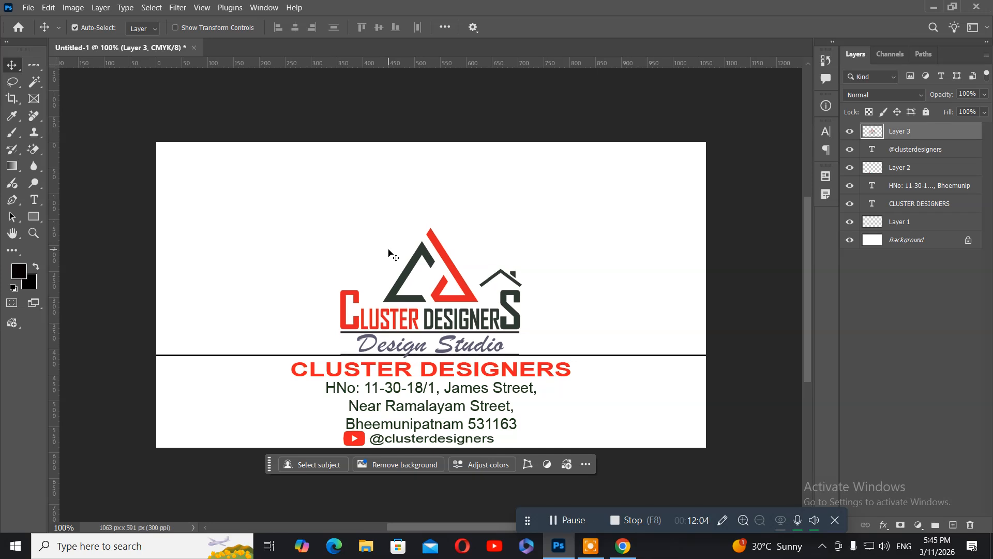
key("Up")
key("Up")
key("Up")
key("Up")
key("Up")
key("Up")
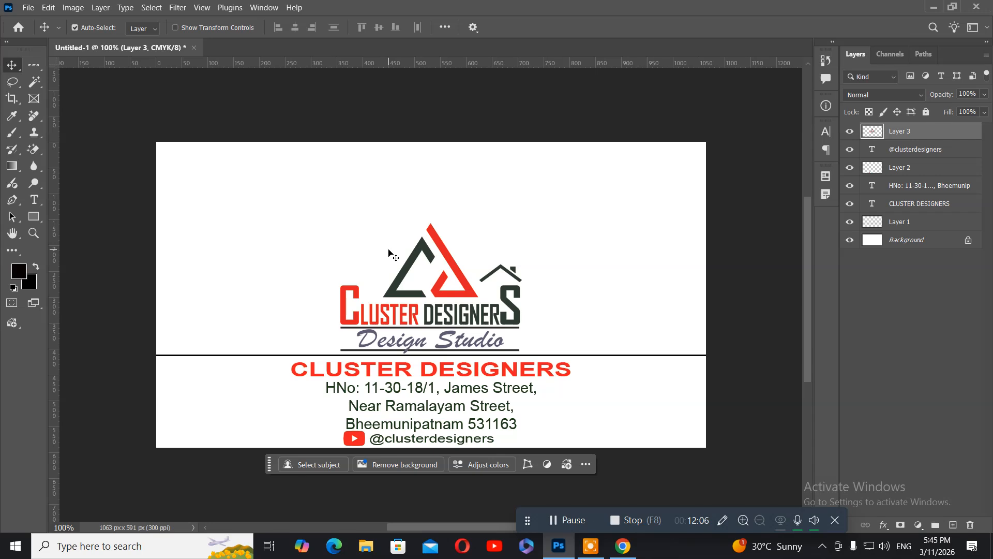
key("Up")
key("Up")
key("Up")
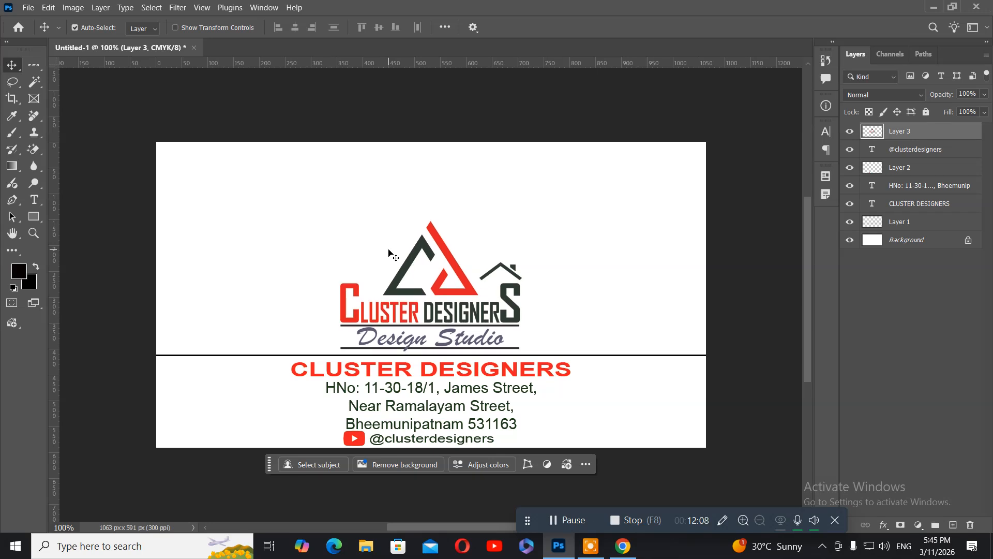
key("Up")
key("Up")
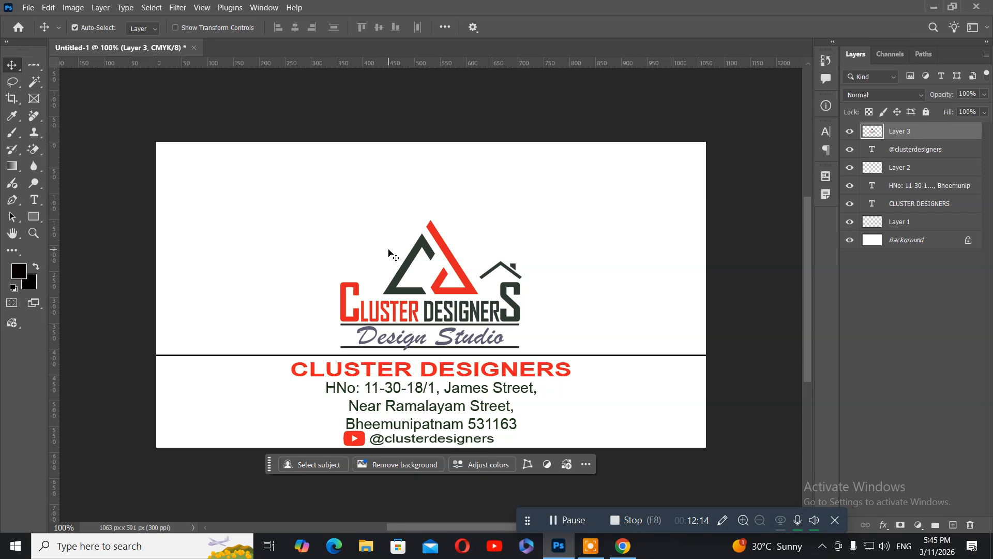
Step: Flatten the logo to about 87% height and nudge it just above the divider
key("ctrl")
key("ctrl+t")
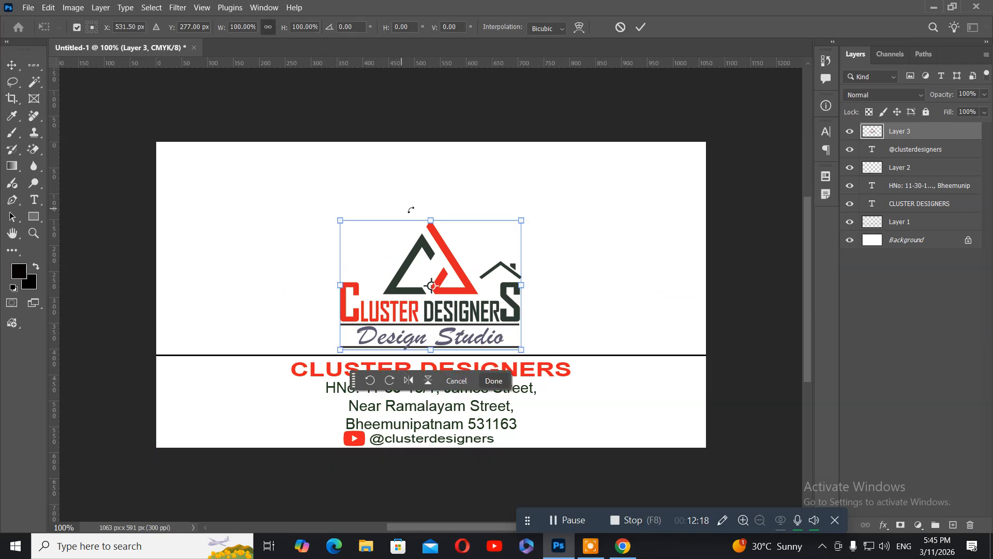
left_click_drag(430, 220, 426, 236)
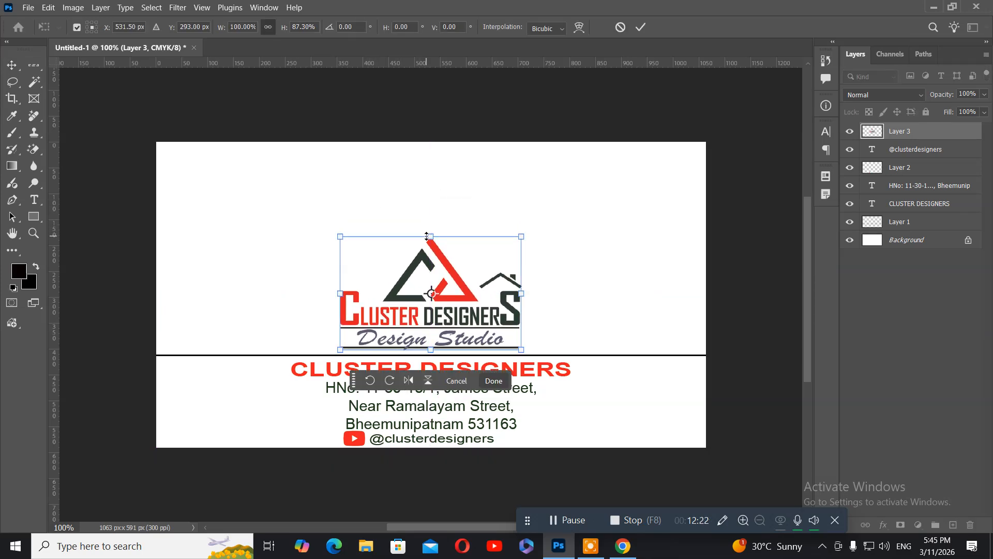
key("Return")
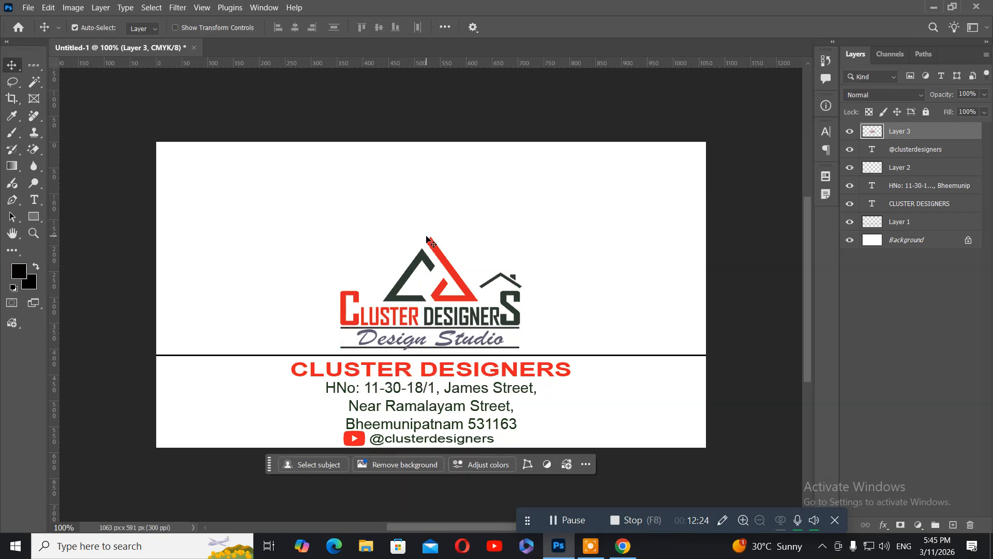
key("Up")
key("Up")
key("Up")
key("Up")
key("Up")
key("Up")
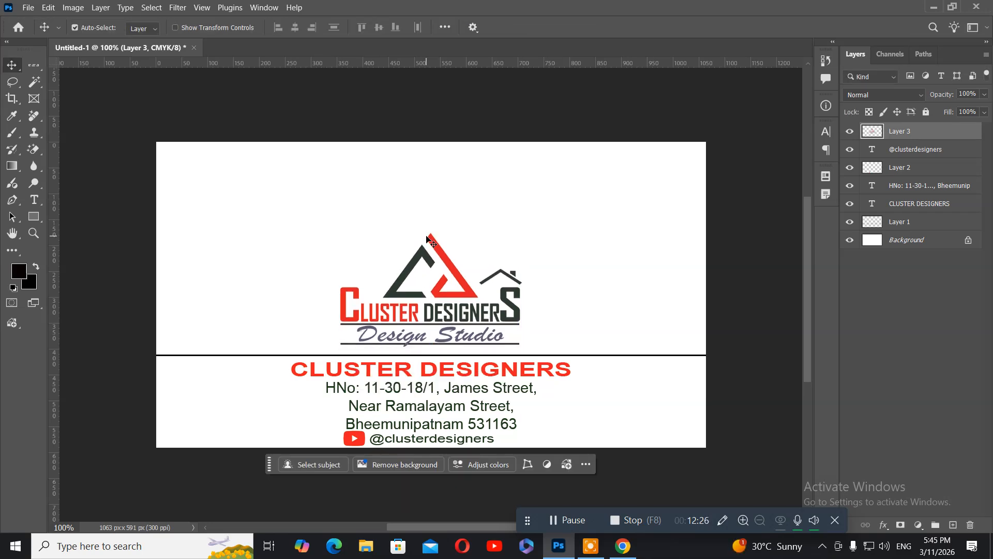
key("Up")
key("Up")
key("Up")
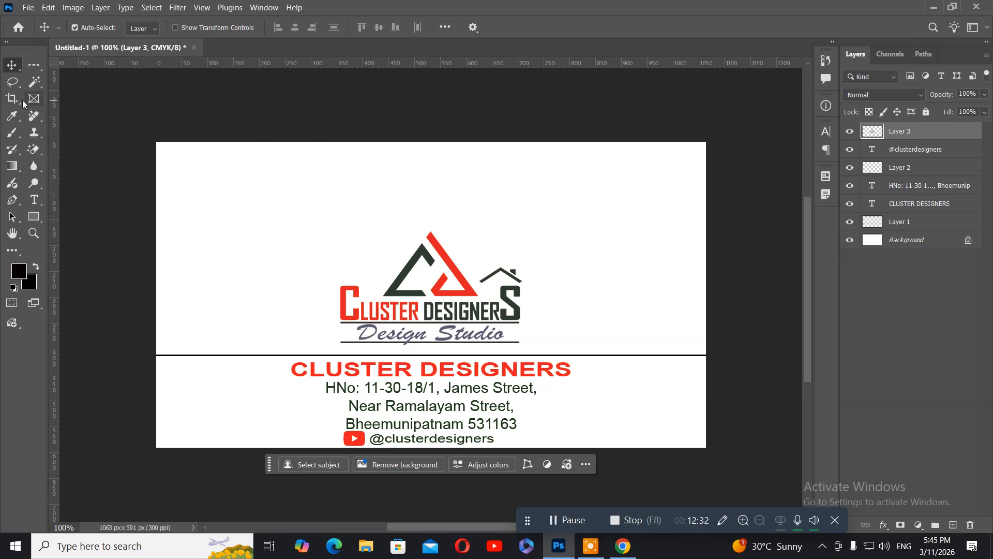
Step: Start a text layer at the card's top-left set to 10 pt Arial Bold, left-aligned
left_click(33, 202)
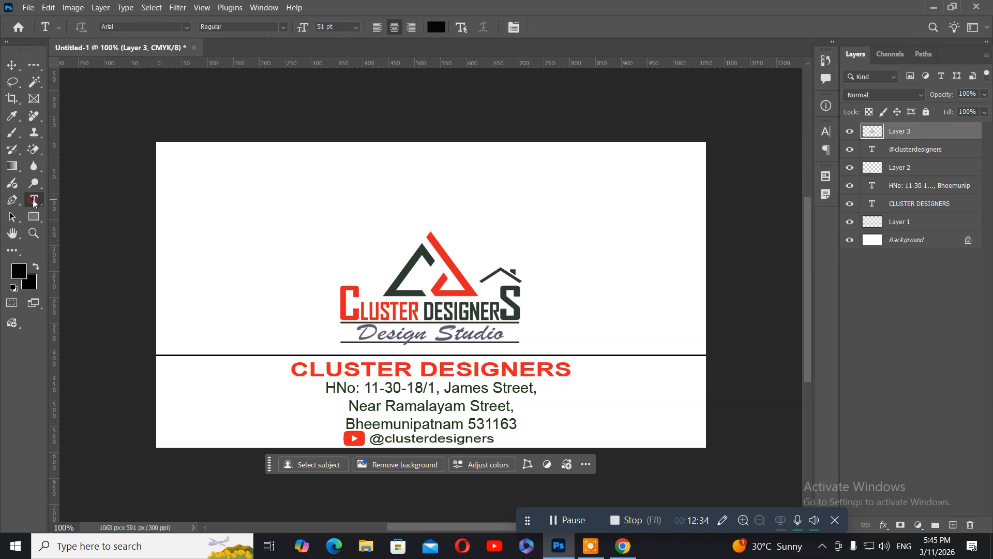
left_click(170, 164)
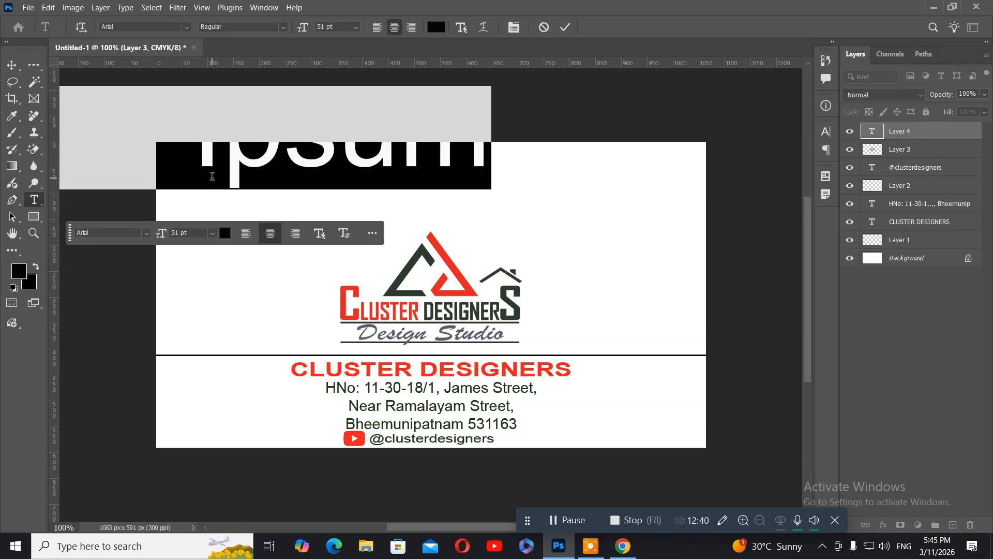
key("ctrl")
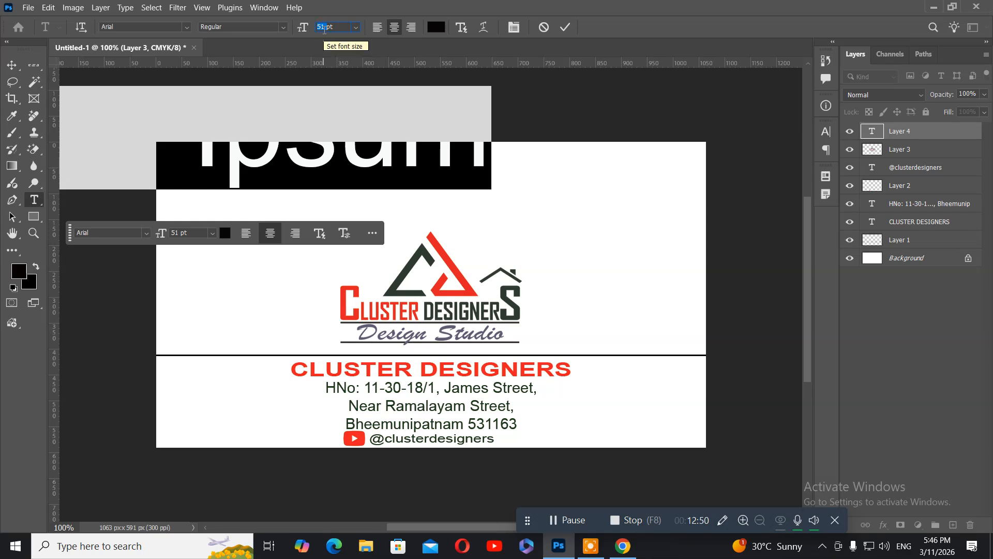
type("10")
key("Return")
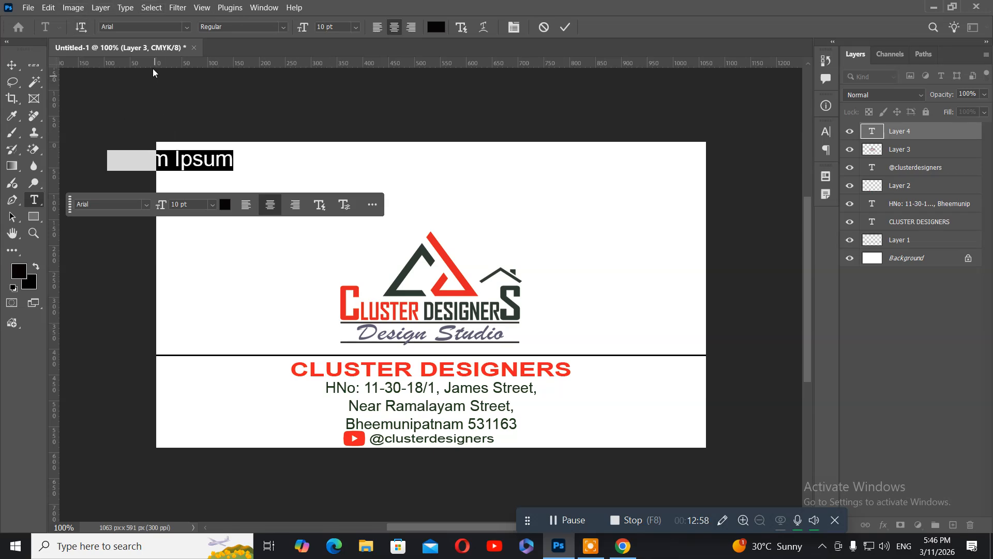
left_click(283, 28)
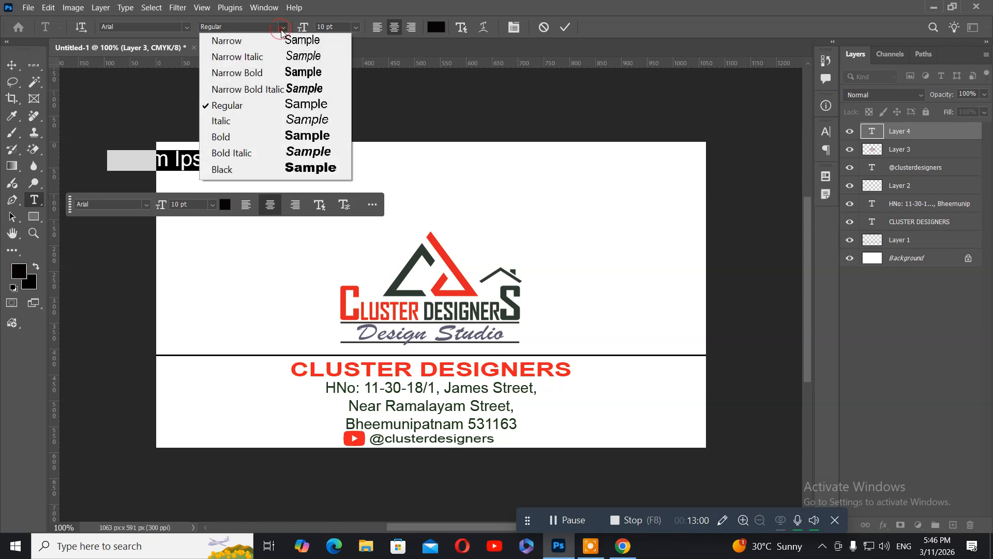
left_click(229, 136)
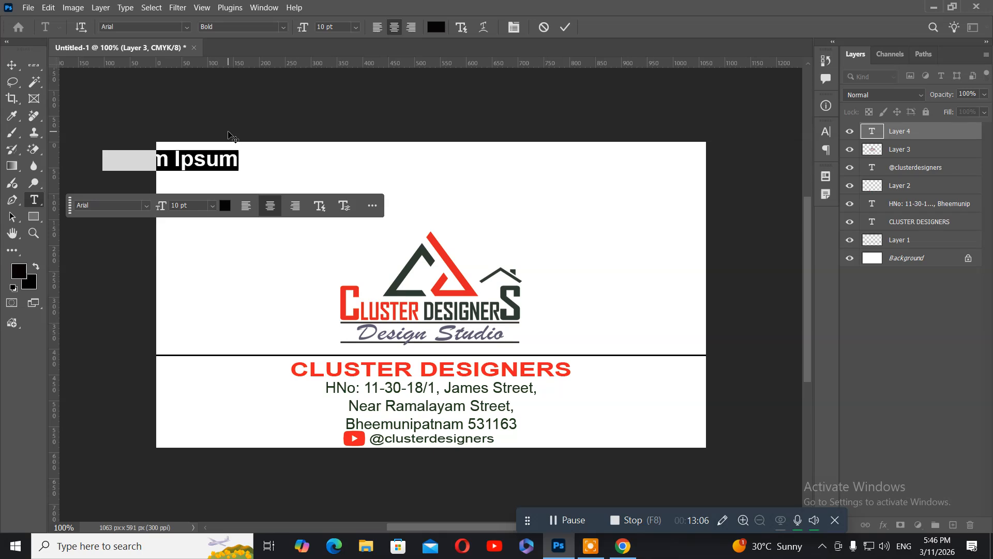
left_click(378, 28)
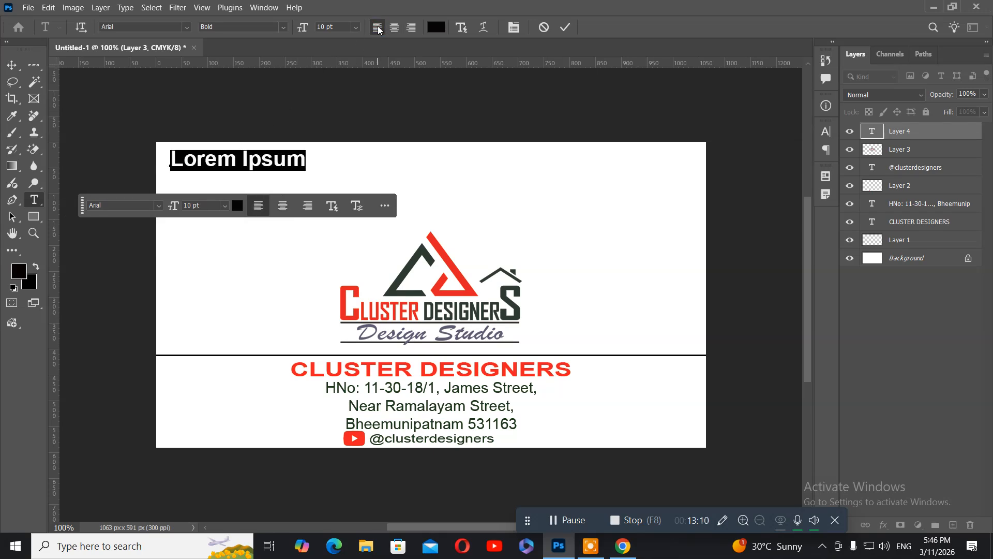
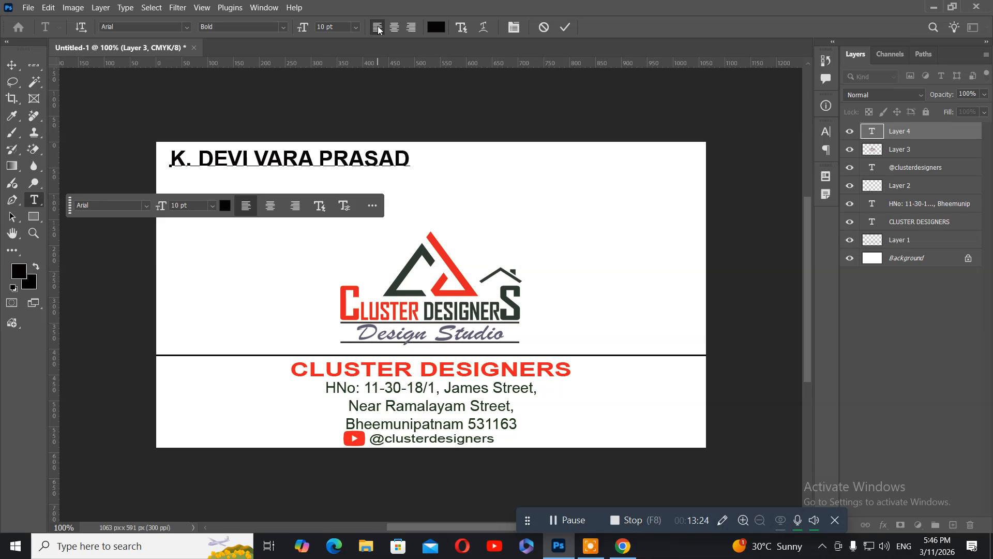
Step: Type the owner's full name and reduce it to 7 pt
key("ctrl")
key("ctrl+a")
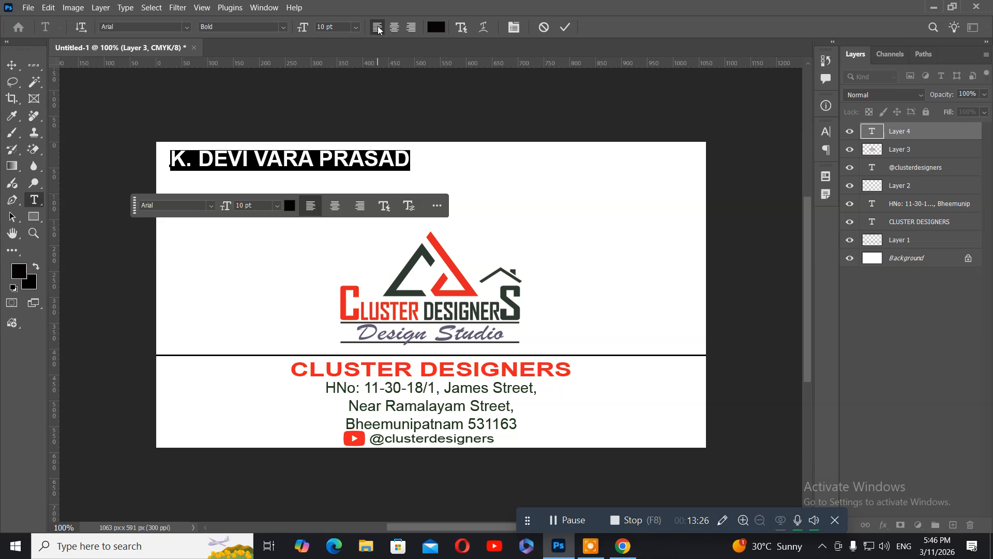
key("ctrl")
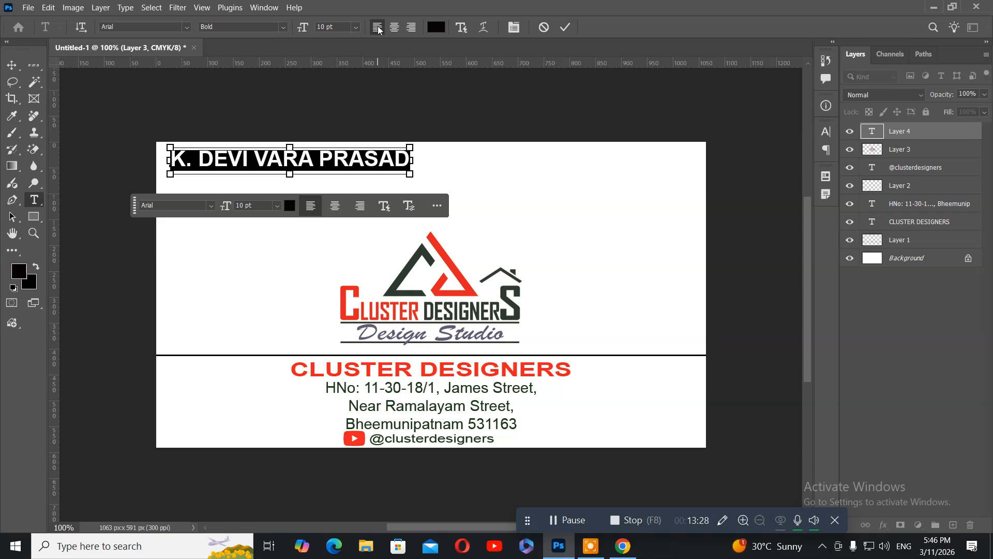
key("ctrl+shift+comma")
key("ctrl+shift+comma")
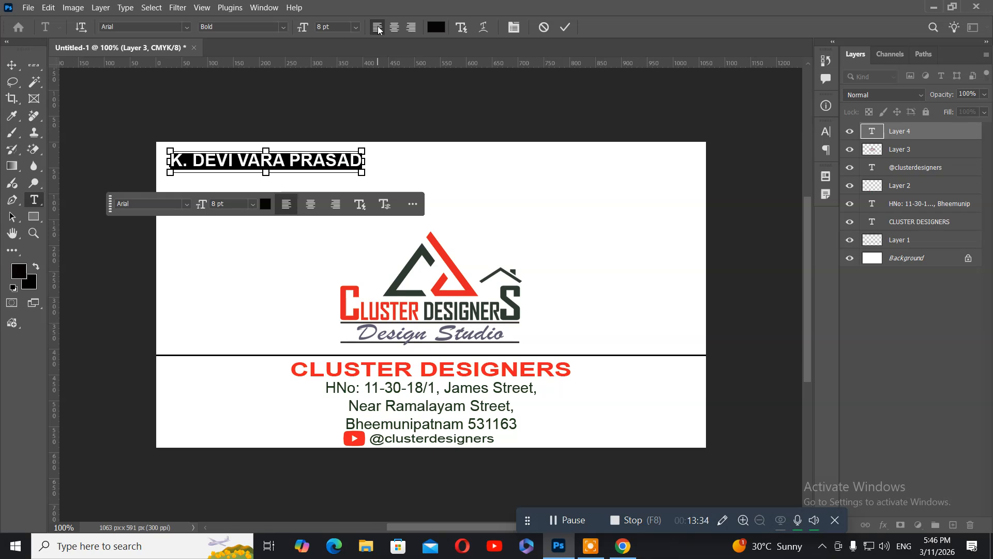
key("ctrl+shift+comma")
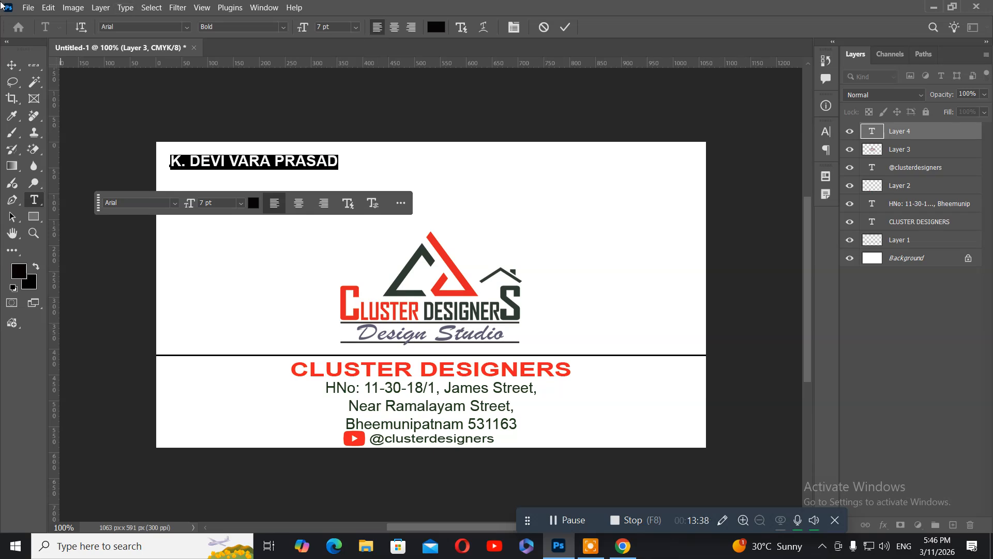
Step: Commit the name text and nudge the name layer slightly down and left
left_click(12, 65)
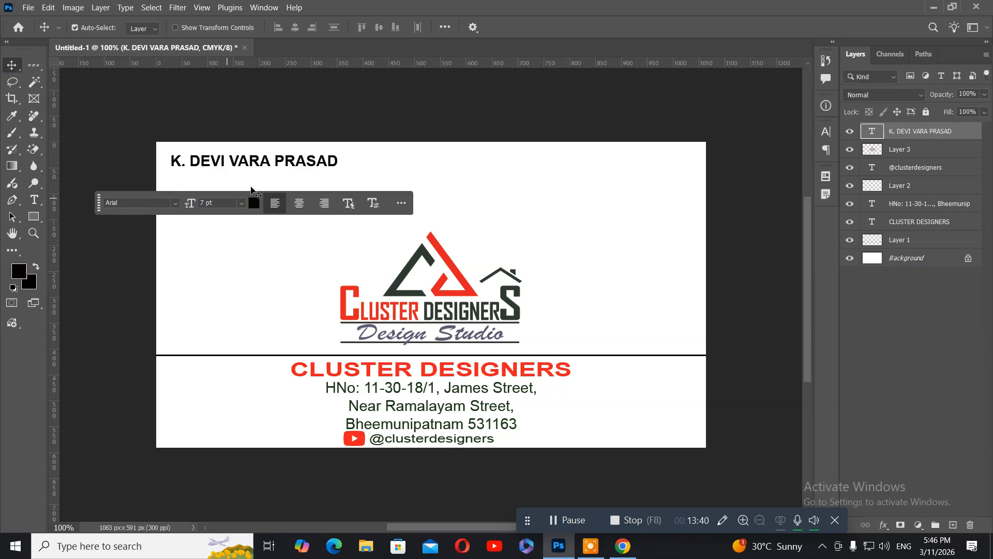
right_click(233, 166)
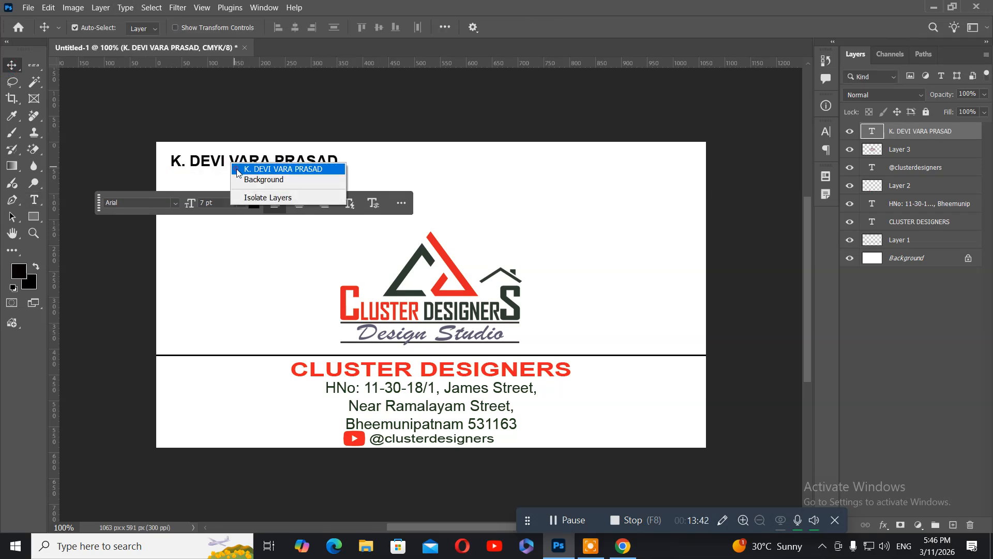
left_click(240, 171)
key("Down")
key("Down")
key("Down")
key("Down")
key("Down")
key("Down")
key("Down")
key("Down")
key("Down")
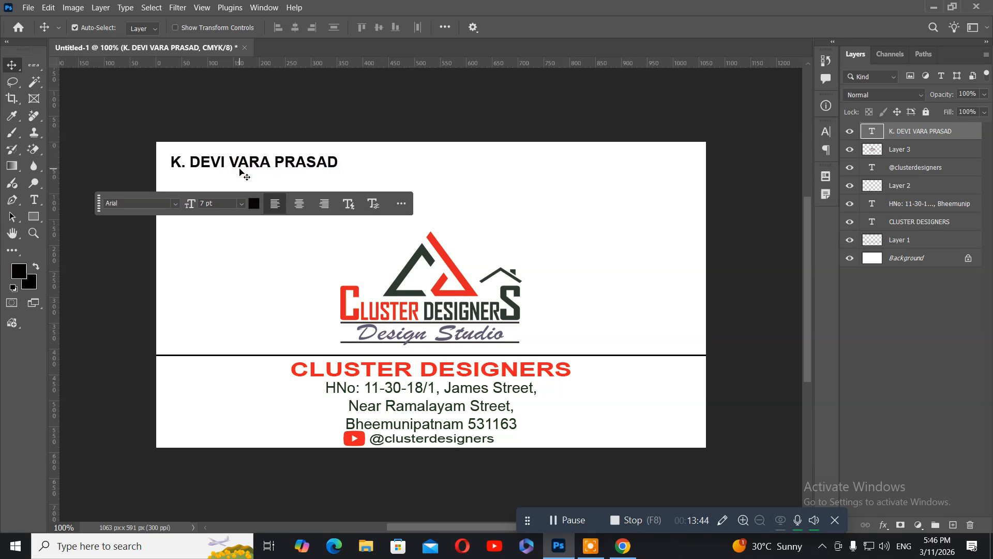
key("Left")
key("Left")
key("Left")
key("Left")
key("Left")
key("Left")
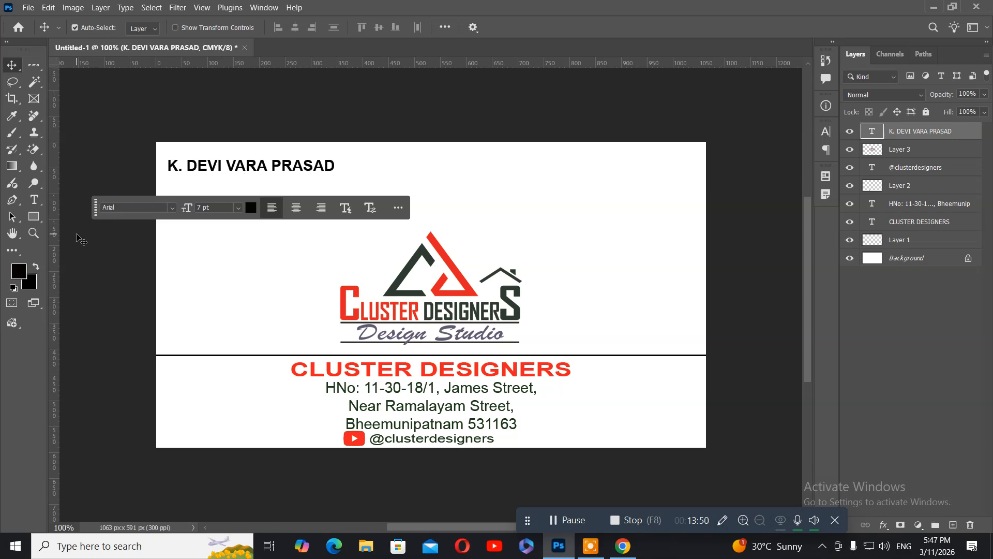
left_click_drag(97, 213, 101, 288)
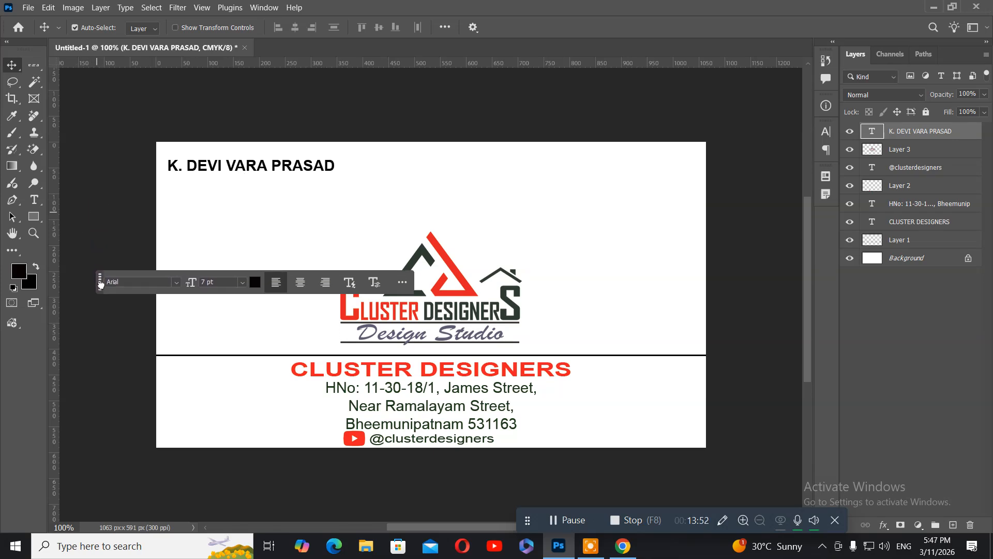
Step: Duplicate the name layer and move the copy just beneath the original
right_click(194, 170)
left_click(204, 175)
key("ctrl+j")
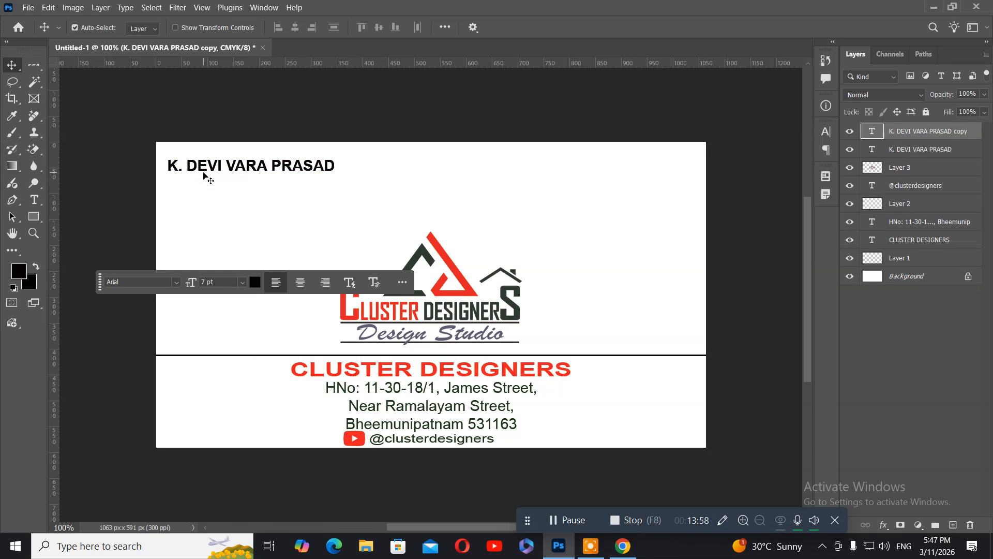
key("Down")
key("Down")
key("Down")
key("Down")
key("Down")
key("Down")
key("Down")
key("Down")
key("Down")
key("Down")
key("Down")
key("Down")
key("Down")
key("Down")
key("Down")
key("Down")
key("Down")
key("Down")
key("Down")
key("Down")
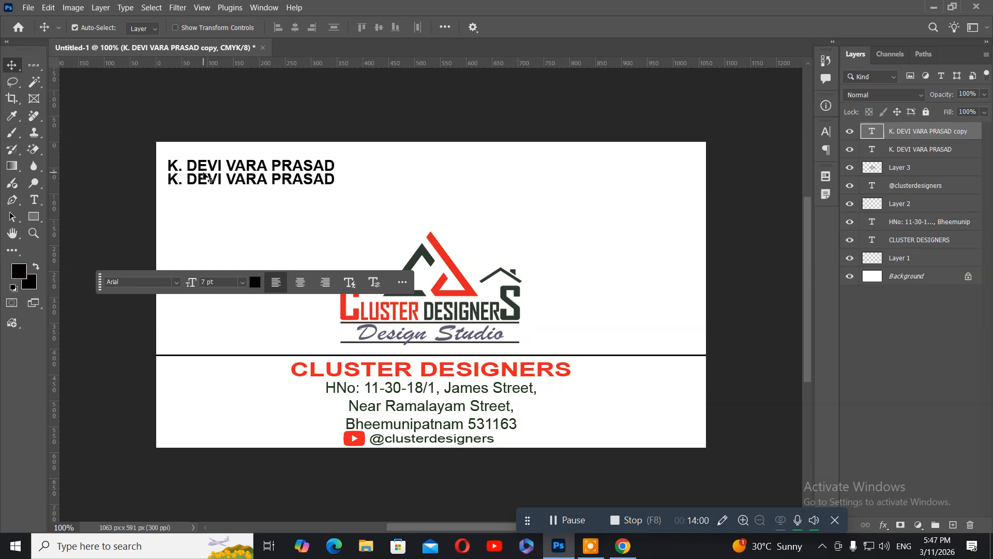
Step: Replace the copied line's text with 'Interior / Exterior Designer'
left_click(34, 200)
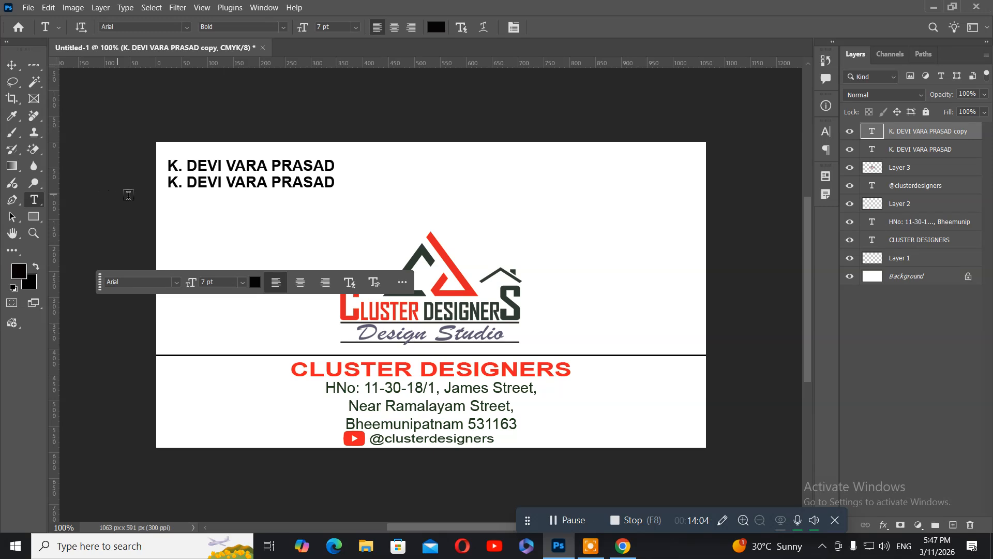
left_click(219, 186)
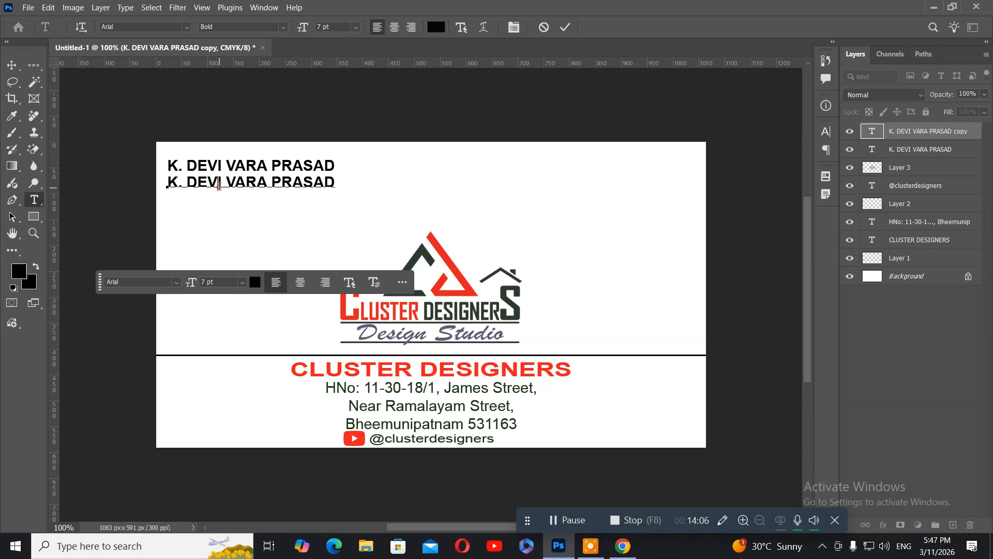
key("ctrl+a")
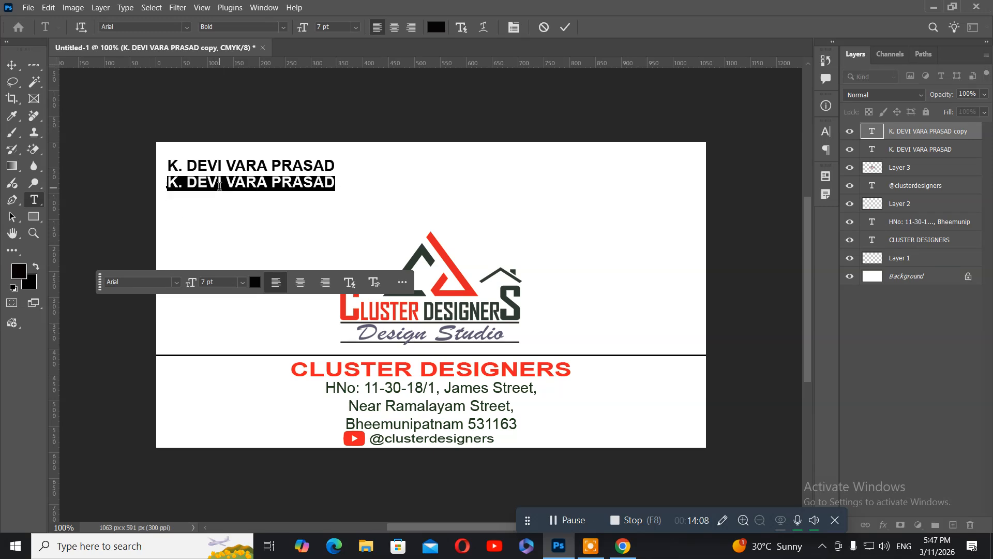
type("Int")
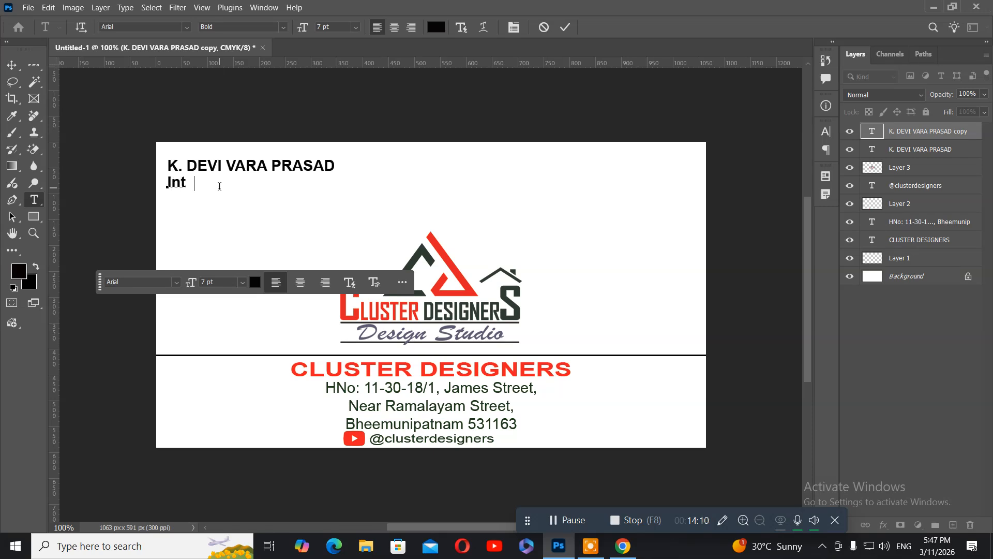
type("erior / Exterior ")
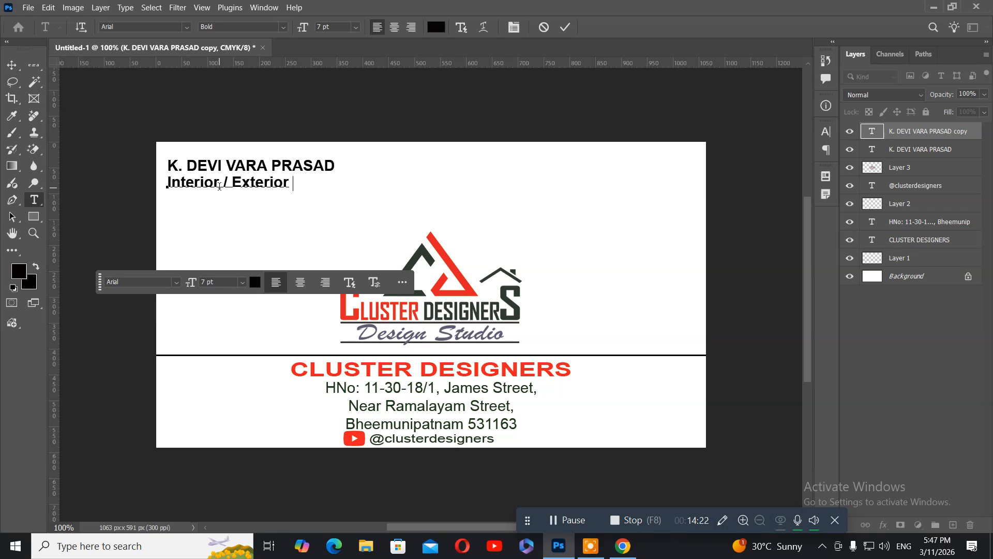
type("Designe")
key("ctrl+Return")
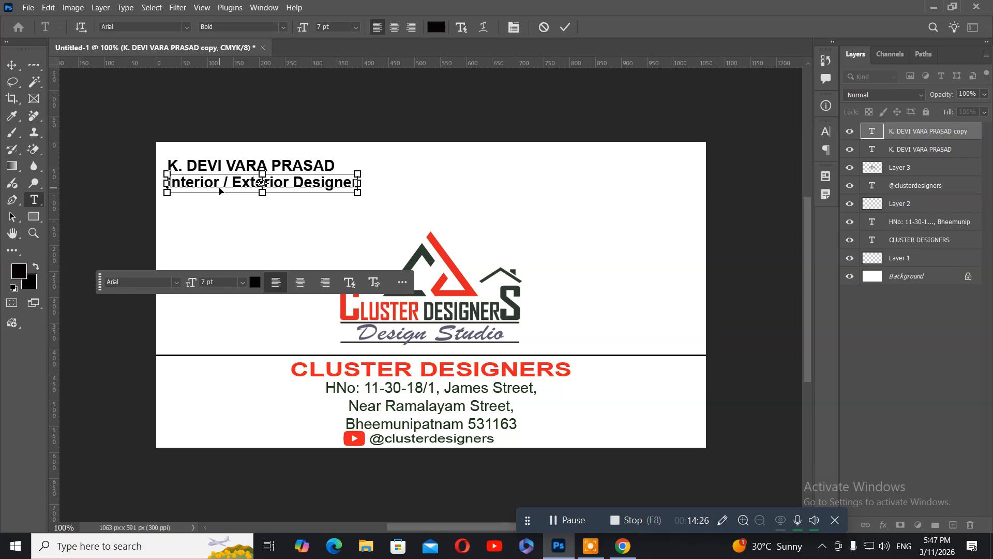
Step: Change the designation line's font style from Bold to Regular
left_click(219, 187)
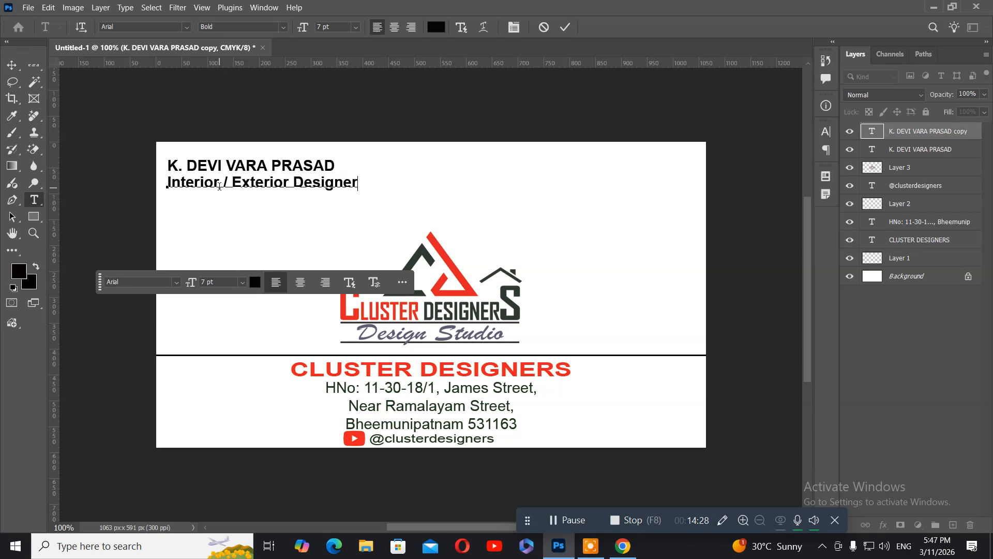
key("ctrl+a")
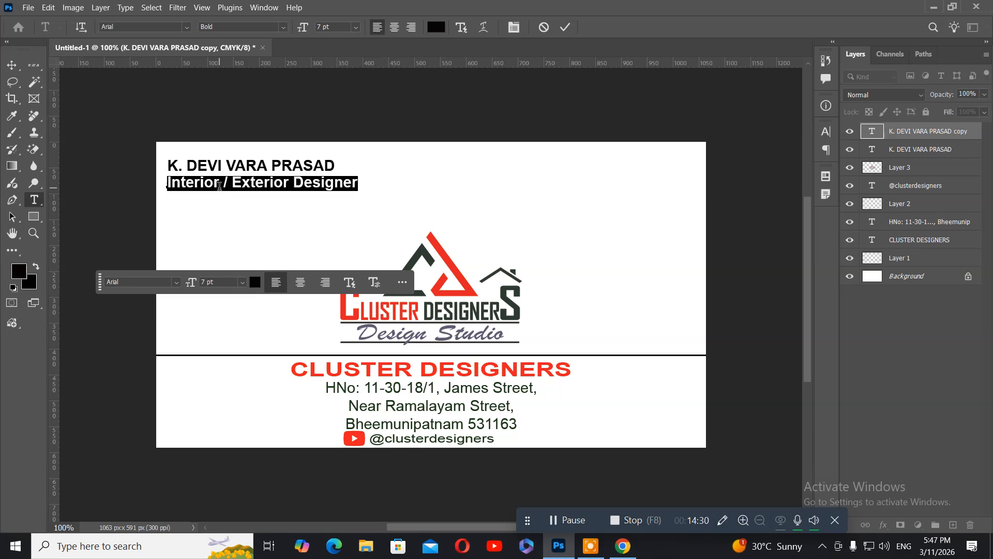
left_click(282, 30)
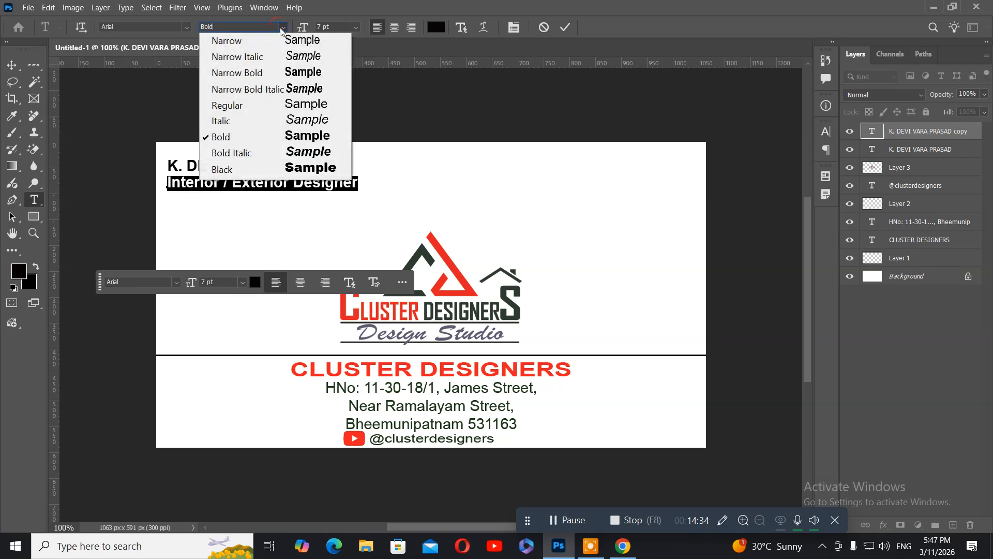
left_click(237, 107)
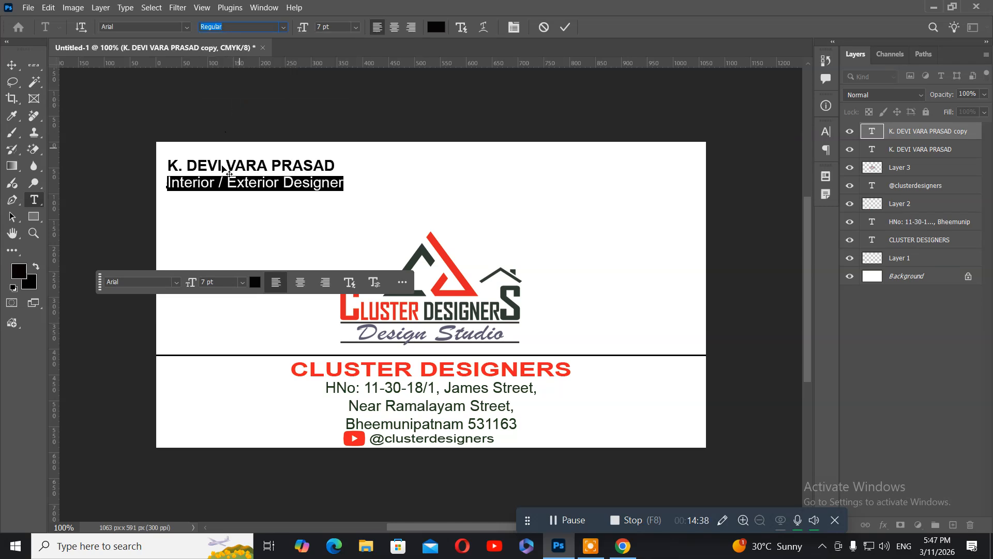
Step: Colour the designation text bright red (fc0808)
left_click(20, 274)
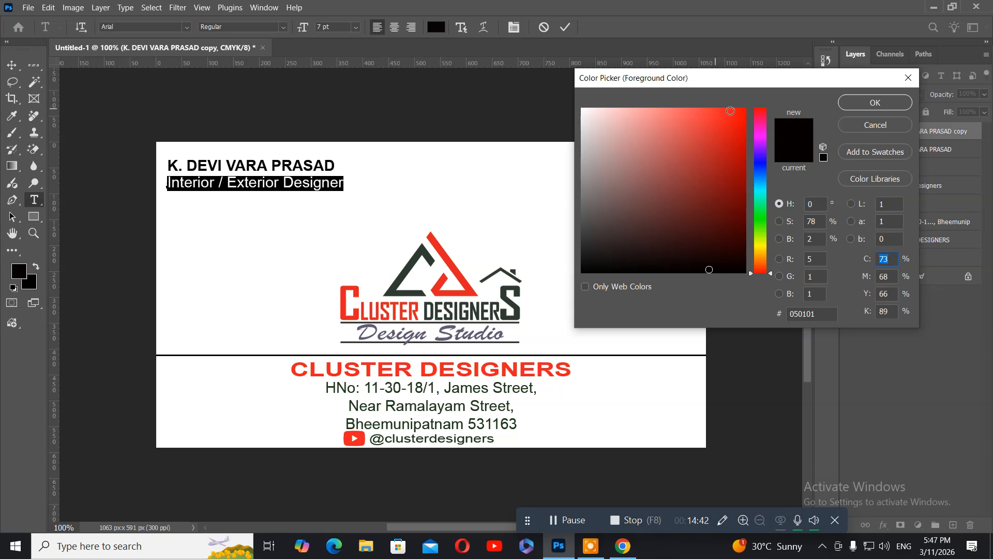
left_click(743, 109)
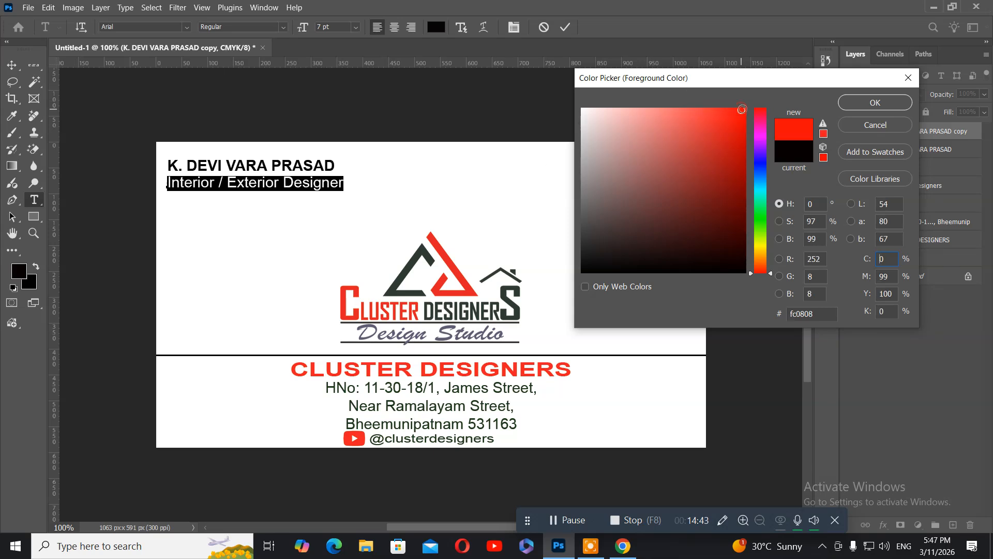
left_click(874, 103)
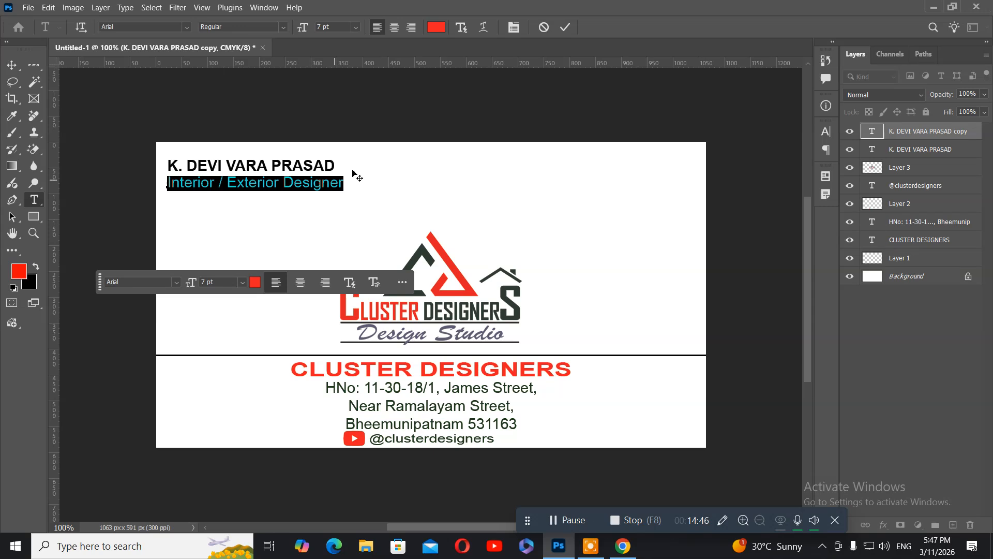
left_click(196, 184)
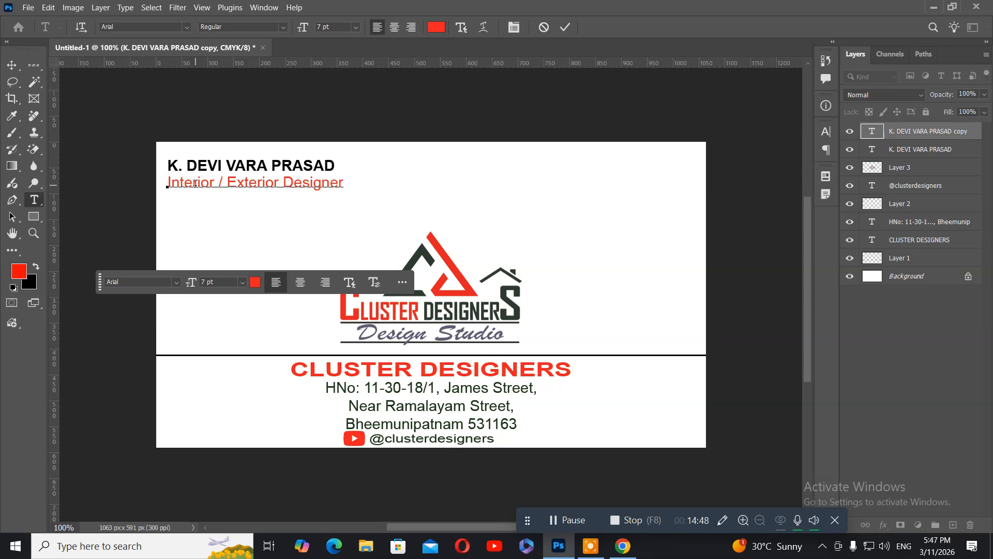
Step: Shrink the designation line to 4 pt and commit the edit
triple_click(196, 184)
key("ctrl")
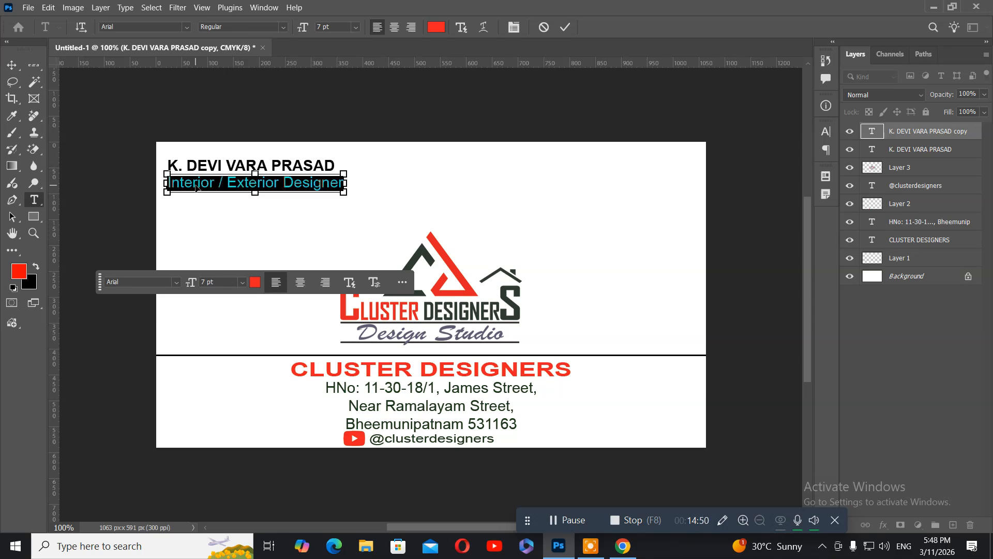
key("ctrl+shift+comma")
key("ctrl+shift+comma")
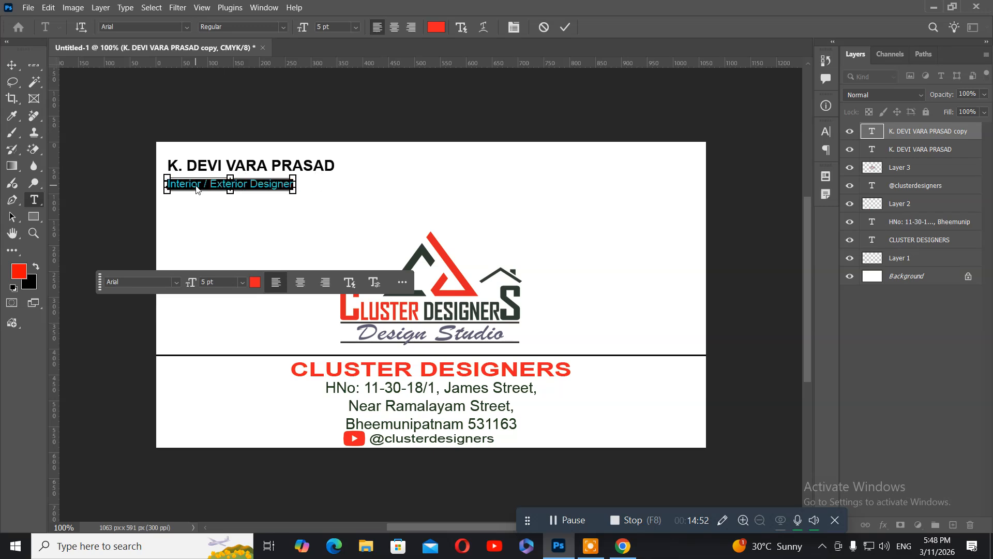
key("ctrl+shift+comma")
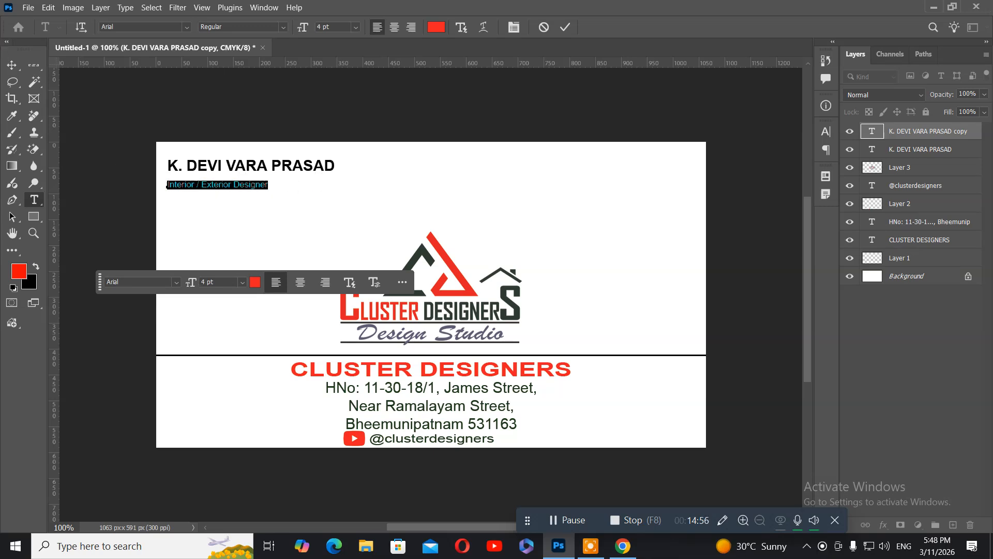
left_click(10, 65)
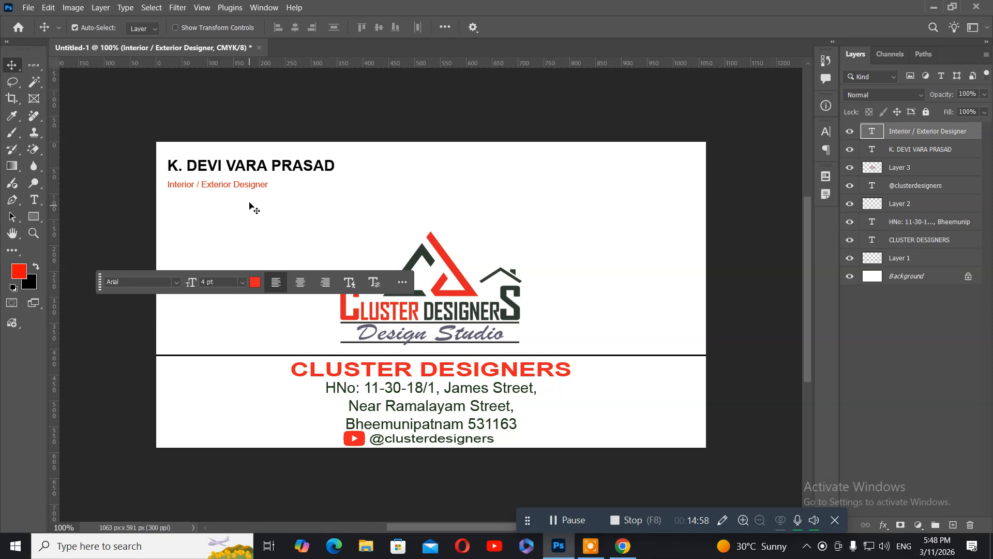
Step: Nudge the designation layer up so it tucks just beneath the name
right_click(221, 192)
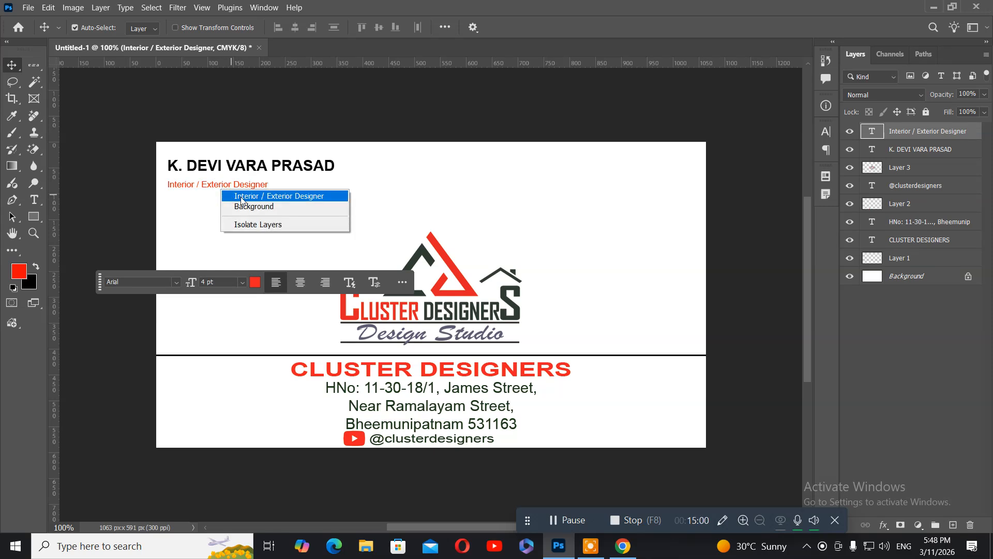
left_click(241, 197)
key("Up")
key("Up")
key("Up")
key("Up")
key("Up")
key("Up")
key("Up")
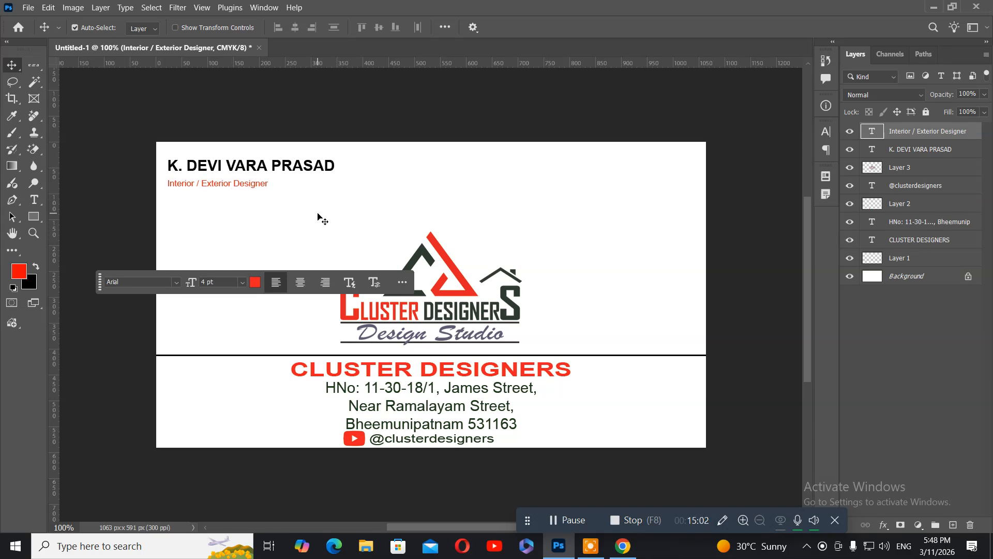
key("Right")
key("Right")
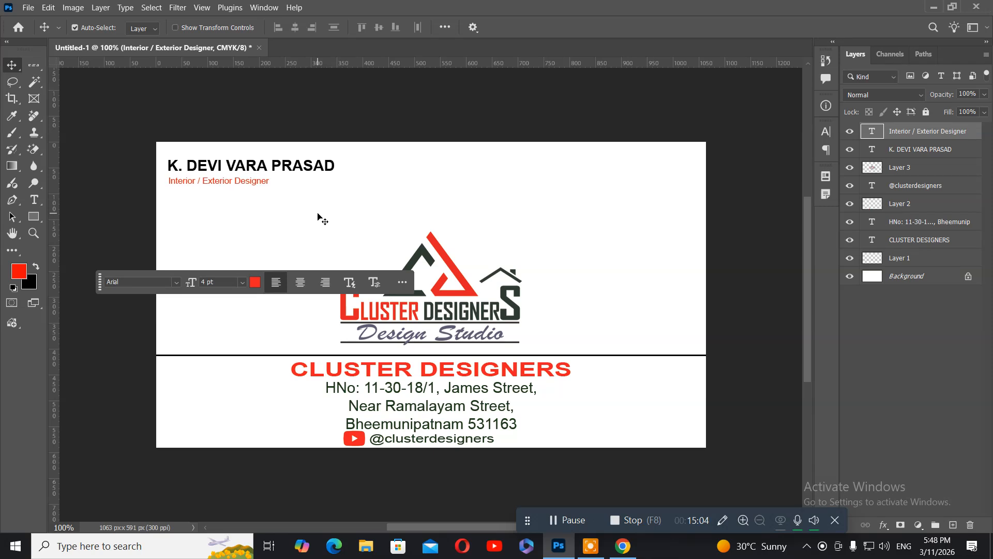
key("Left")
key("Up")
key("Up")
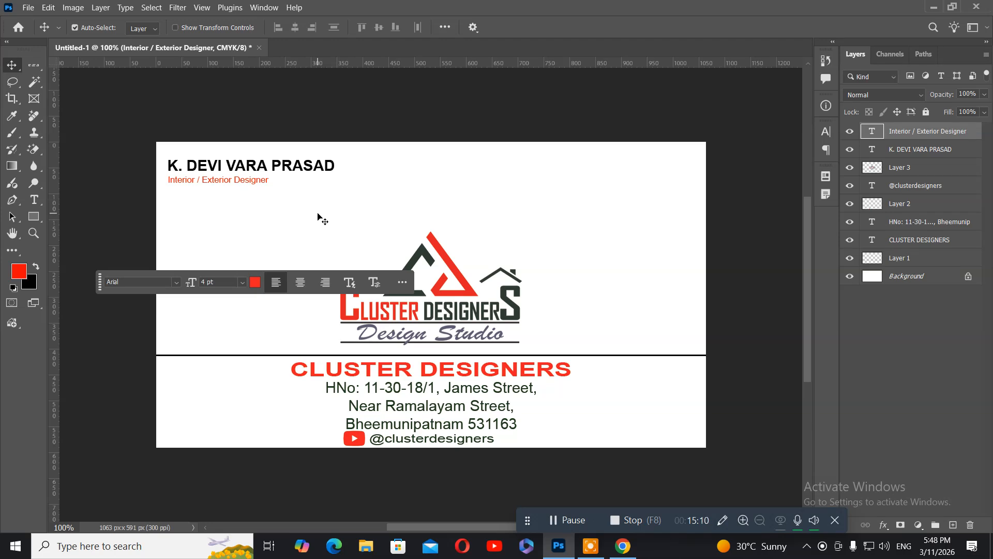
Step: Zoom to 200% on the name area and select the designation layer
key("ctrl+plus")
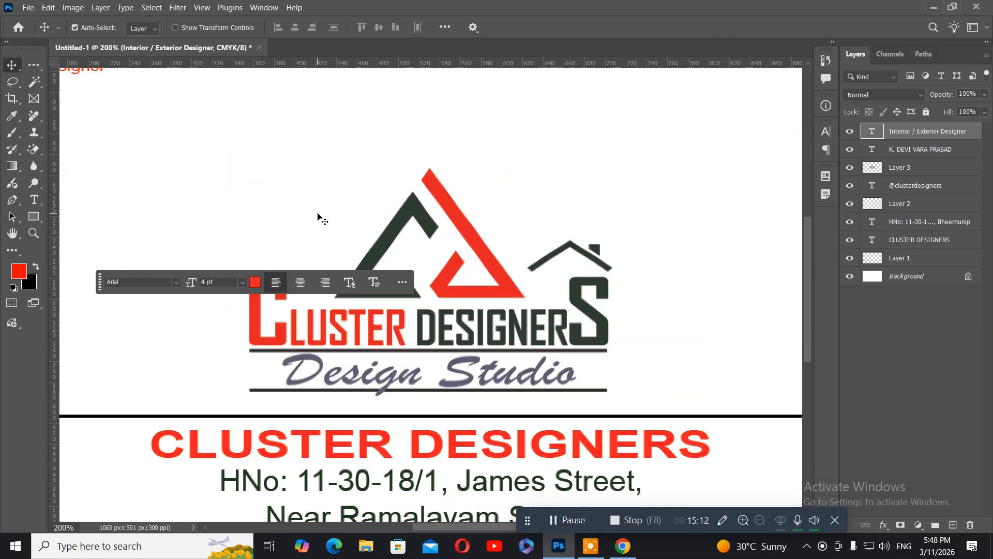
left_click_drag(166, 140, 377, 249)
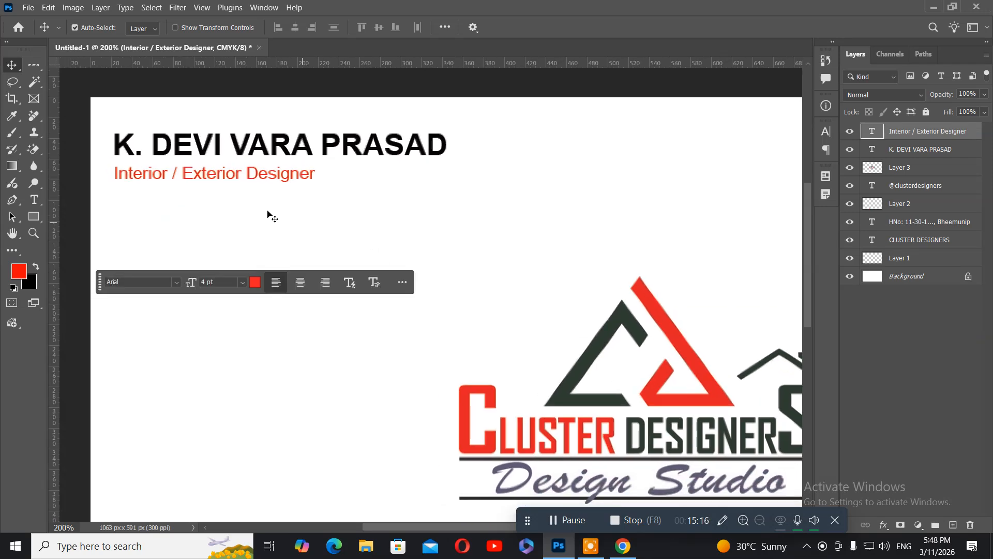
right_click(209, 176)
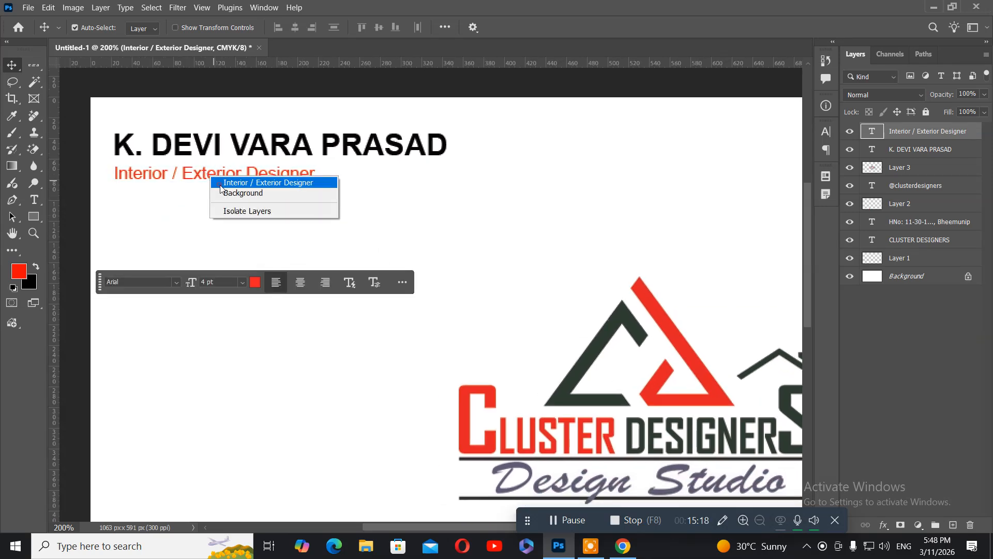
left_click(220, 183)
Step: Copy the designation line below itself and replace its text with the contact's e-mail address
left_click_drag(220, 187, 220, 187)
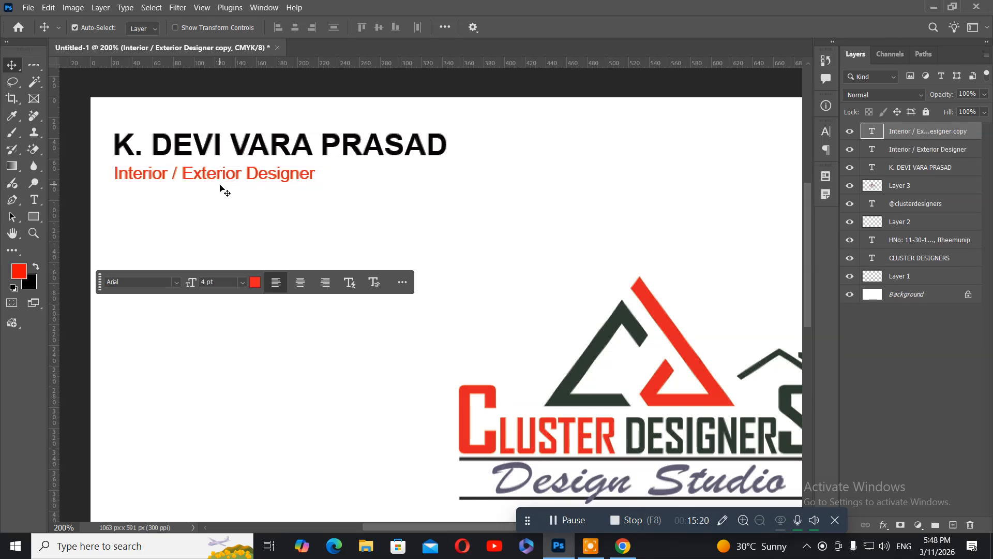
key("Down")
key("Down")
key("Down")
key("Down")
key("Down")
key("Down")
key("Down")
key("Down")
key("Down")
key("Down")
key("Down")
key("Down")
key("Down")
key("Down")
key("Down")
key("Down")
key("Down")
key("Down")
key("Down")
key("Down")
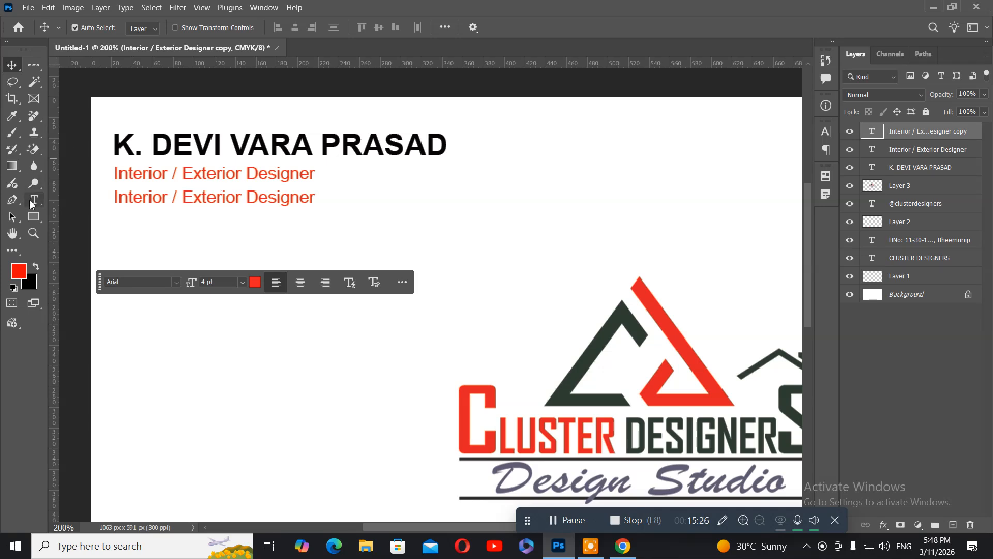
left_click(32, 201)
left_click(132, 195)
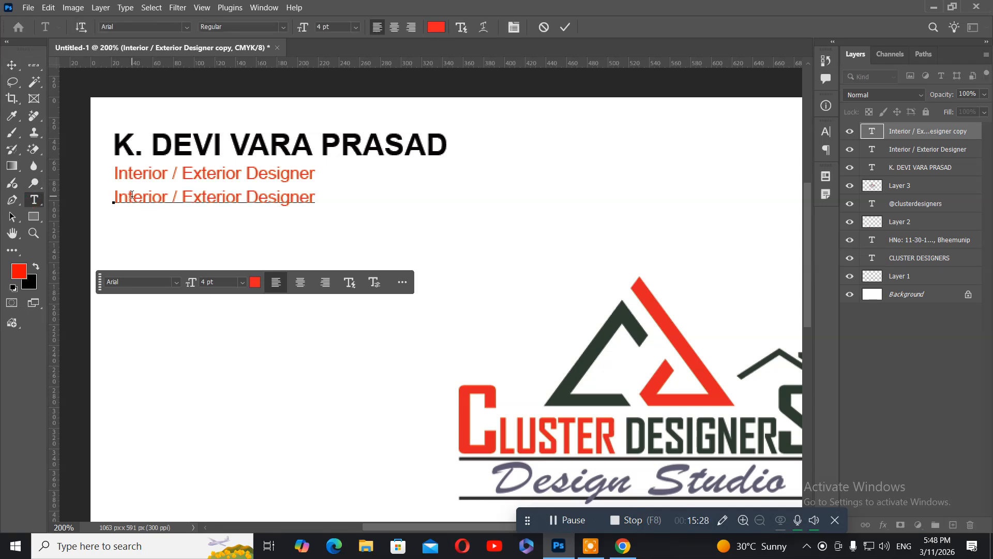
key("ctrl+a")
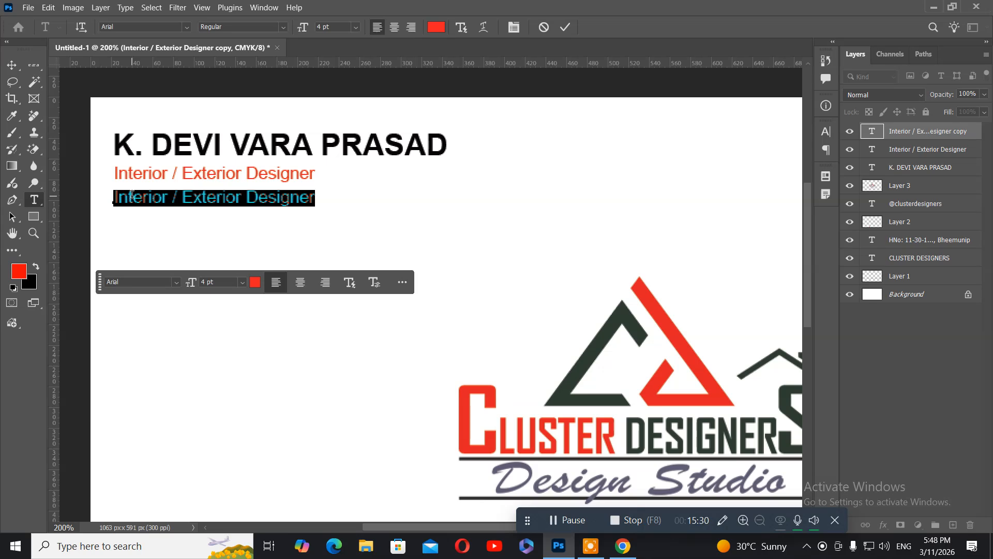
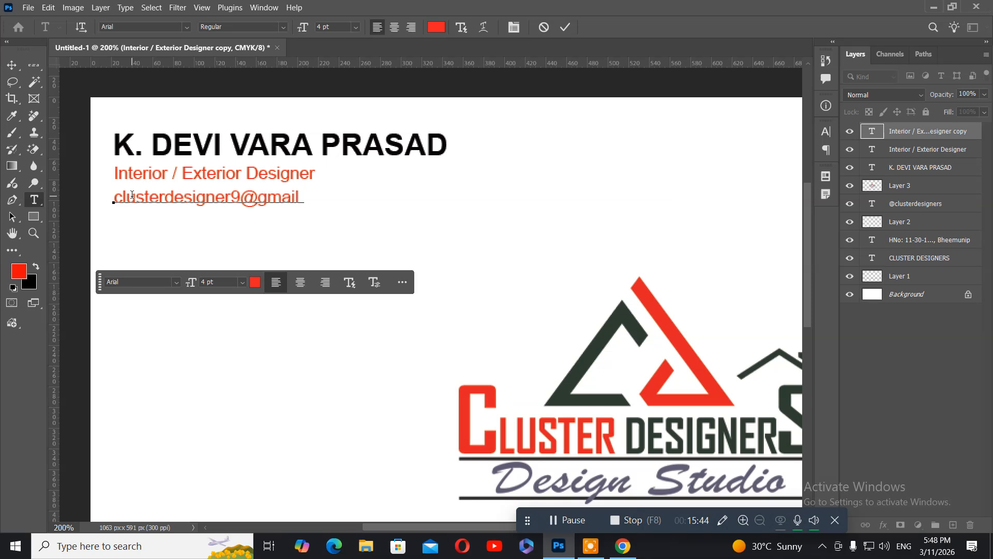
Step: Colour the whole e-mail line dark green and commit it
key("ctrl")
key("ctrl+a")
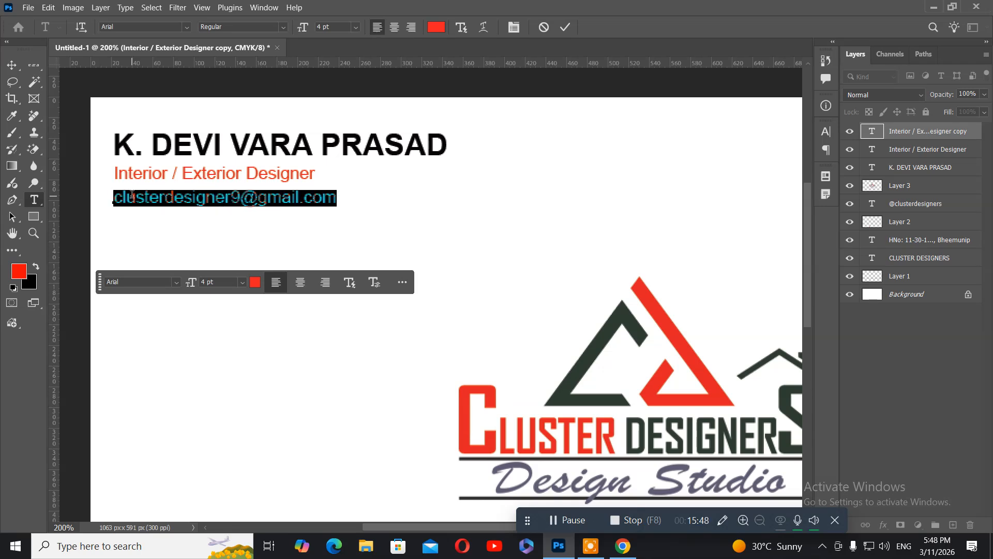
left_click(17, 272)
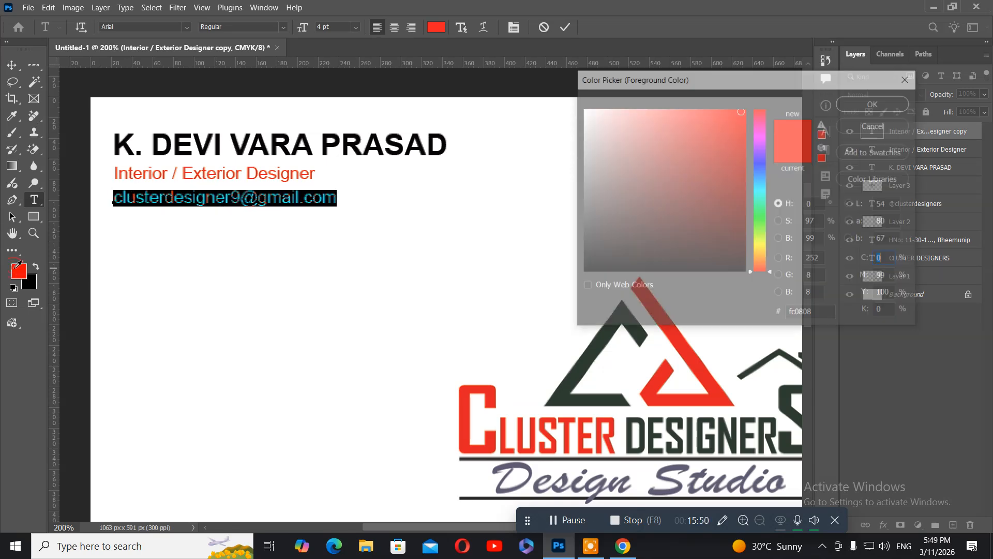
left_click(761, 223)
left_click(735, 221)
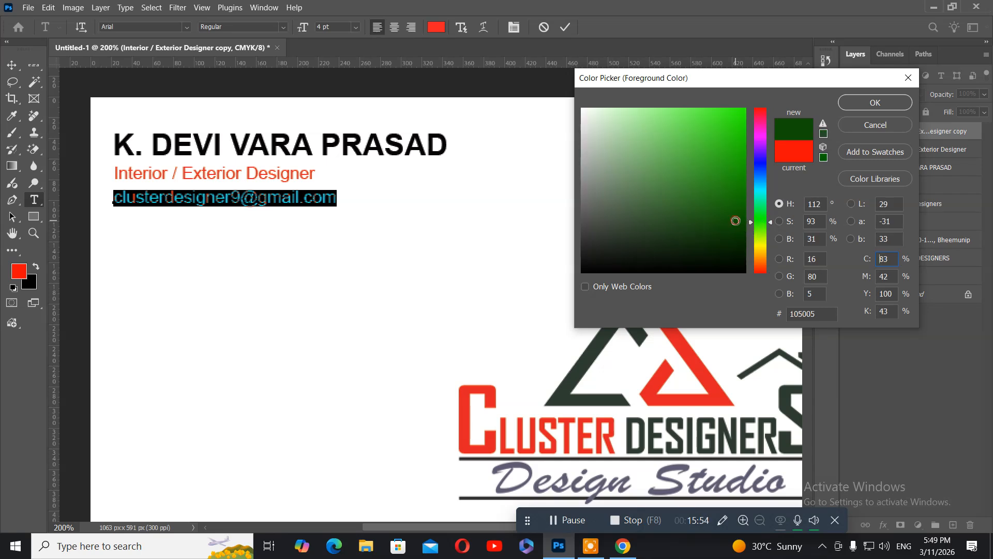
left_click(858, 103)
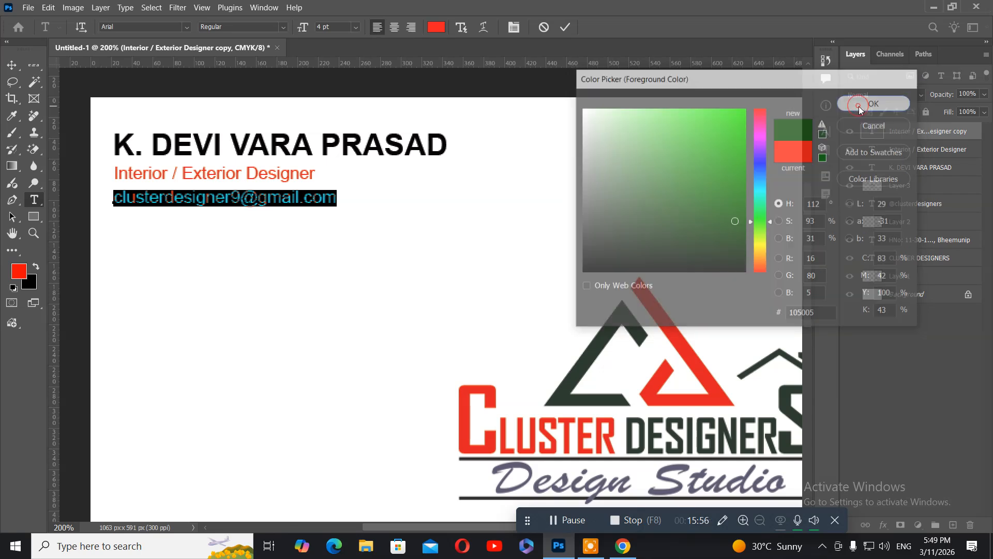
left_click(11, 66)
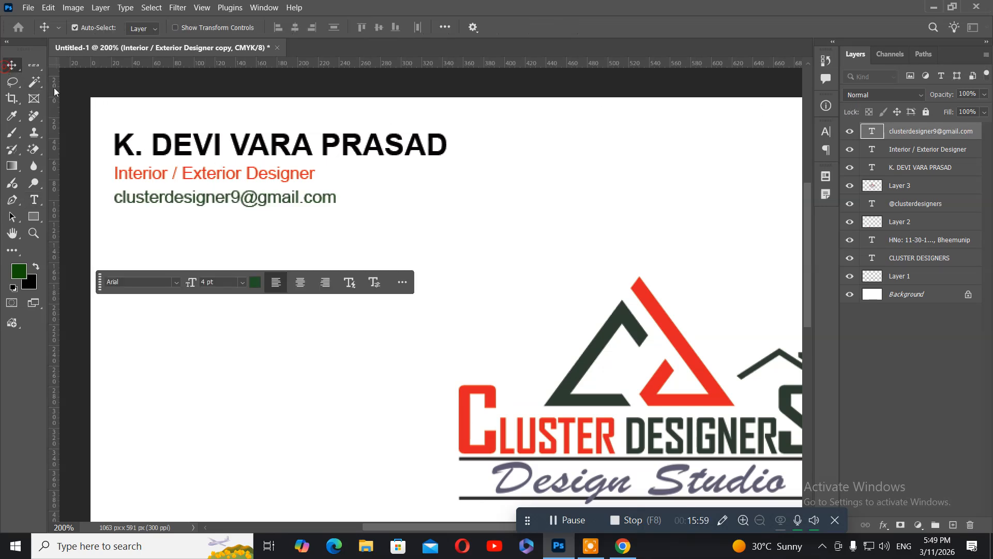
Step: Nudge the e-mail layer up under the designation and fit the card in the window
right_click(177, 194)
left_click(186, 203)
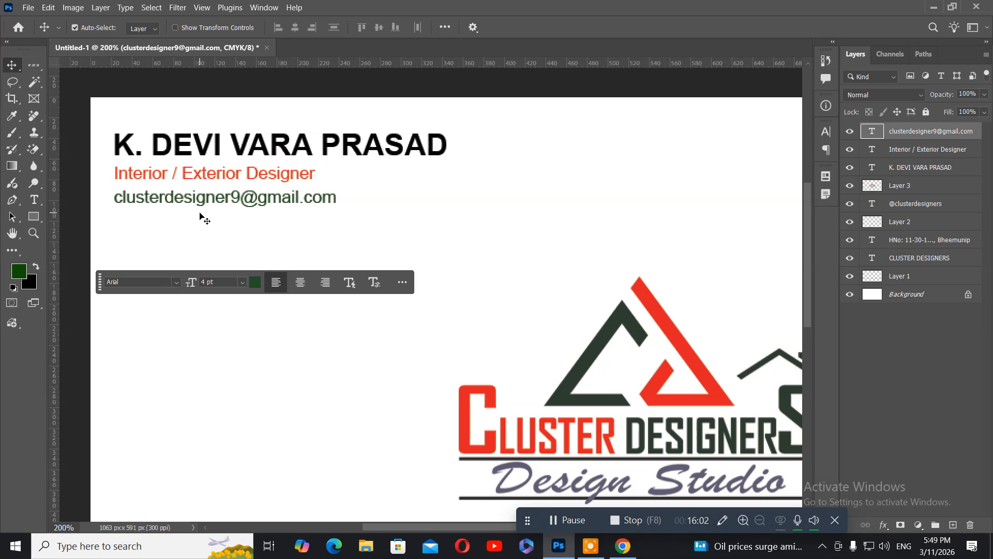
key("Up")
key("Up")
key("Up")
key("Up")
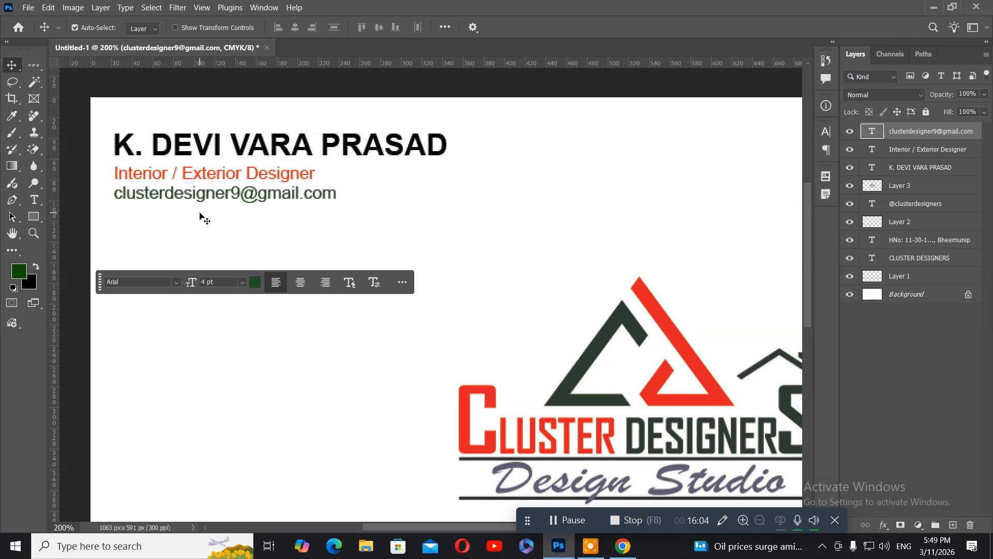
key("ctrl+0")
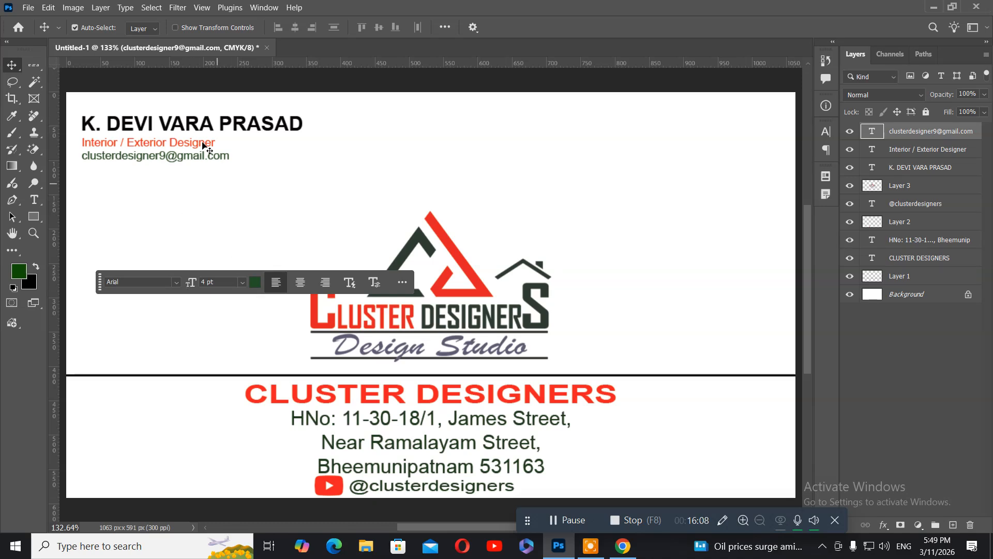
Step: Duplicate the name layer and move the copy to the card's top right
left_click(187, 126)
right_click(184, 123)
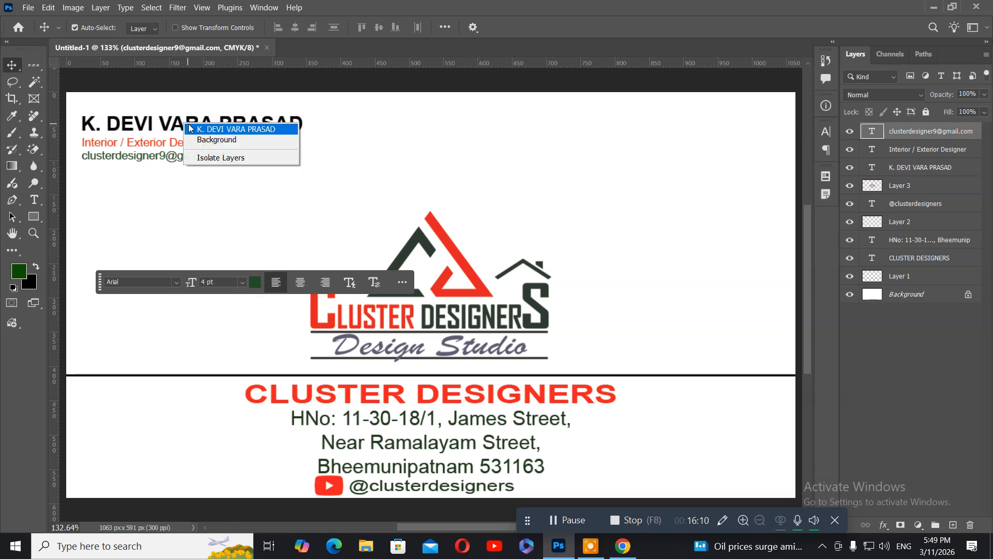
left_click(189, 126)
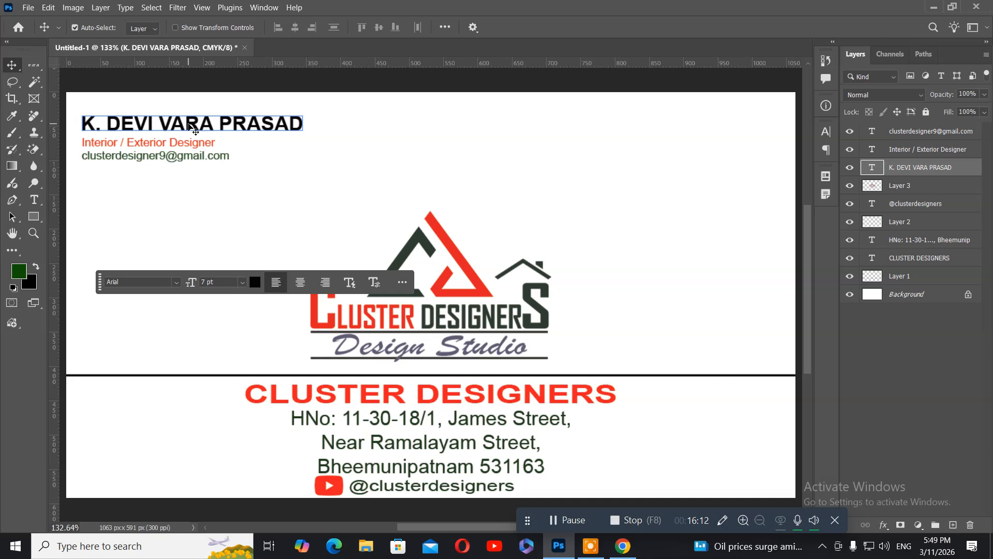
key("ctrl+j")
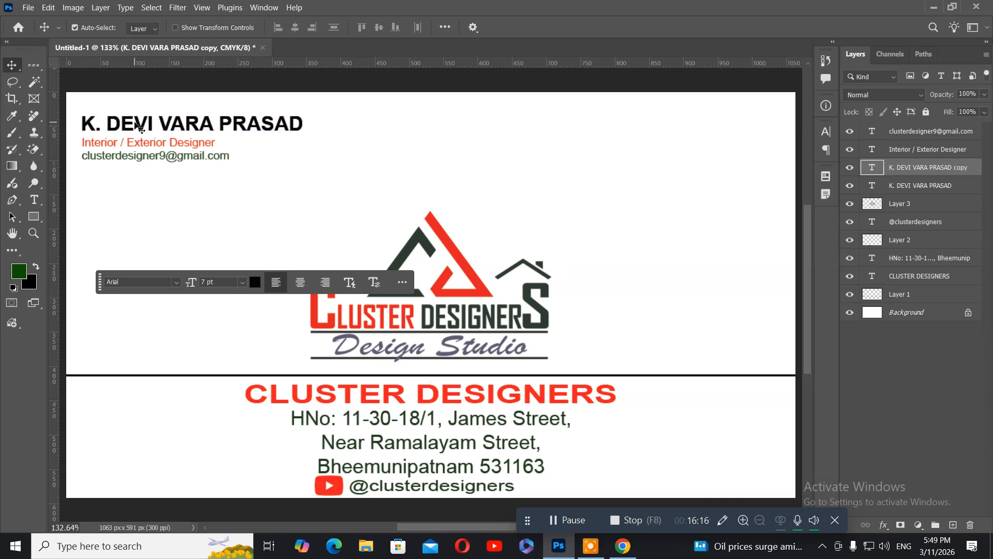
left_click_drag(139, 126, 603, 121)
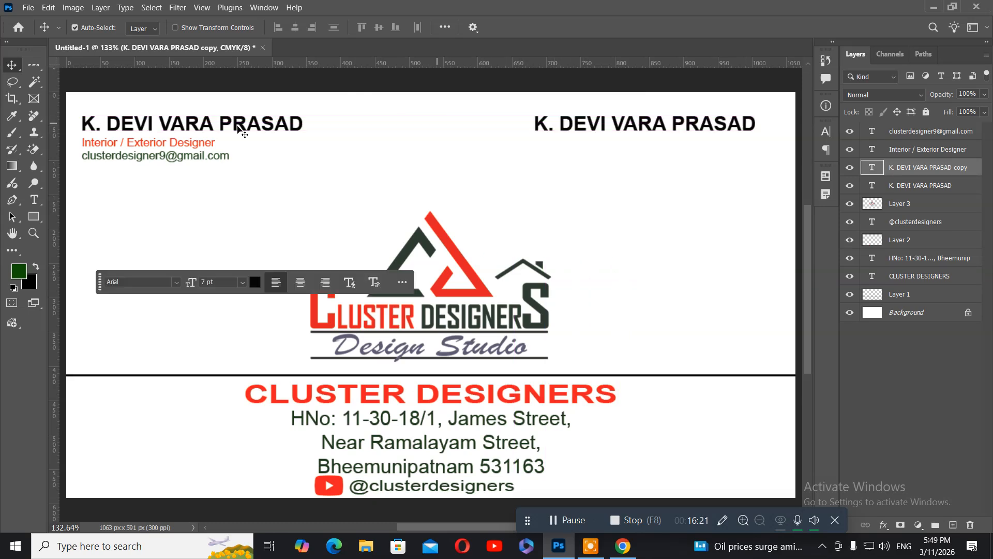
Step: Replace the copied text with the contact's phone number, prefixed with '+', and commit
left_click(34, 200)
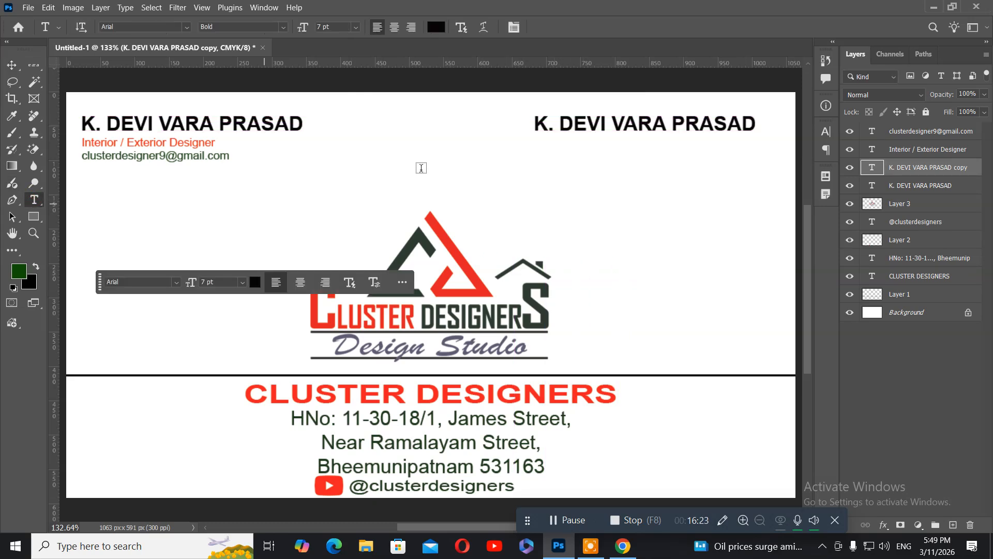
left_click(551, 126)
key("ctrl+a")
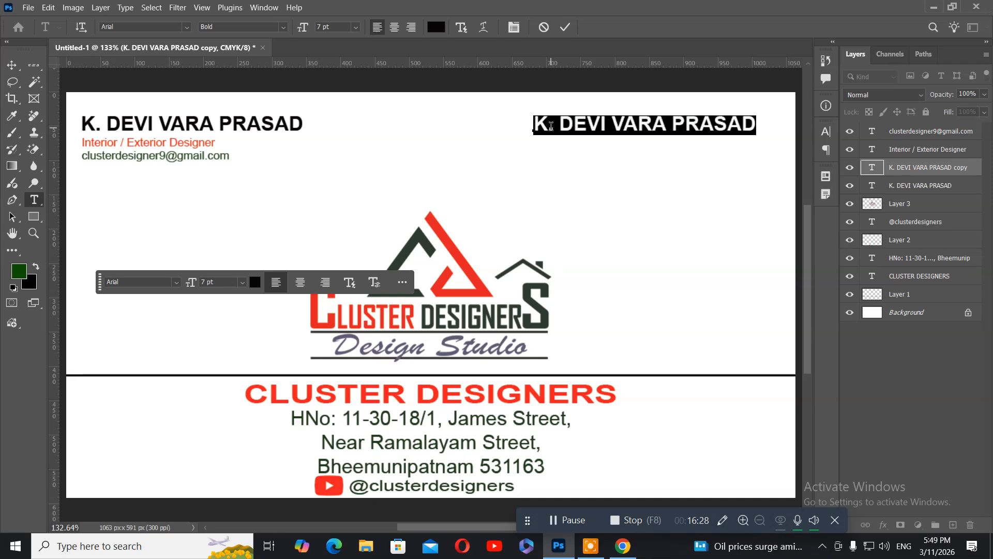
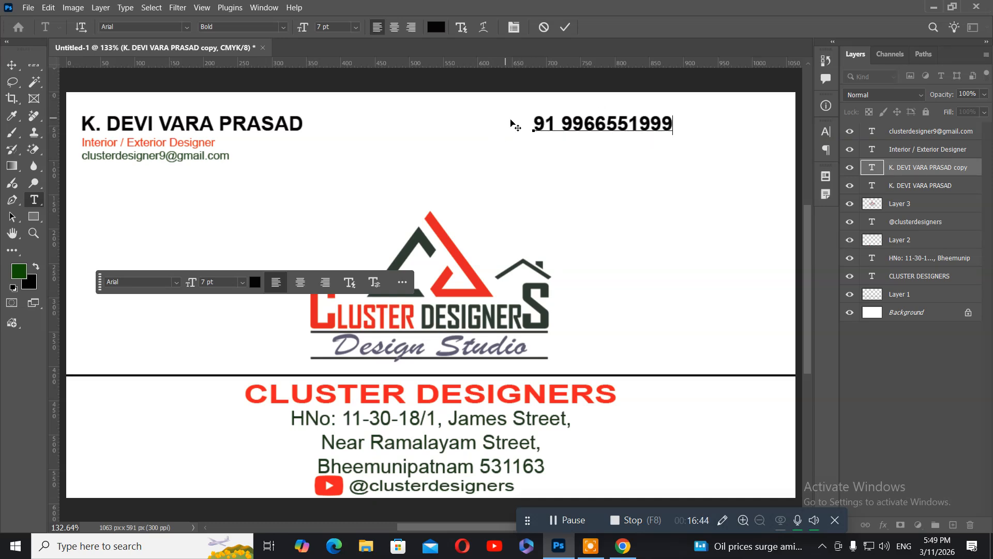
left_click(533, 124)
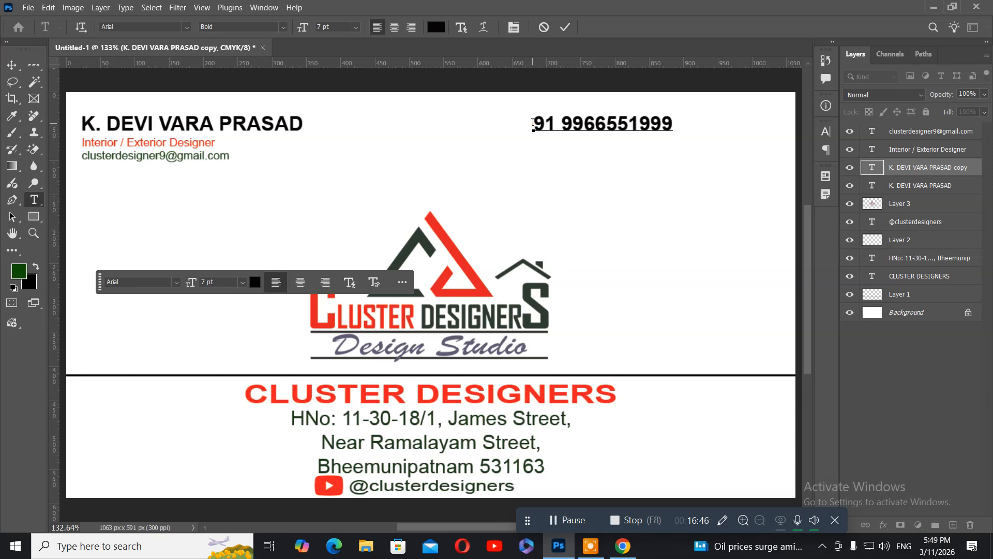
type("+")
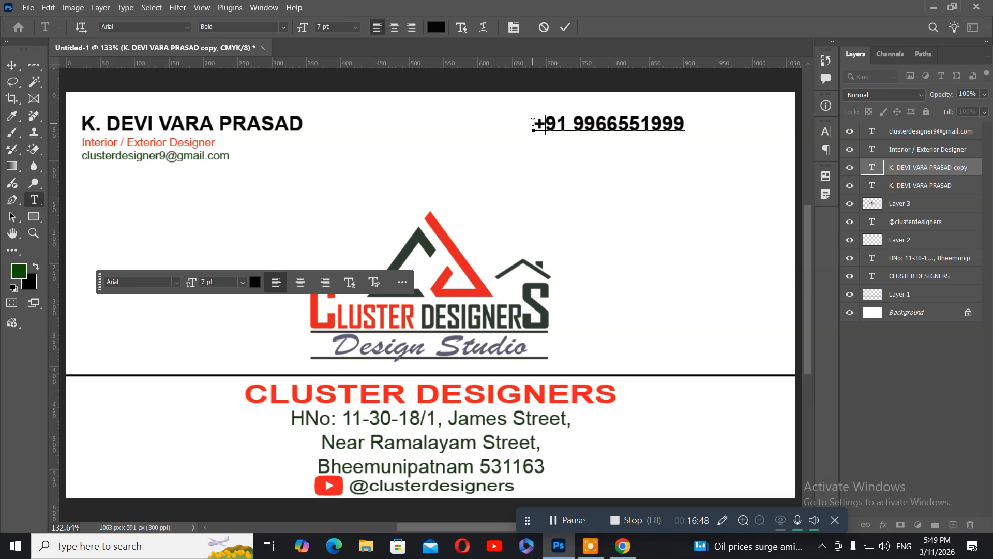
key("ctrl+a")
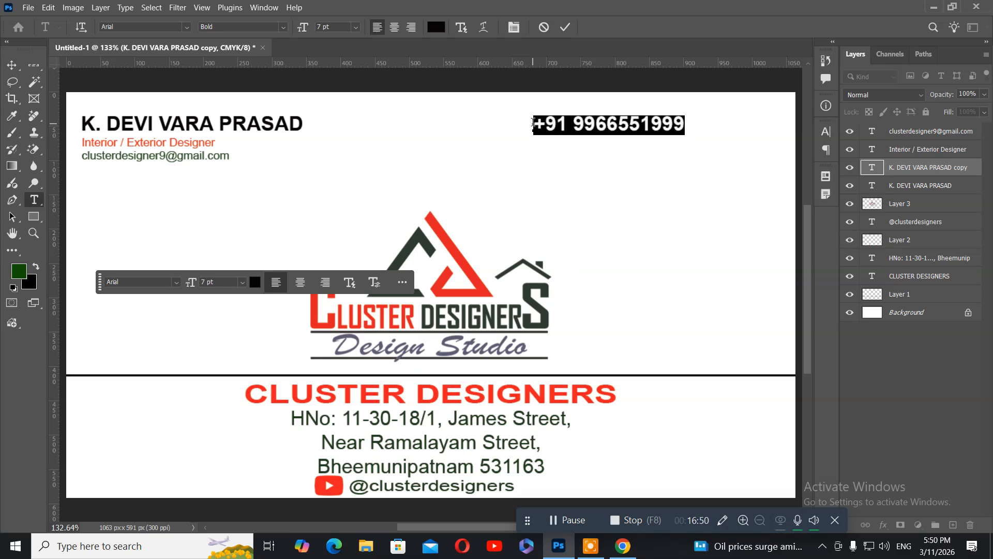
key("ctrl+c")
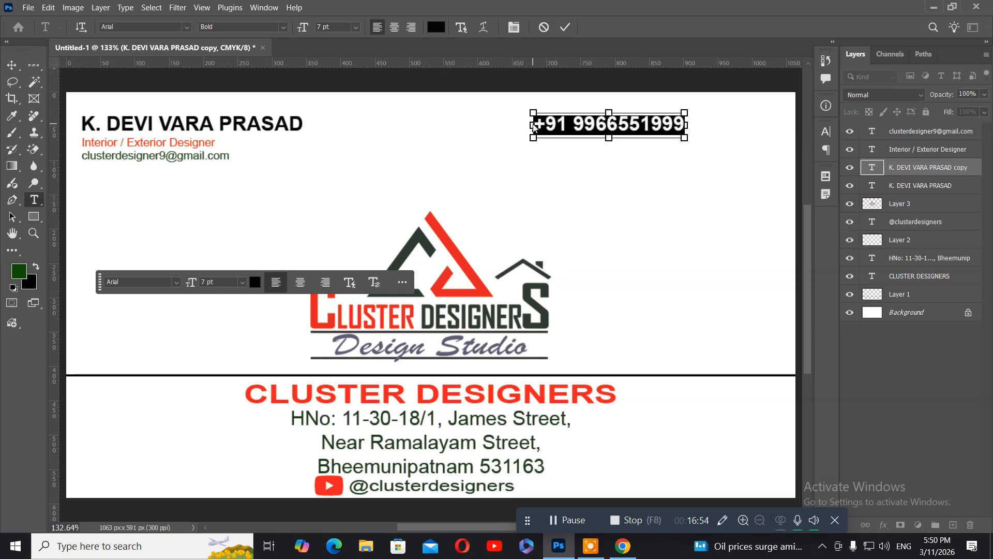
left_click(12, 65)
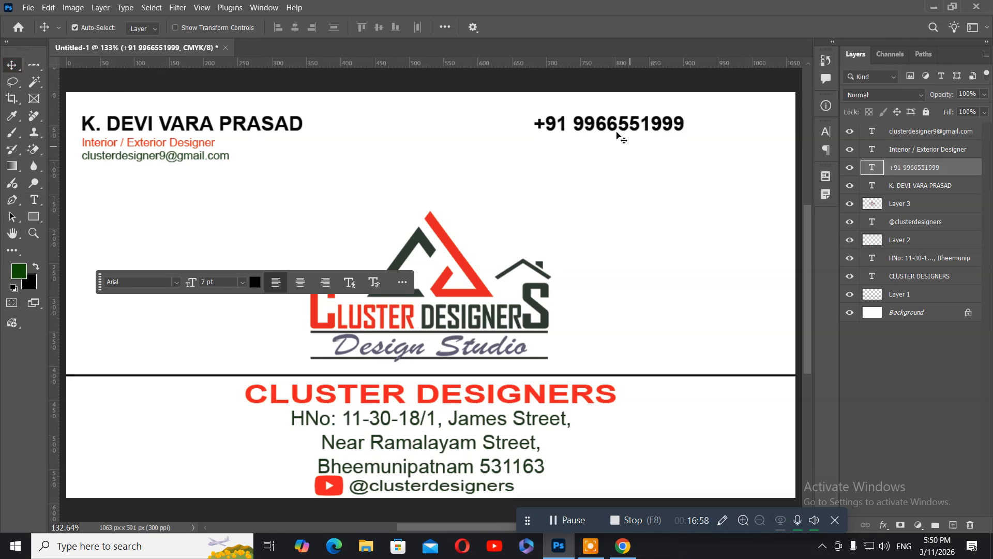
Step: Shift the phone number further right and recolour it bright red (#fb0511)
left_click_drag(621, 128, 685, 128)
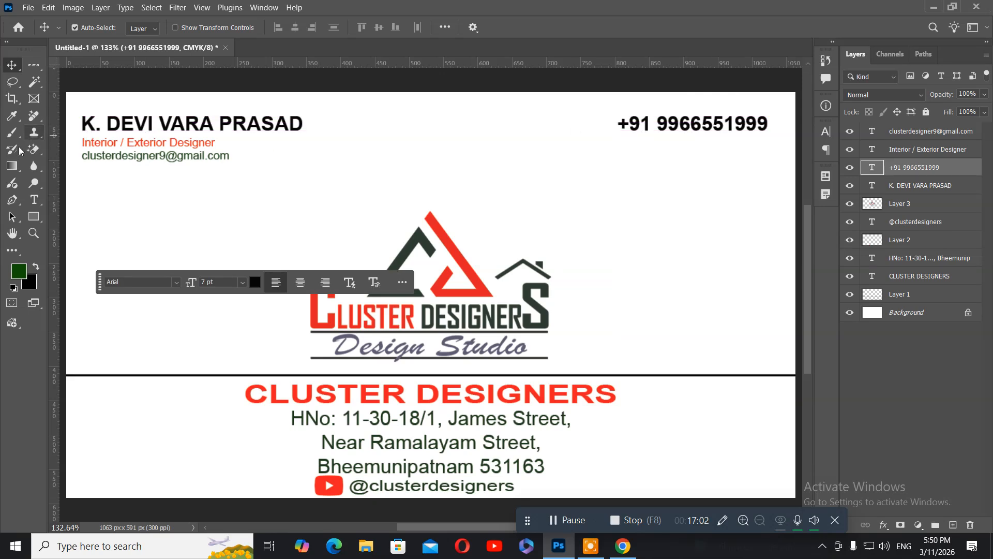
left_click(32, 200)
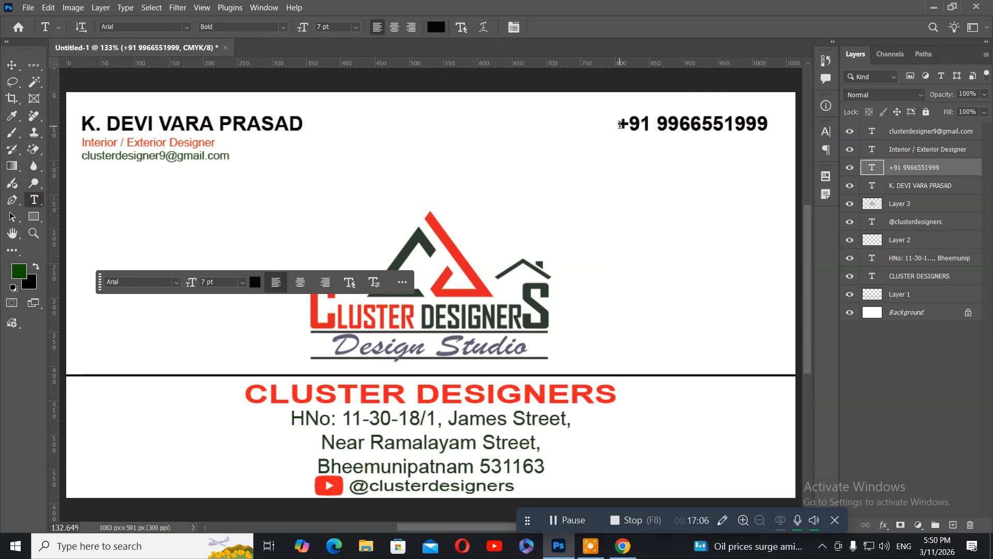
left_click_drag(618, 126, 790, 126)
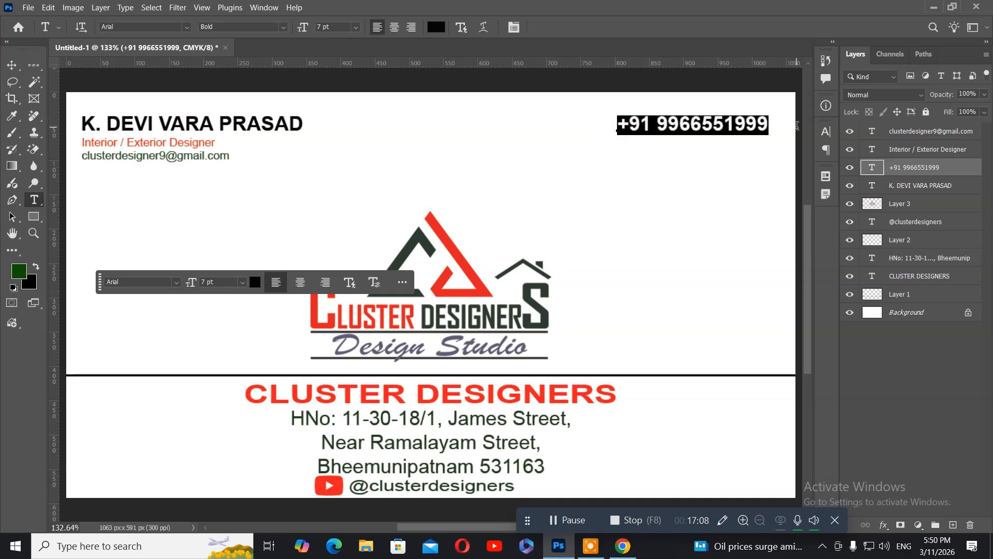
left_click(436, 27)
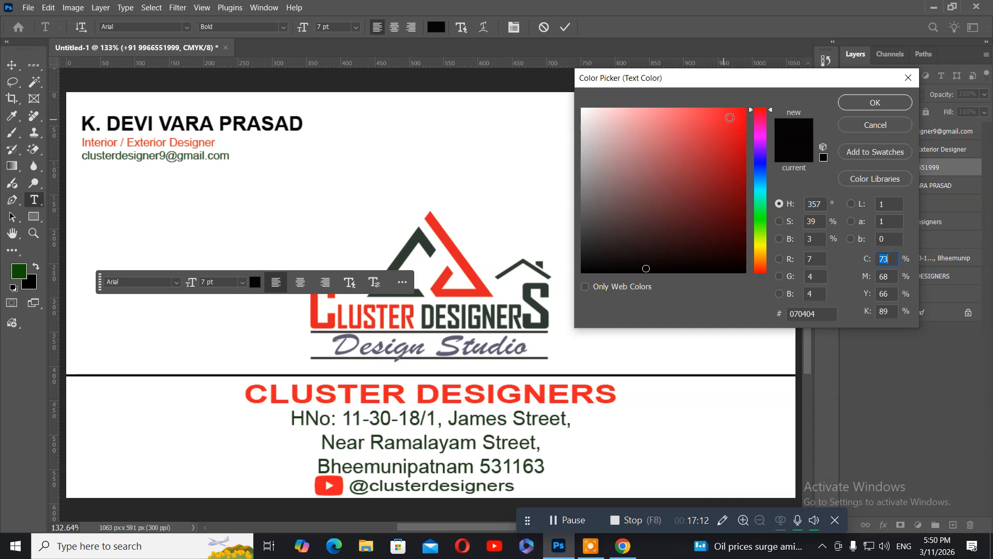
left_click(743, 111)
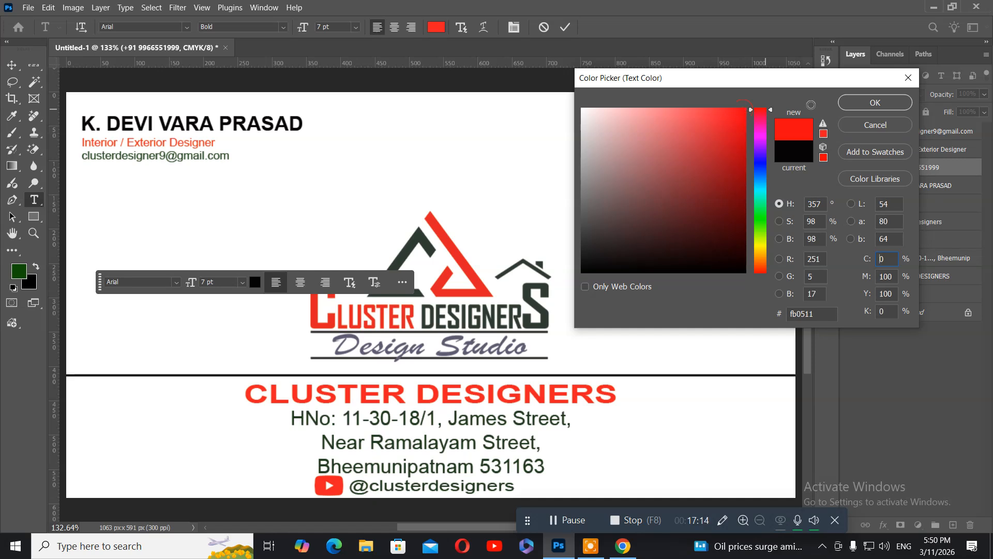
left_click(875, 103)
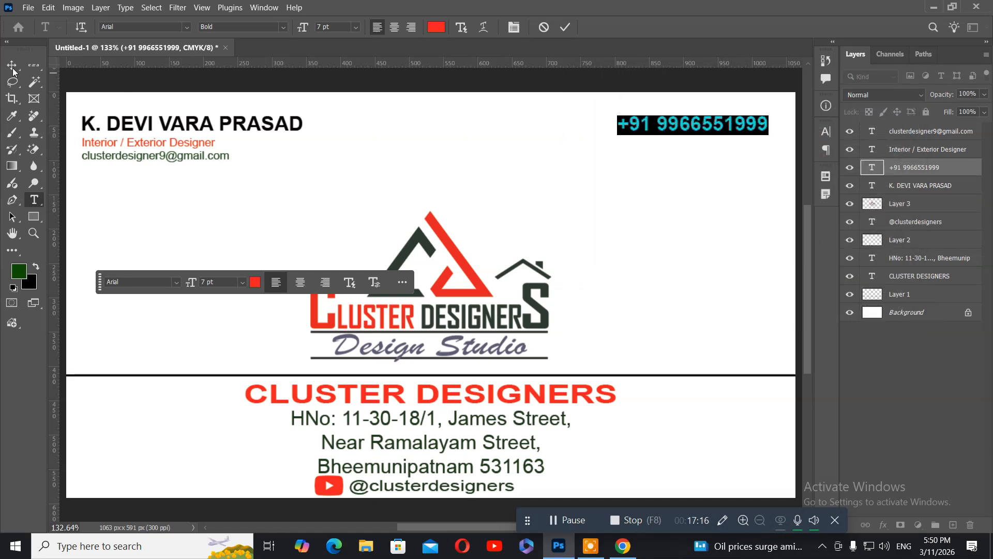
left_click(12, 68)
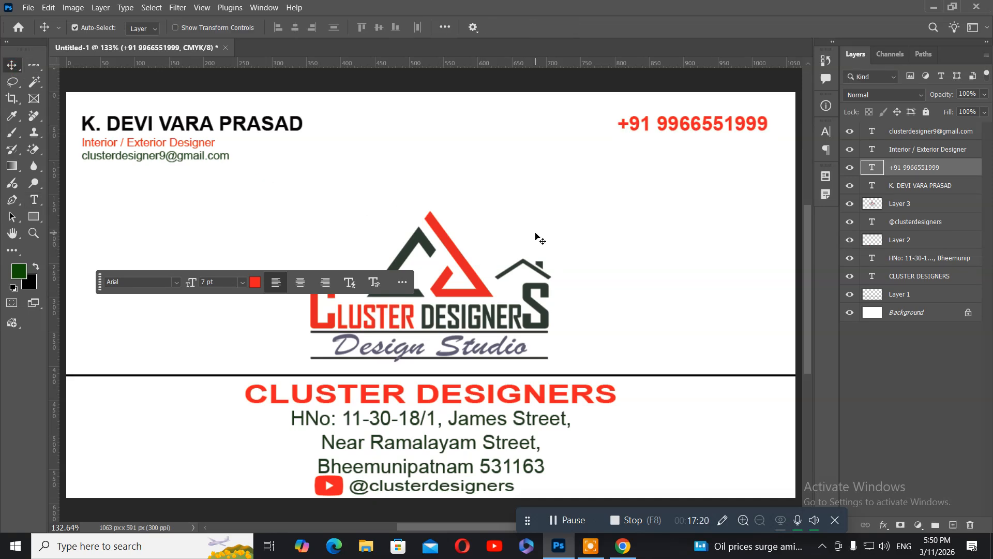
key("ctrl")
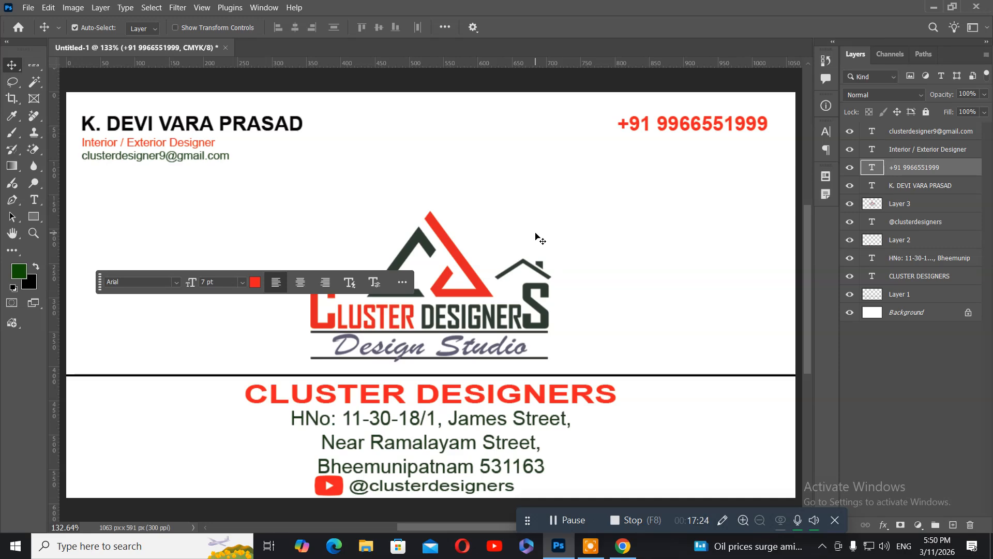
key("ctrl+minus")
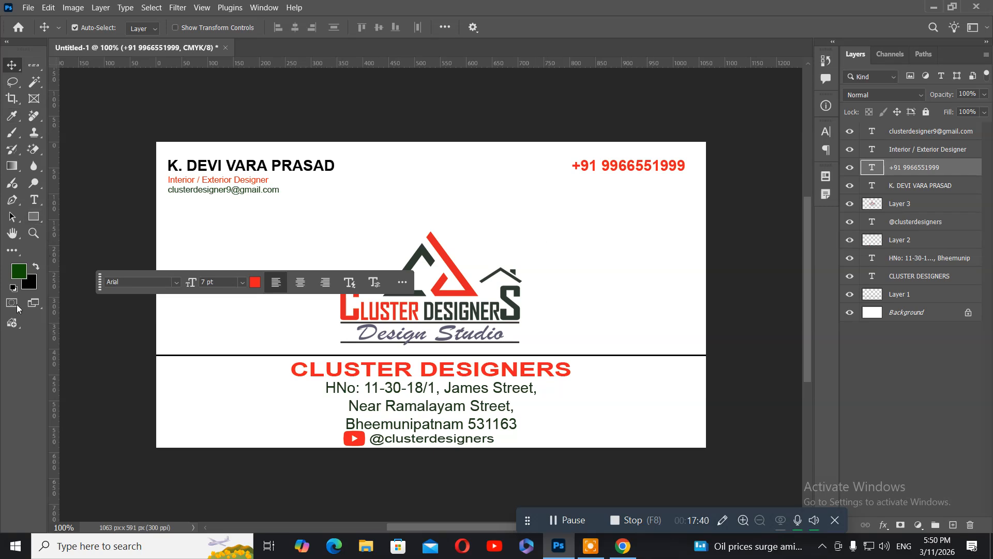
Step: Drag the floating Contextual Task Bar off the logo to below the canvas
left_click_drag(99, 282, 129, 472)
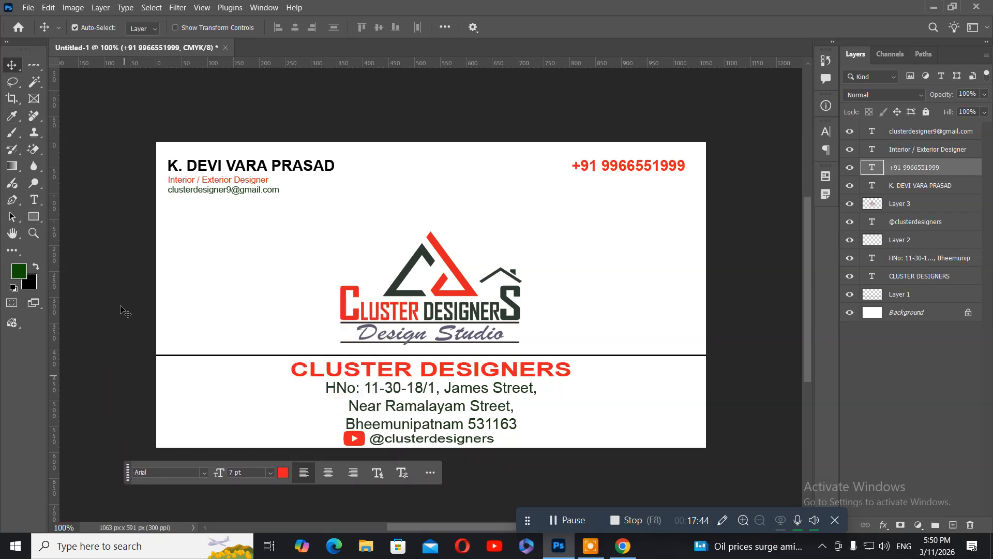
Step: Save the layered card as clusterdesignervcards.psd on New Volume (E:), accepting the compatibility option
left_click(29, 9)
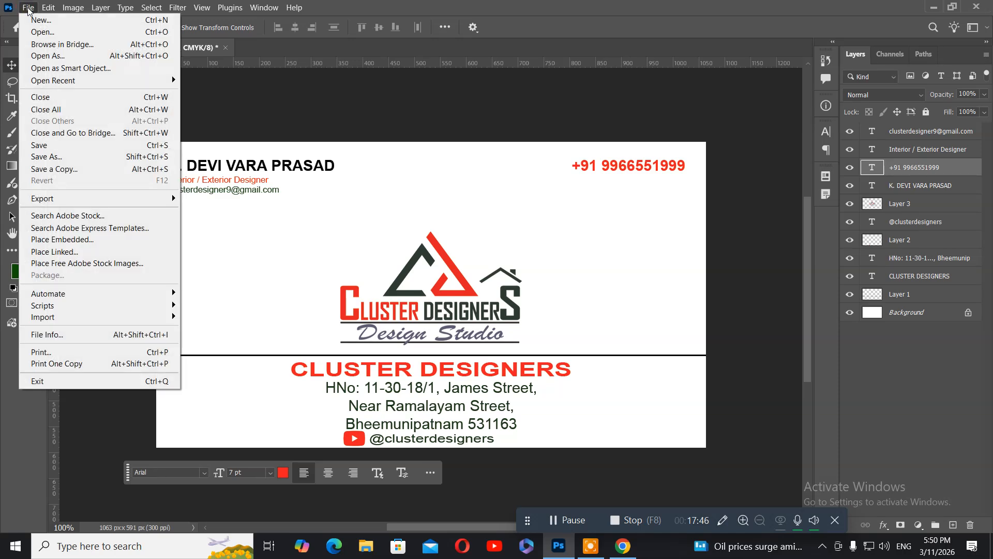
left_click(50, 148)
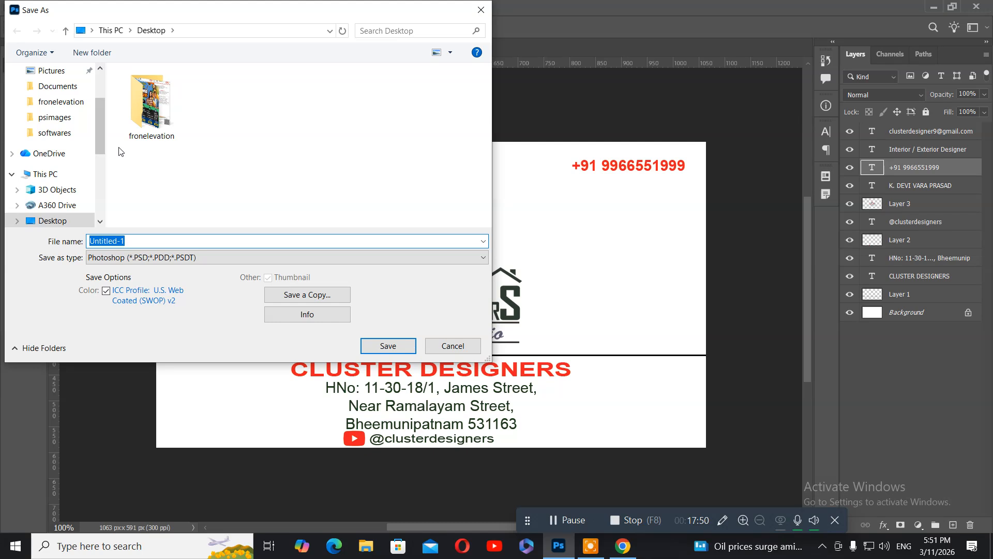
scroll(48, 193, "down", 4)
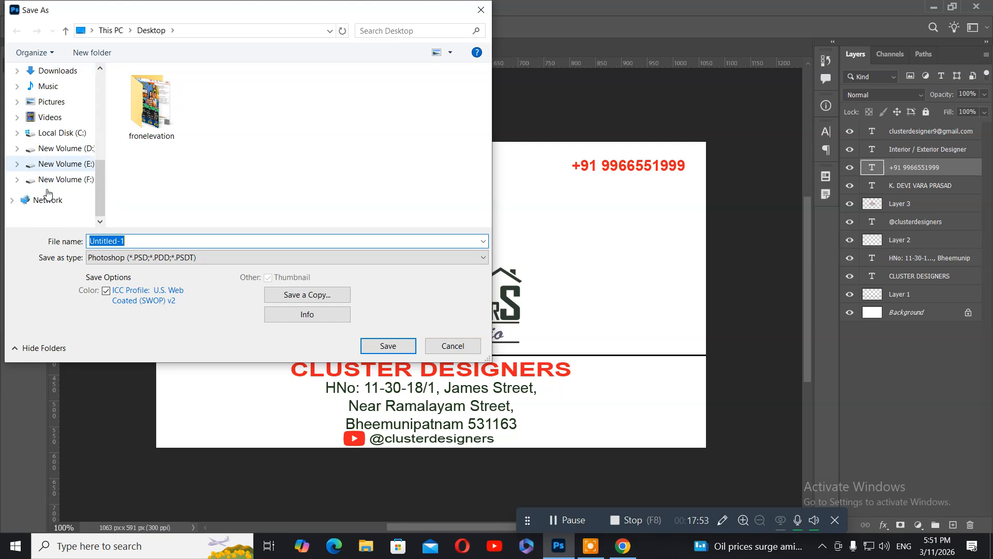
left_click(52, 163)
left_click(147, 239)
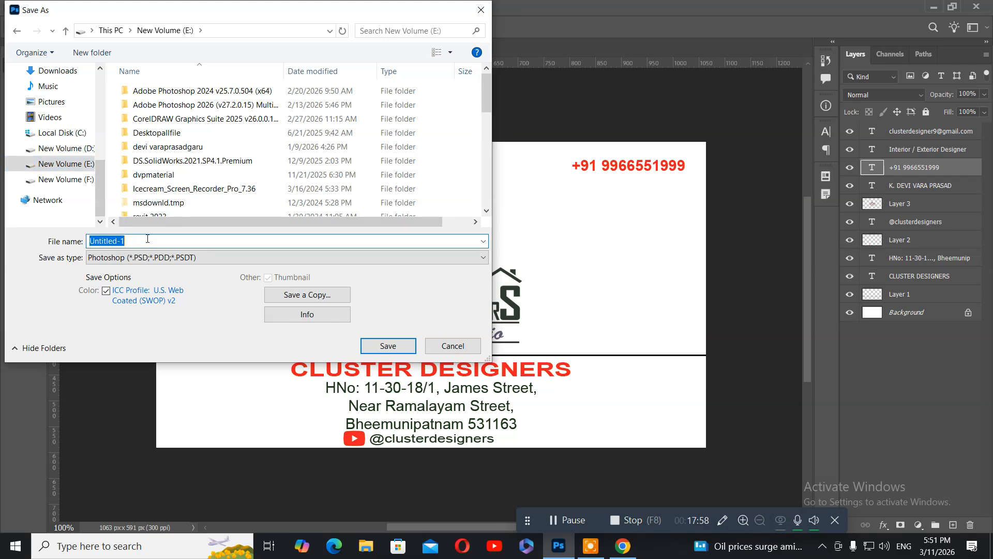
type("cluste")
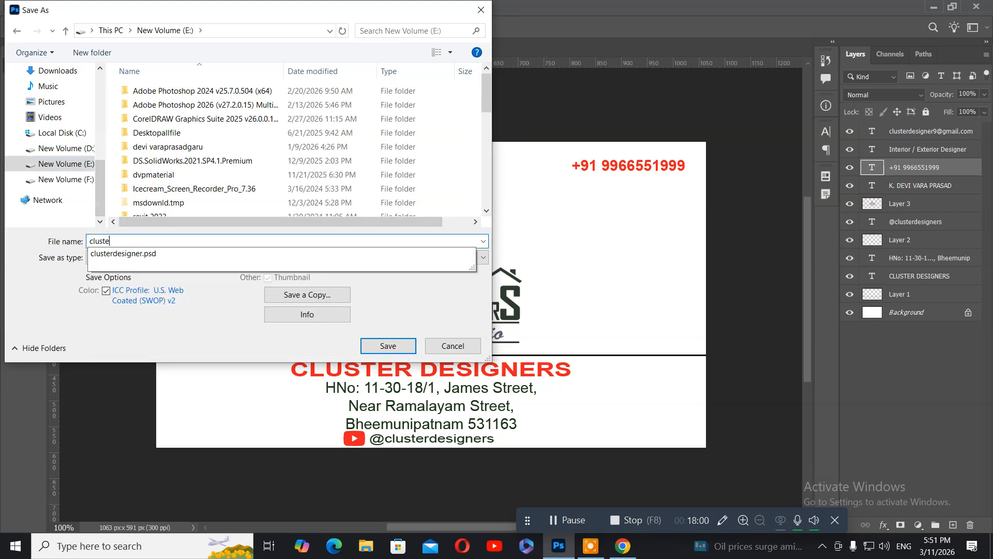
type("rdesi")
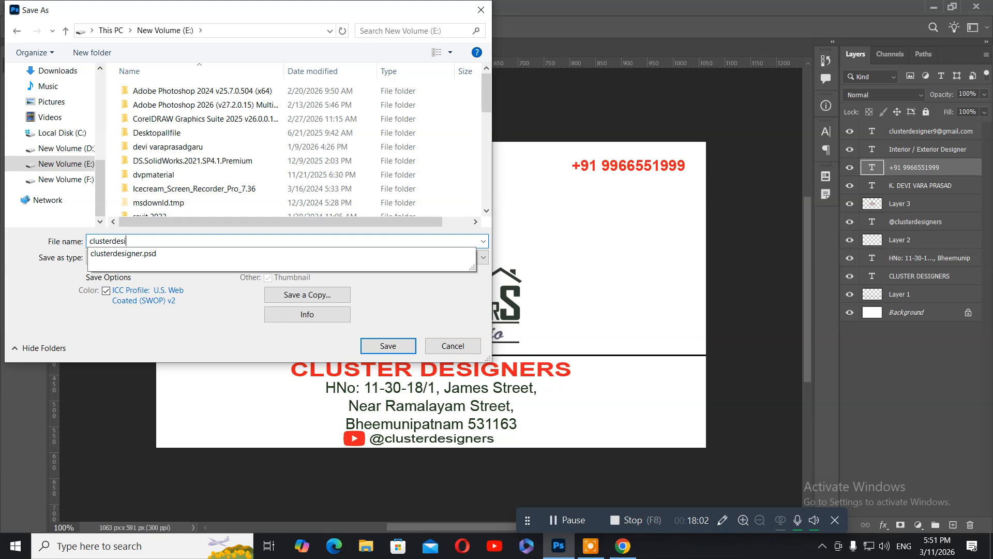
type("gnervcards")
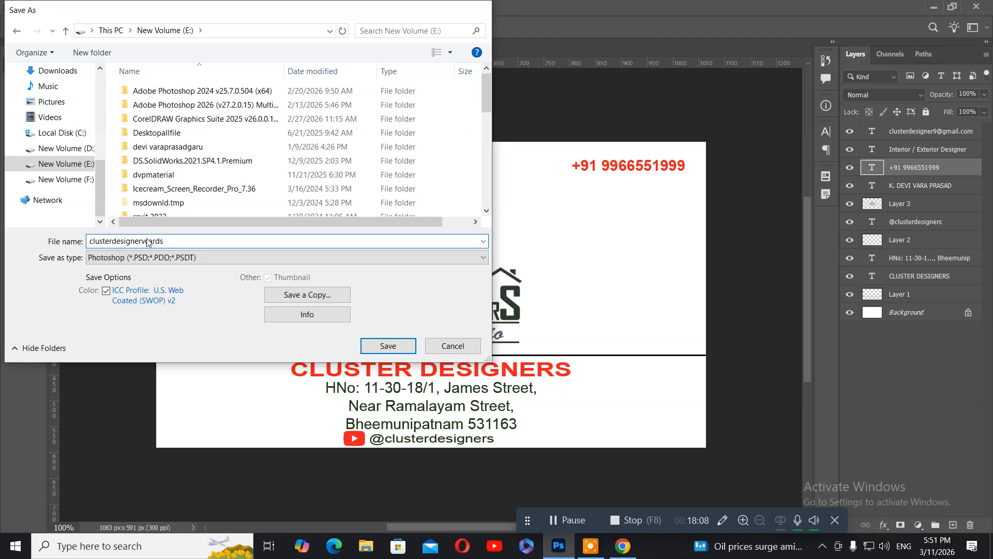
key("Return")
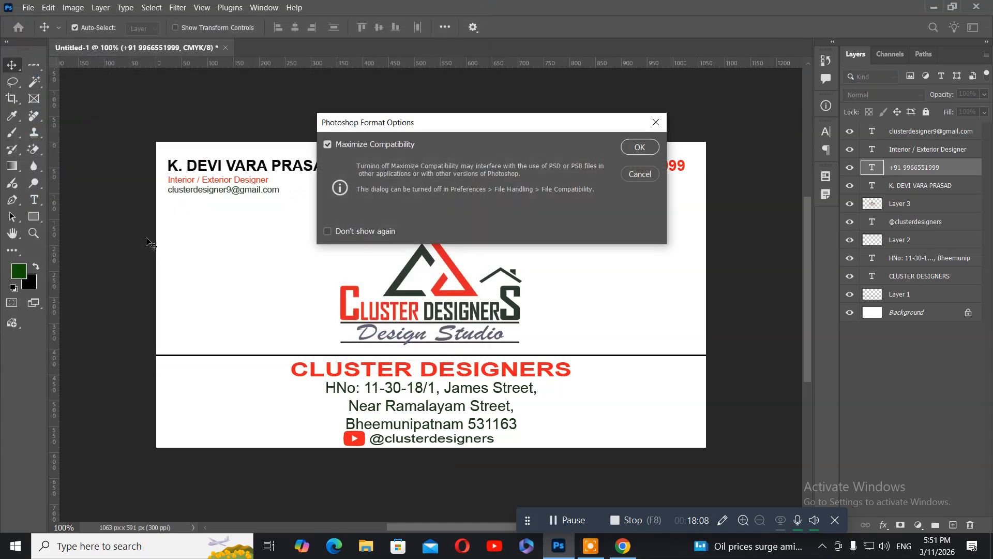
key("Return")
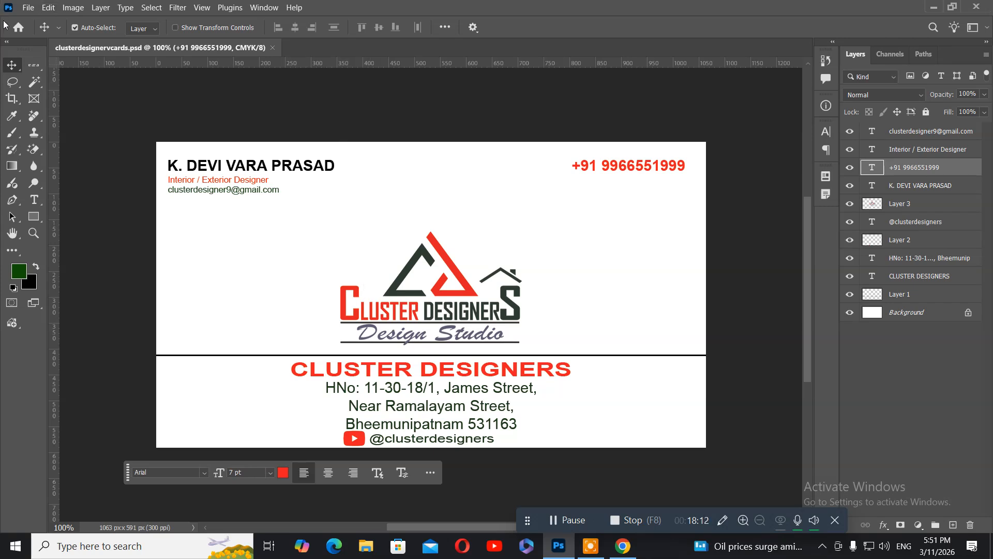
Step: Save a JPEG copy named clusterdesignervcards copy to the Desktop at quality 12
left_click(29, 8)
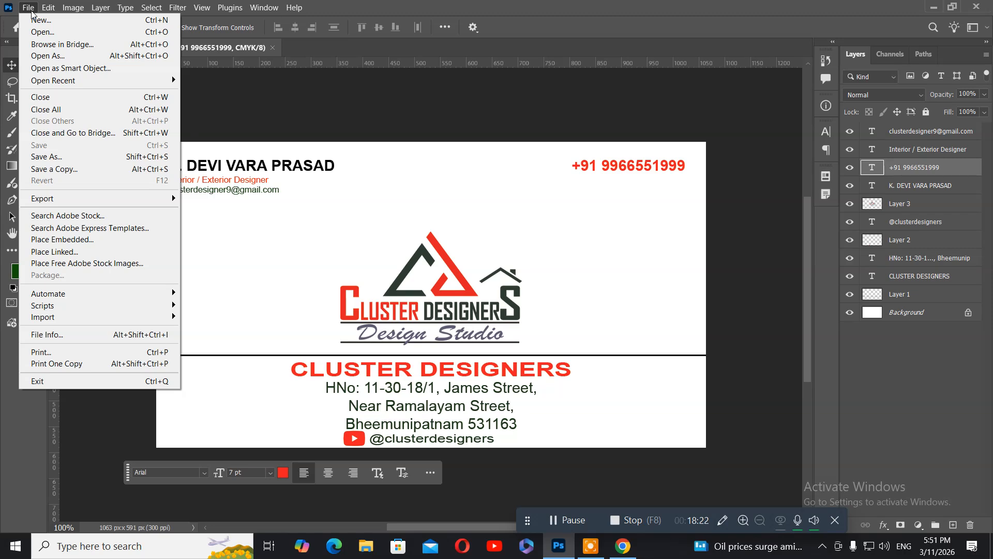
left_click(89, 175)
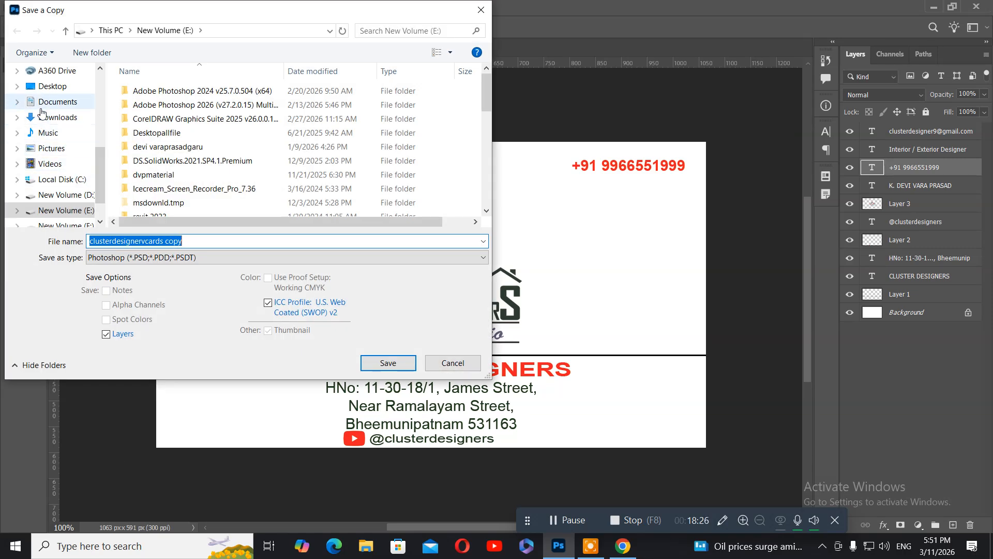
left_click(58, 89)
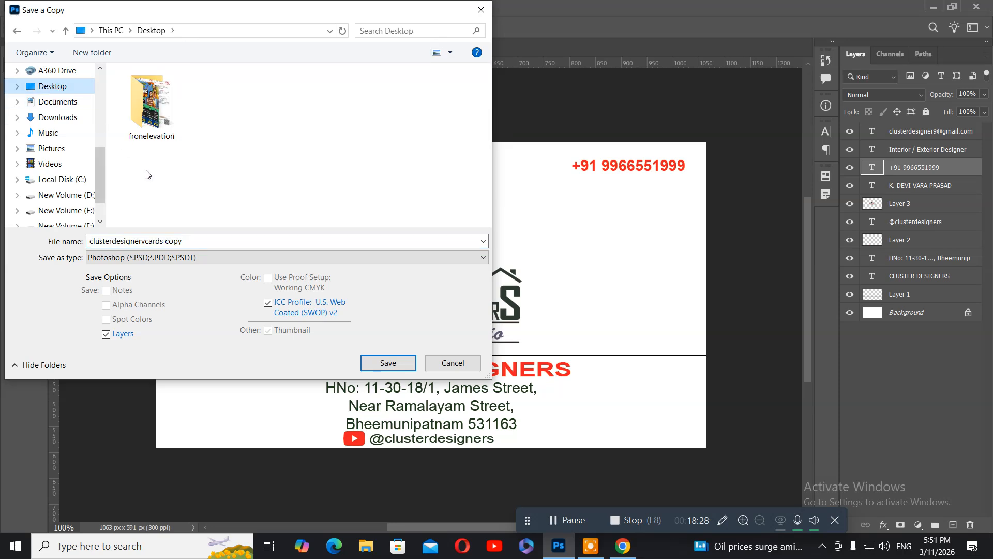
left_click(203, 257)
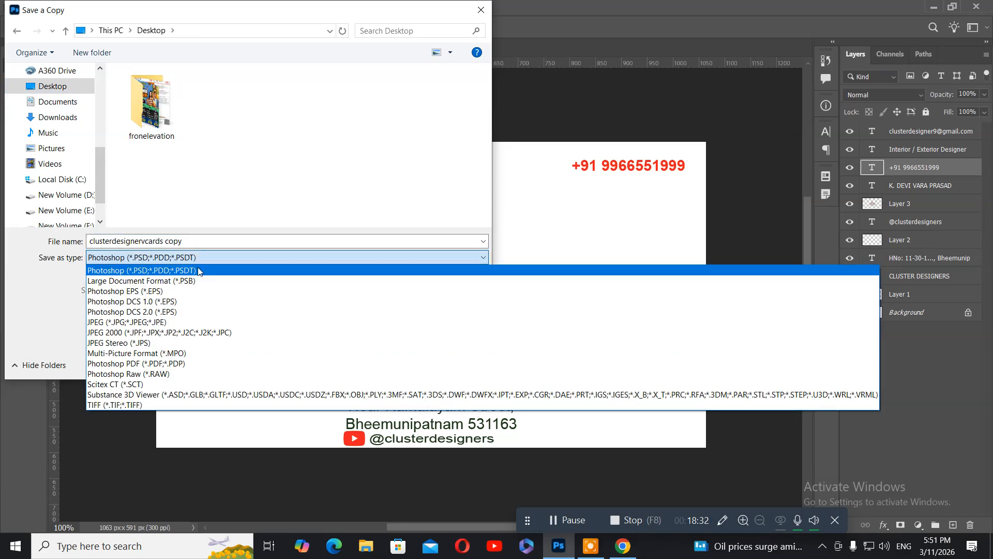
left_click(175, 322)
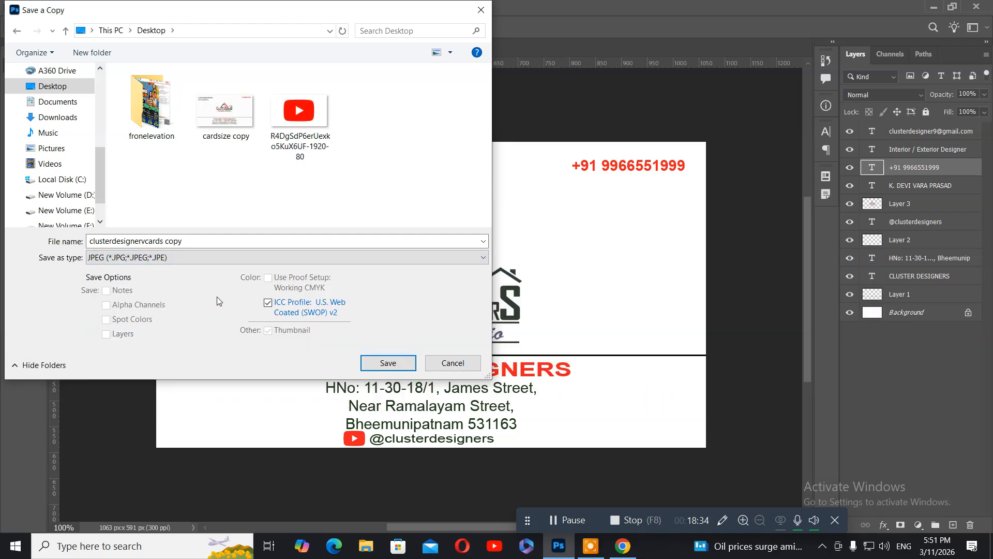
left_click(396, 364)
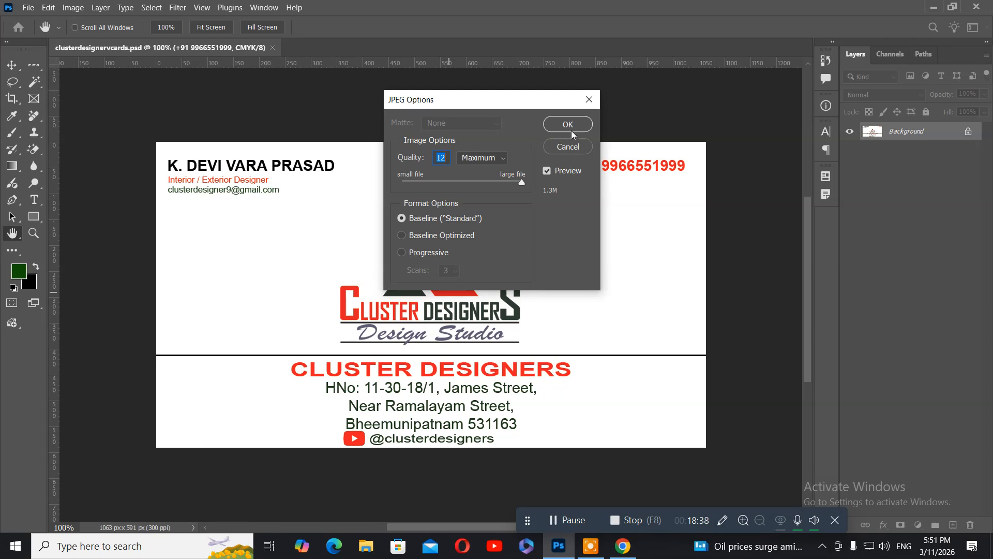
left_click(571, 130)
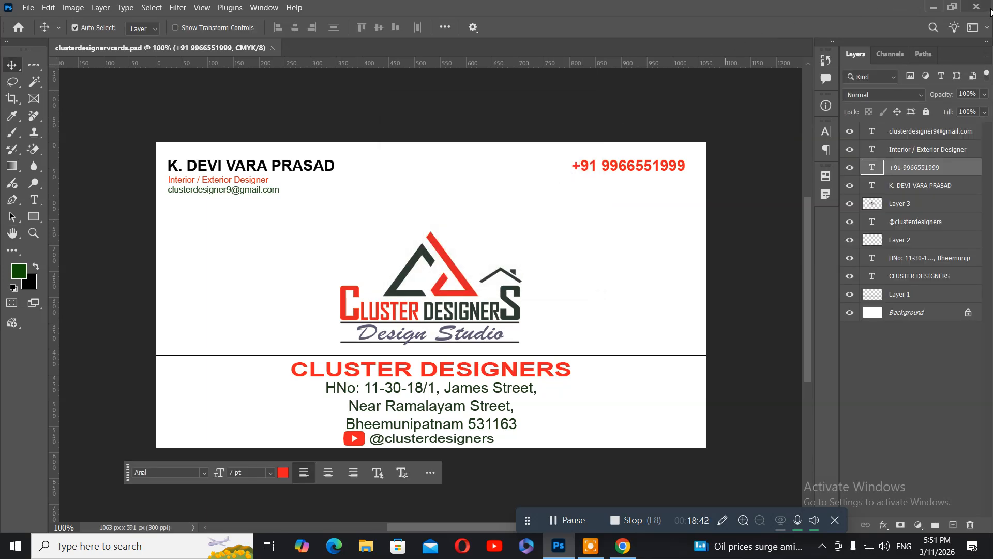
Step: Minimise Photoshop and permanently delete the pos PDF from the Desktop
left_click(933, 6)
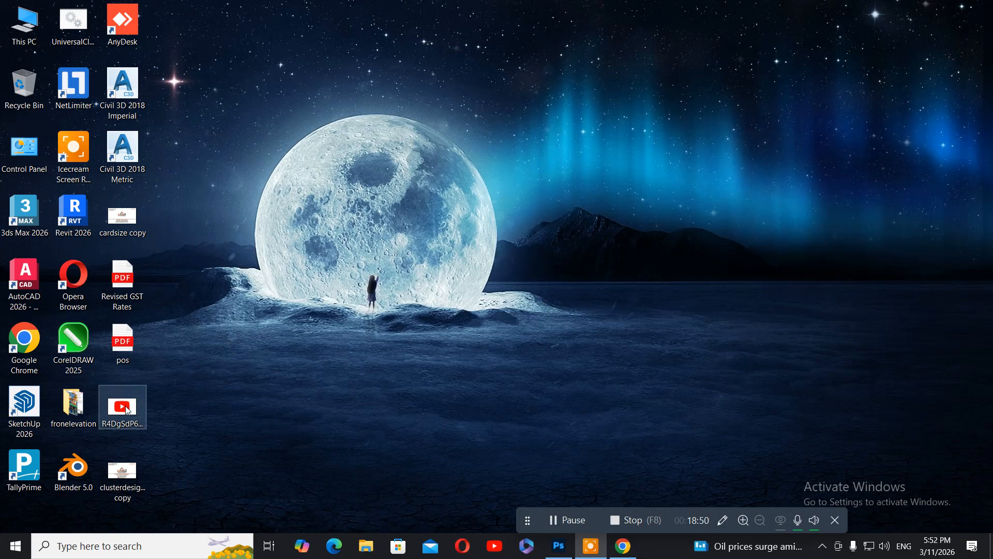
left_click(130, 343)
key("shift+Delete")
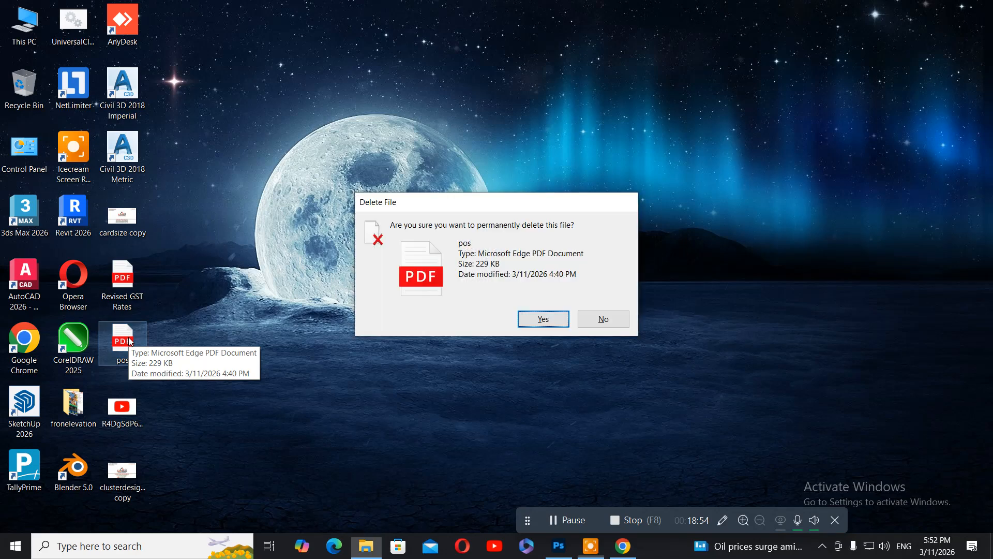
key("Return")
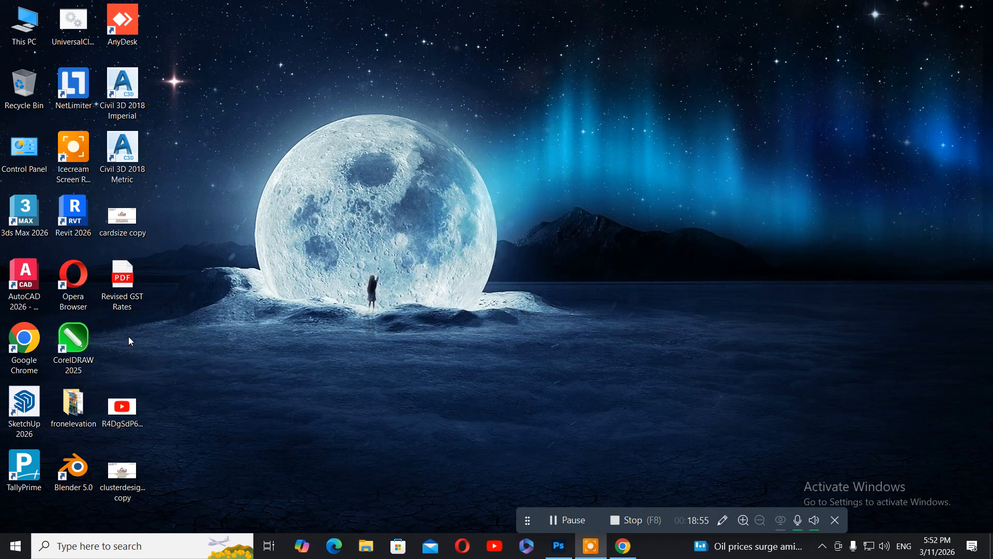
Step: Bring up the context menu for the saved card JPEG on the Desktop
left_click(131, 480)
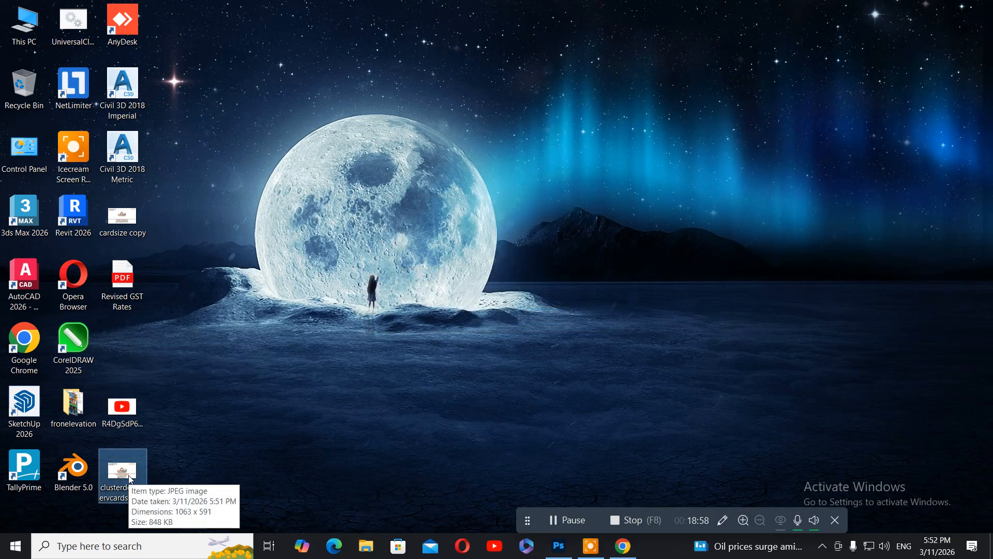
double_click(130, 480)
right_click(130, 479)
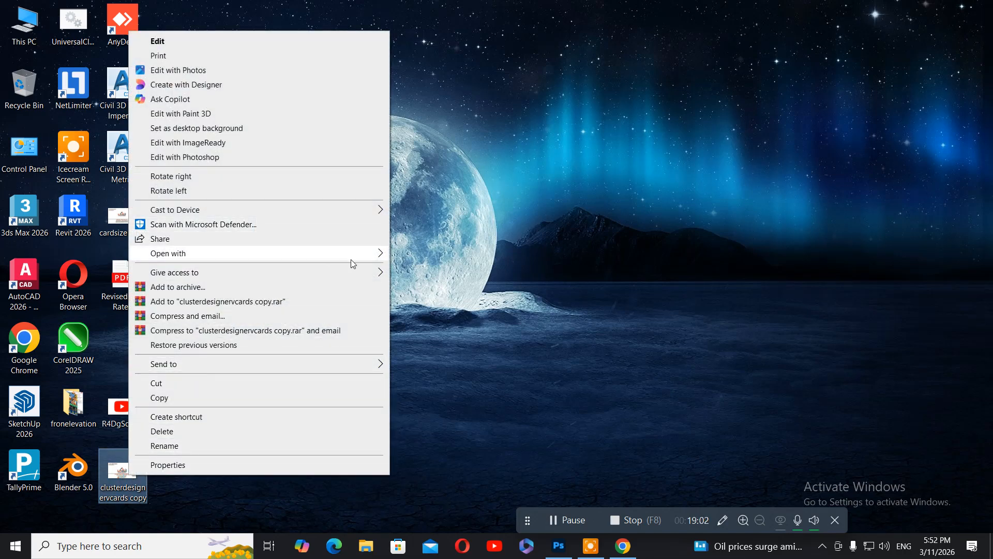
Step: Open clusterdesignervcards copy.jpg with Photos and maximise the window to show the full card
mouse_move(372, 258)
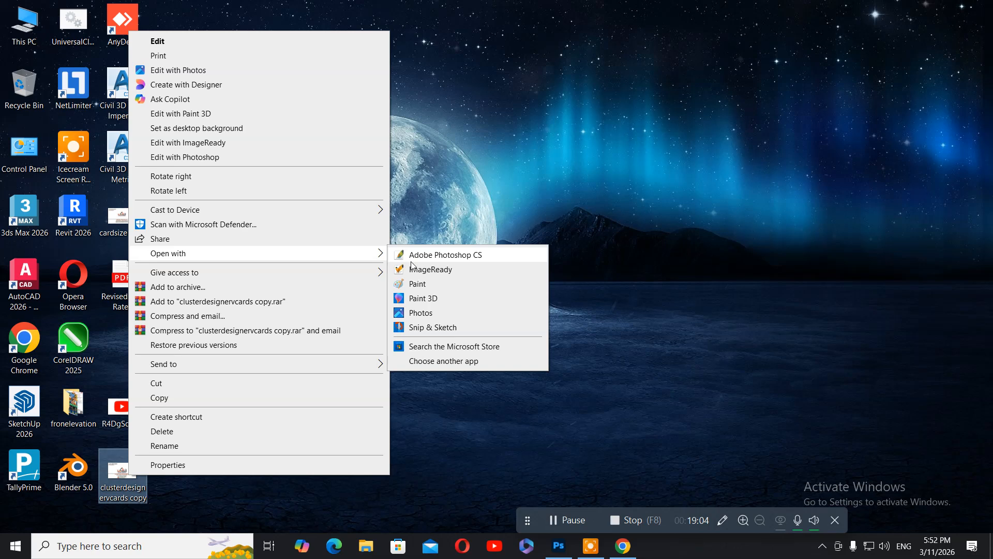
left_click(420, 312)
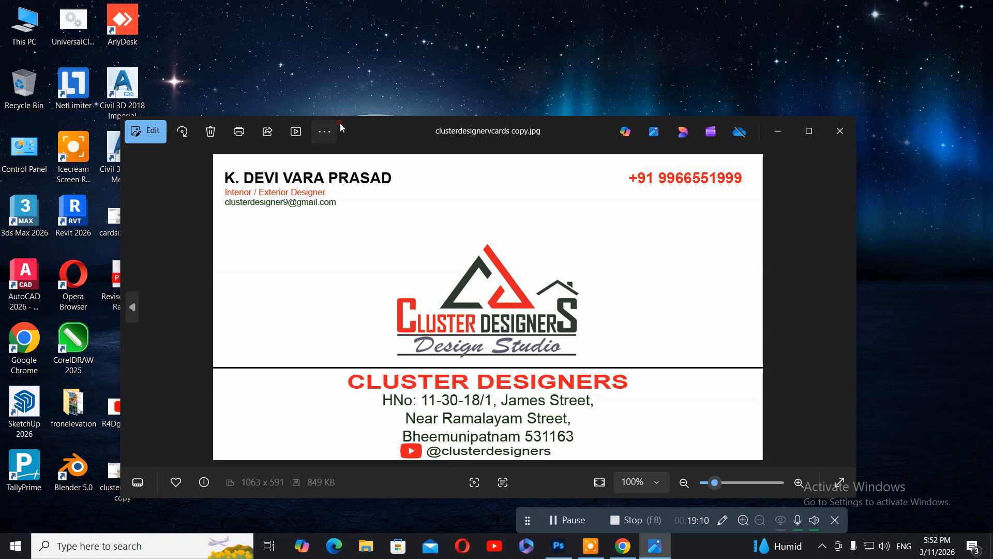
left_click(340, 123)
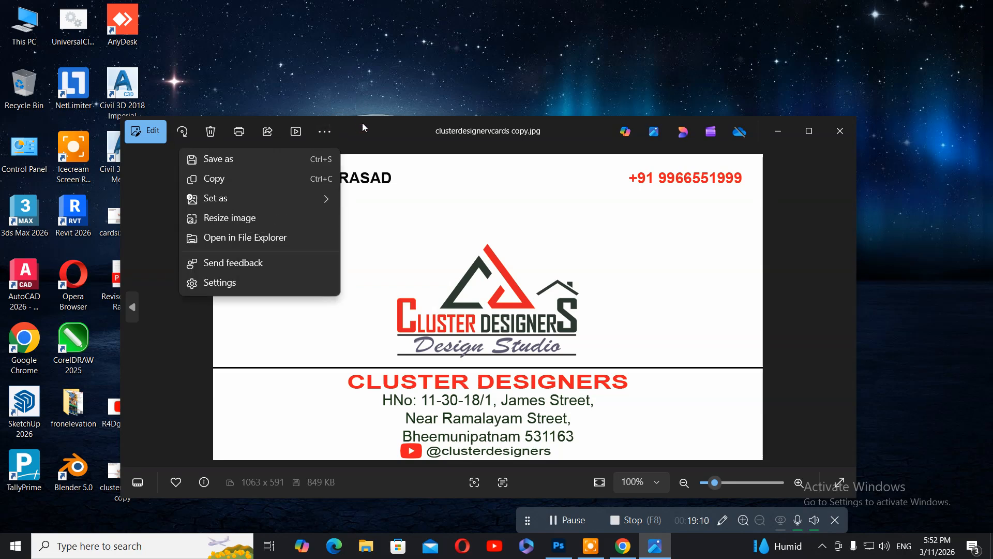
double_click(363, 123)
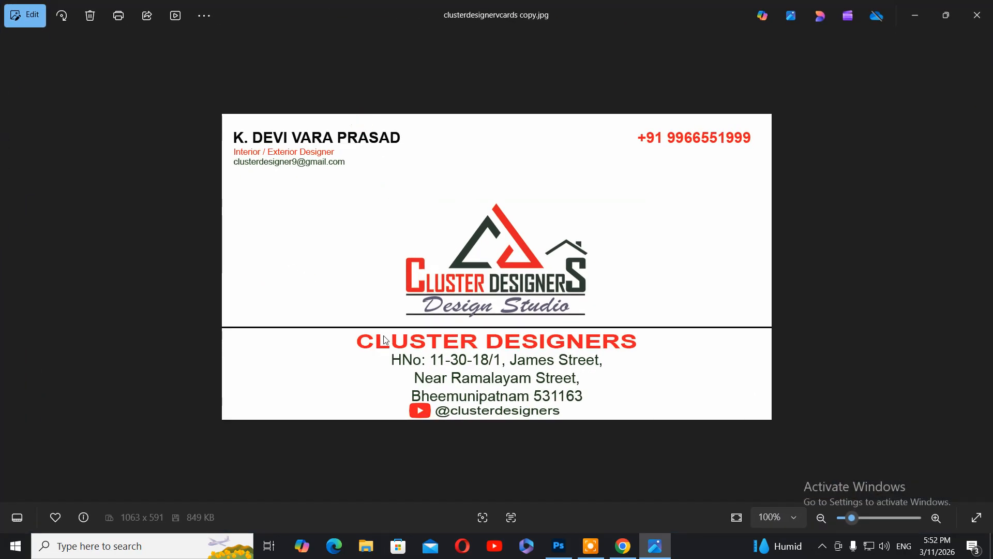